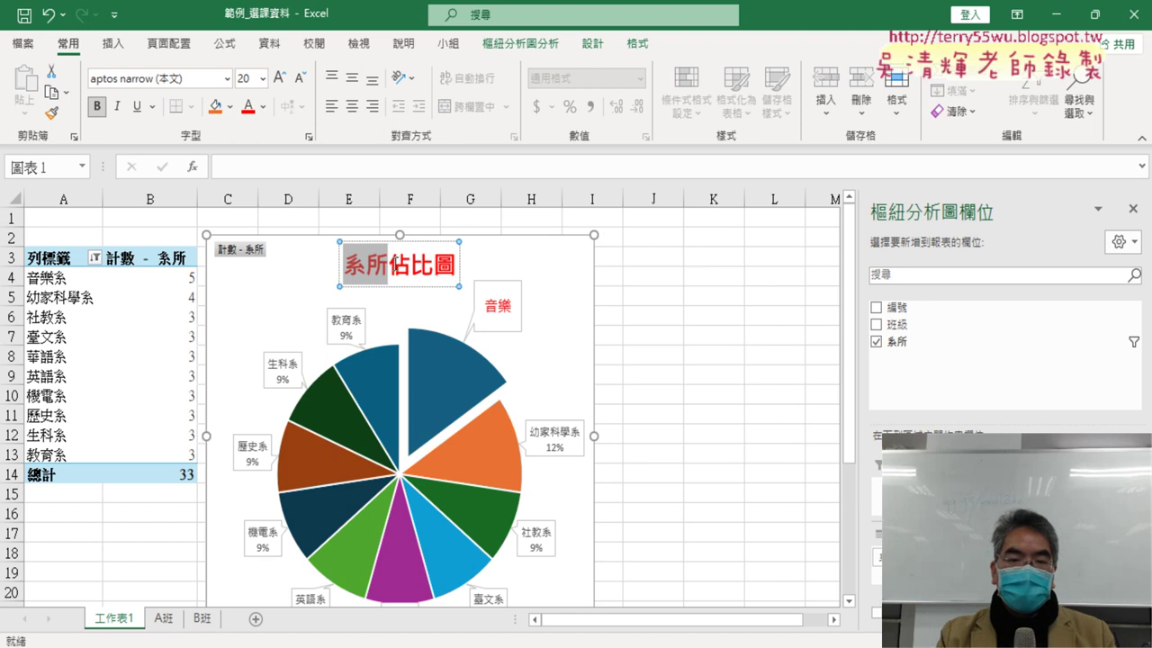
Step: Rename the worksheet 工作表1 as 系所佔比圖 by reusing the copied title text of the pie chart
key(ctrl+c)
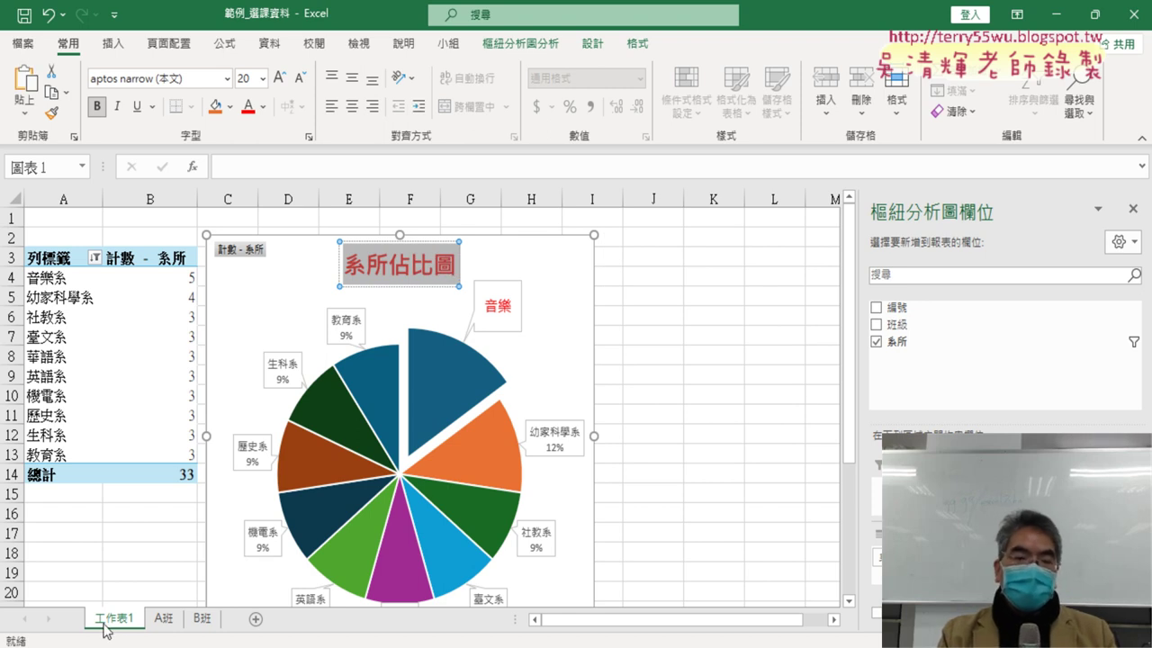
right_click(398, 270)
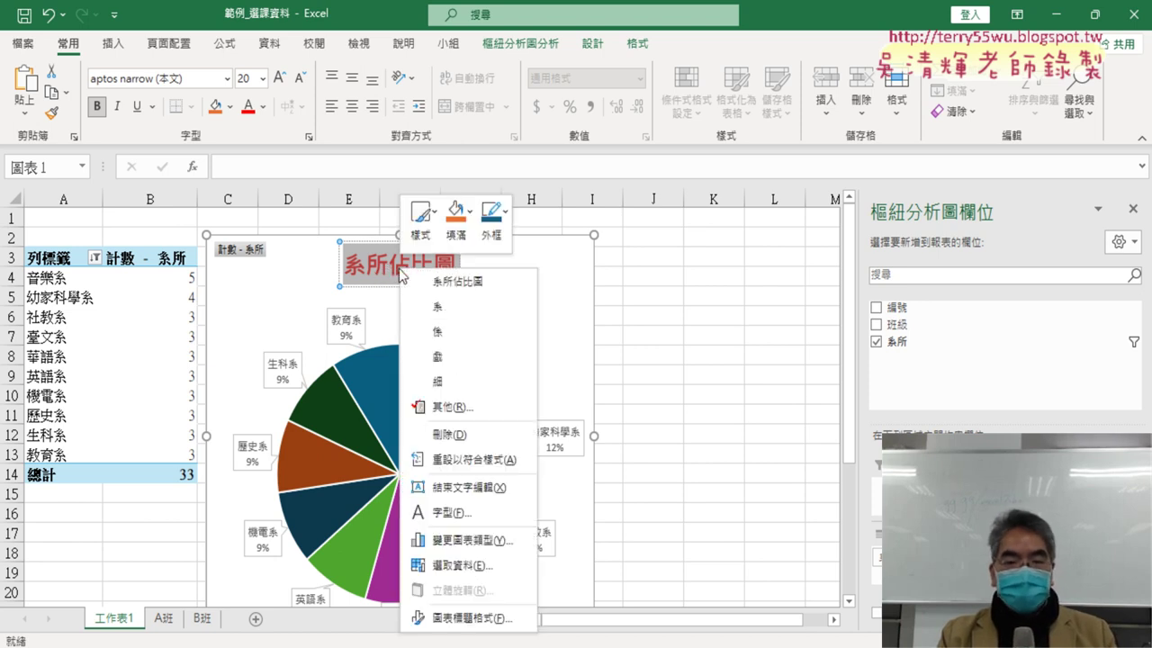
click(354, 266)
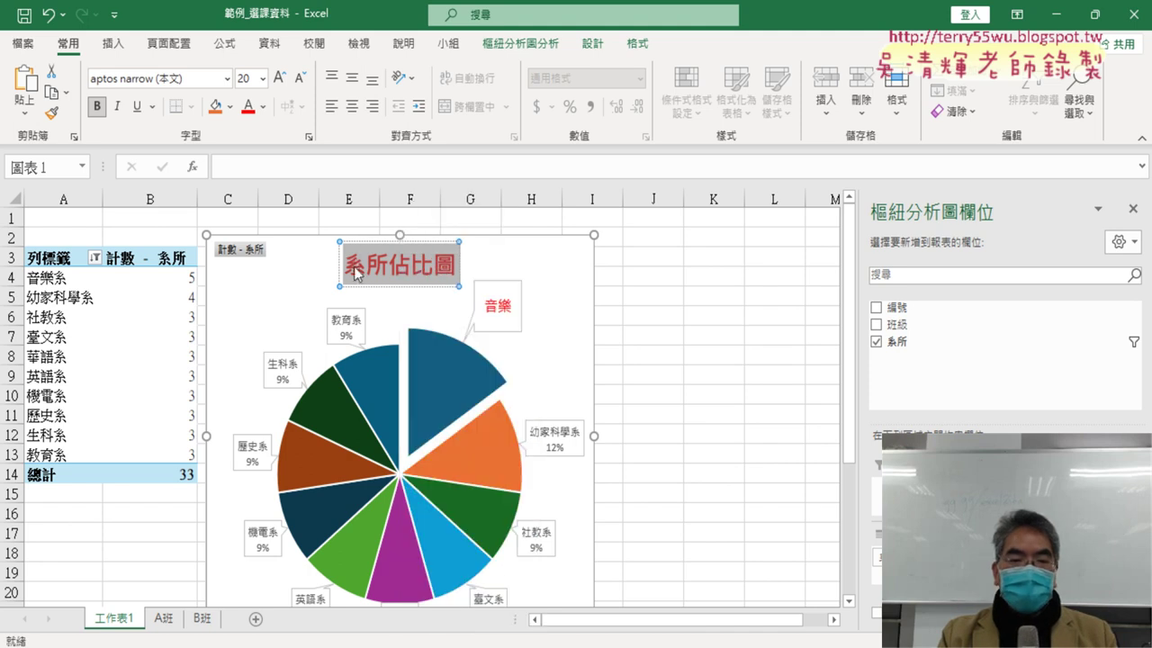
drag(345, 264, 455, 264)
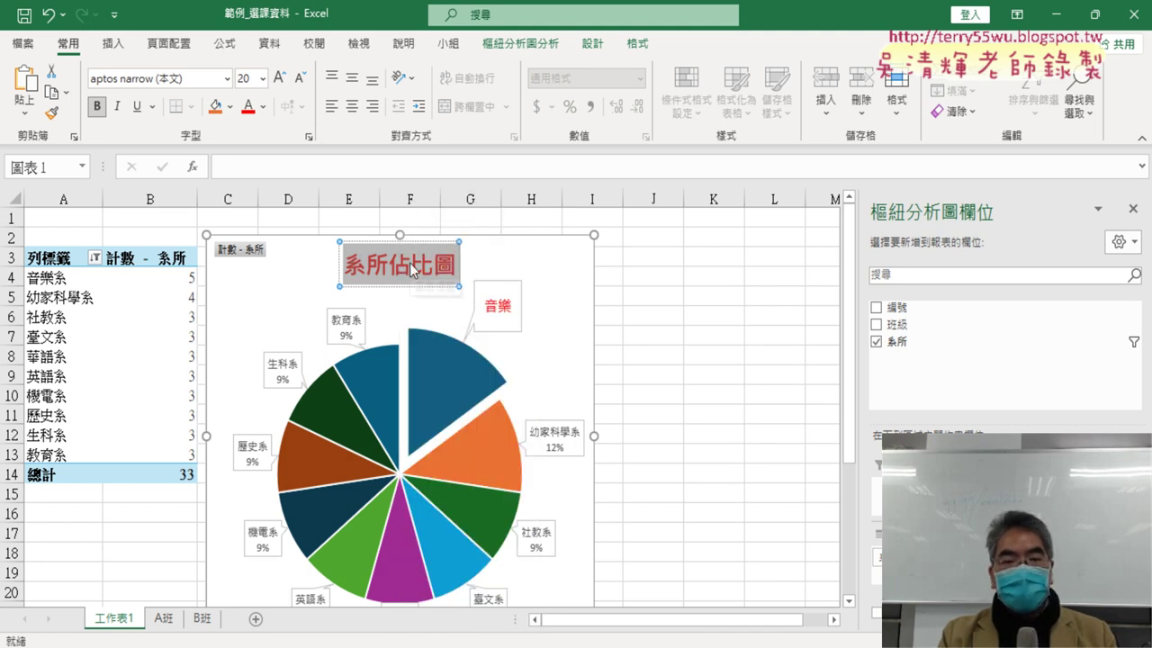
right_click(409, 263)
key(Escape)
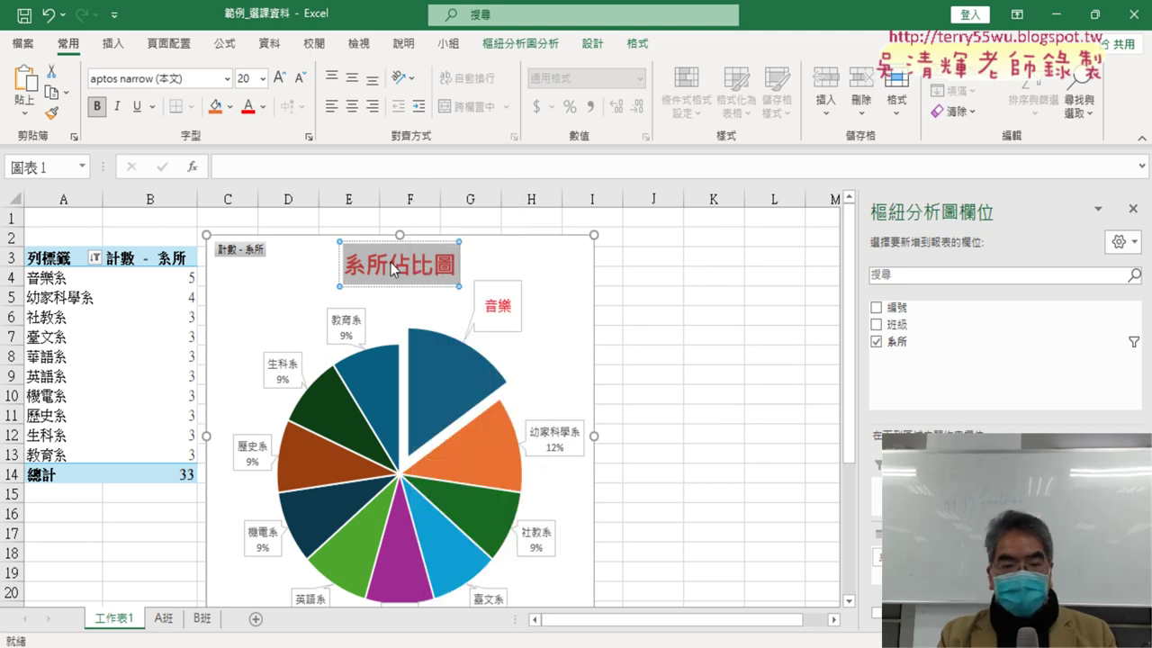
click(392, 268)
drag(345, 265, 452, 270)
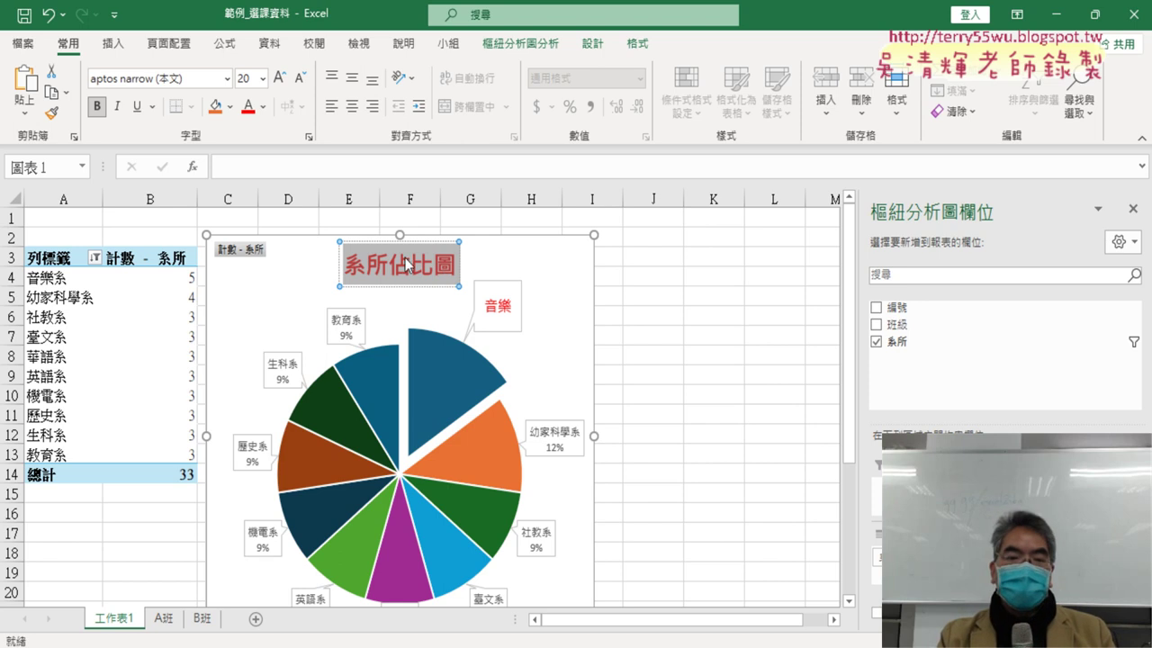
double_click(114, 618)
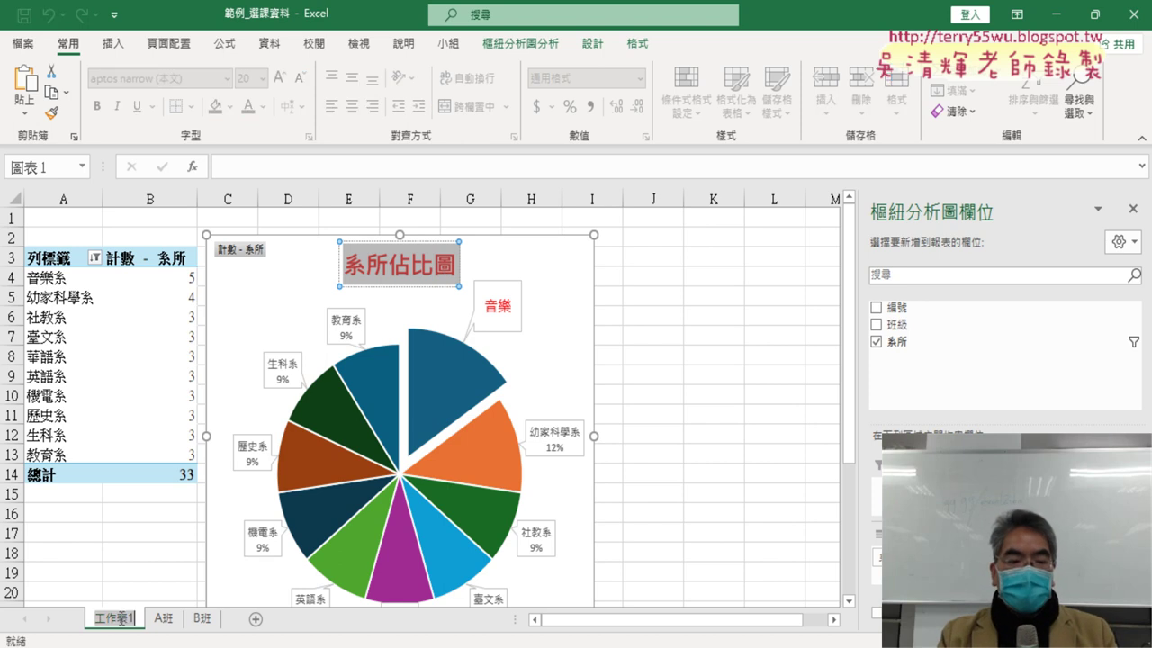
key(ctrl+v)
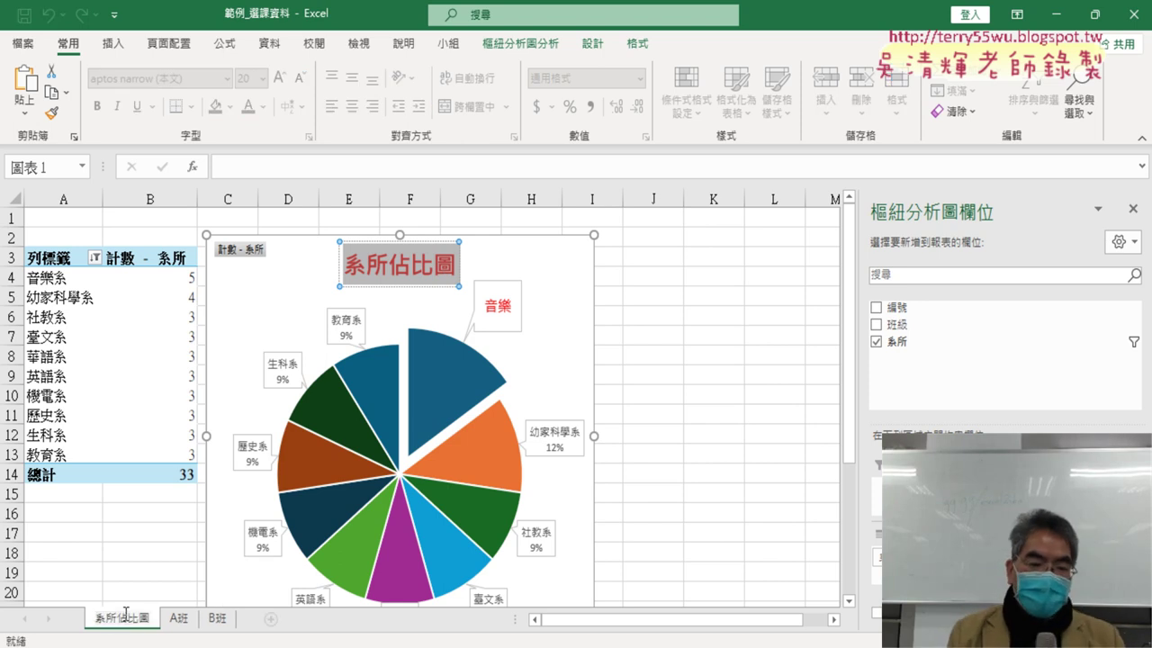
click(123, 550)
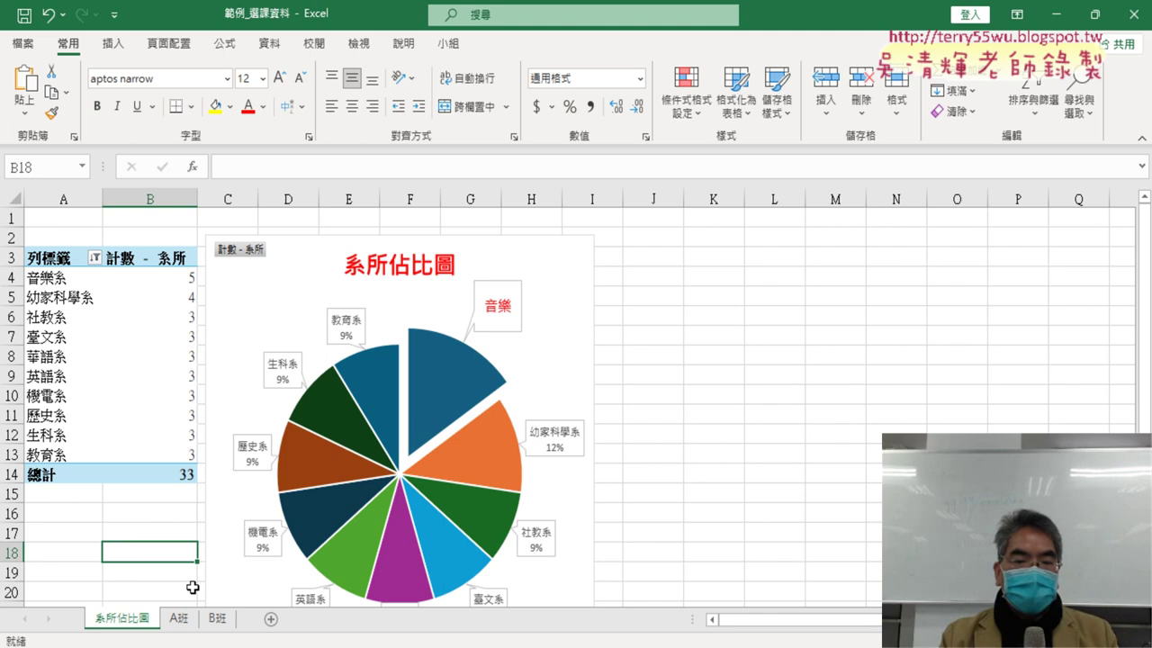
click(180, 625)
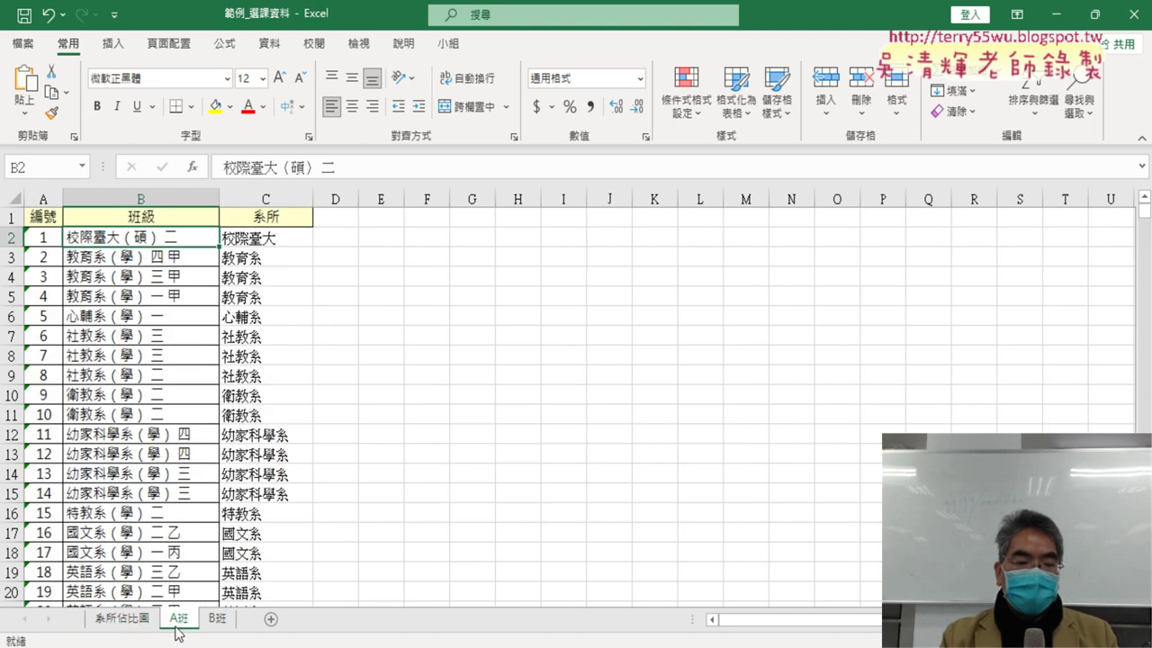
click(127, 627)
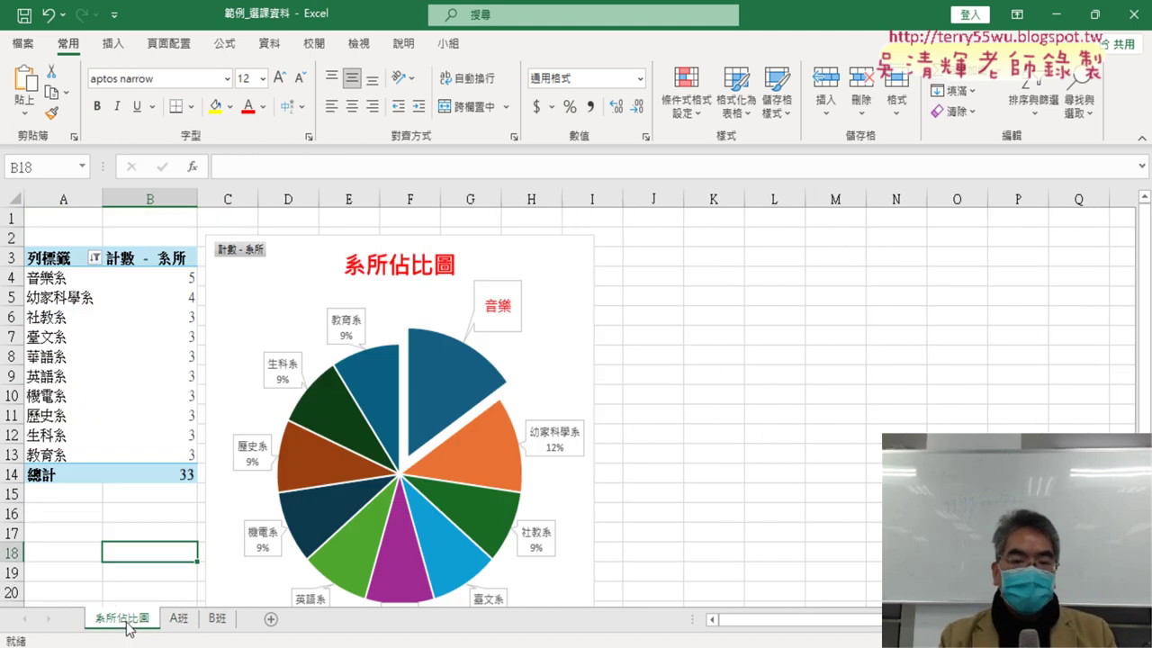
Step: Widen the 系所佔比圖 pie chart to about 18.9 cm, extending its edge to column L
click(563, 375)
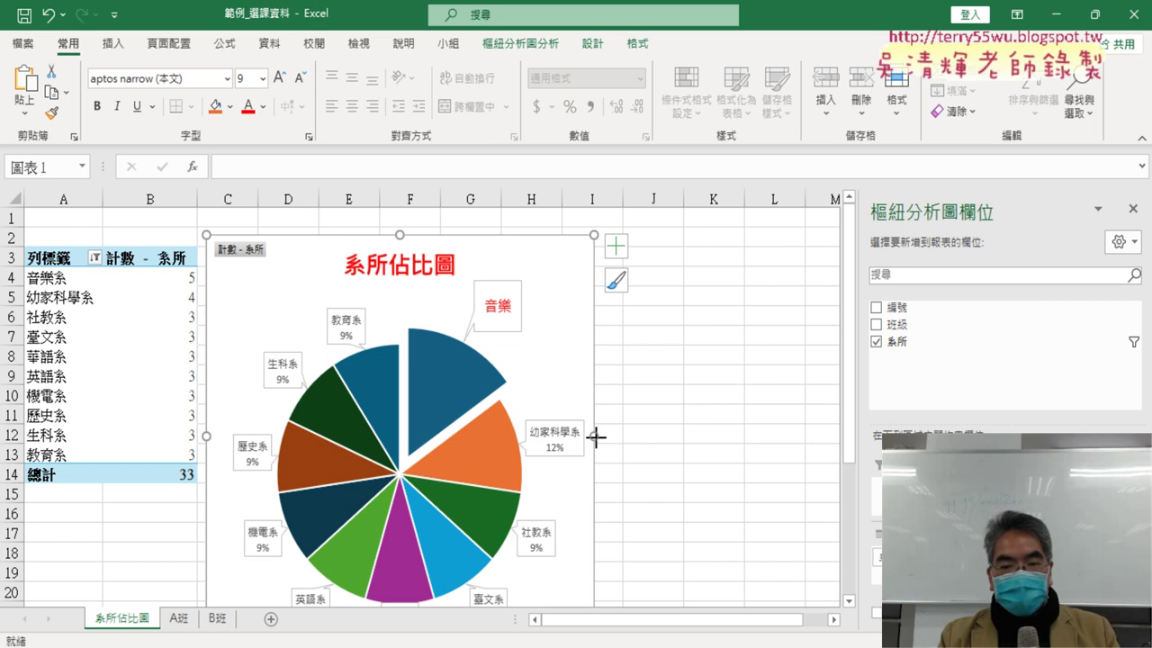
drag(596, 438, 815, 457)
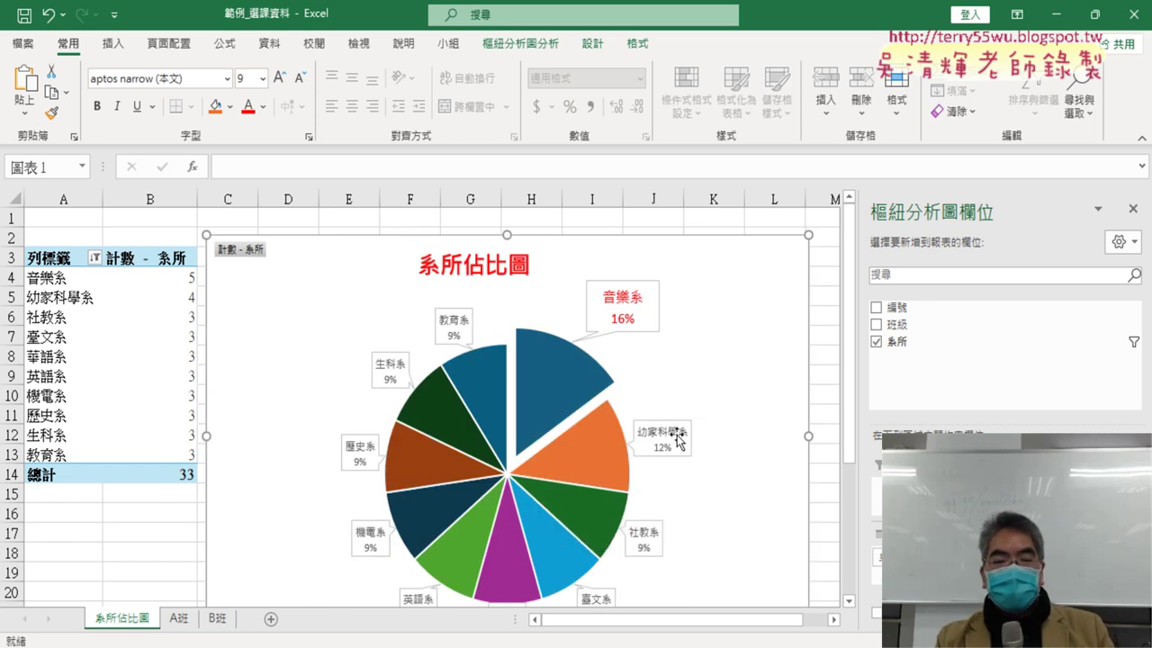
scroll(677, 438, down, 3)
scroll(630, 477, up, 1)
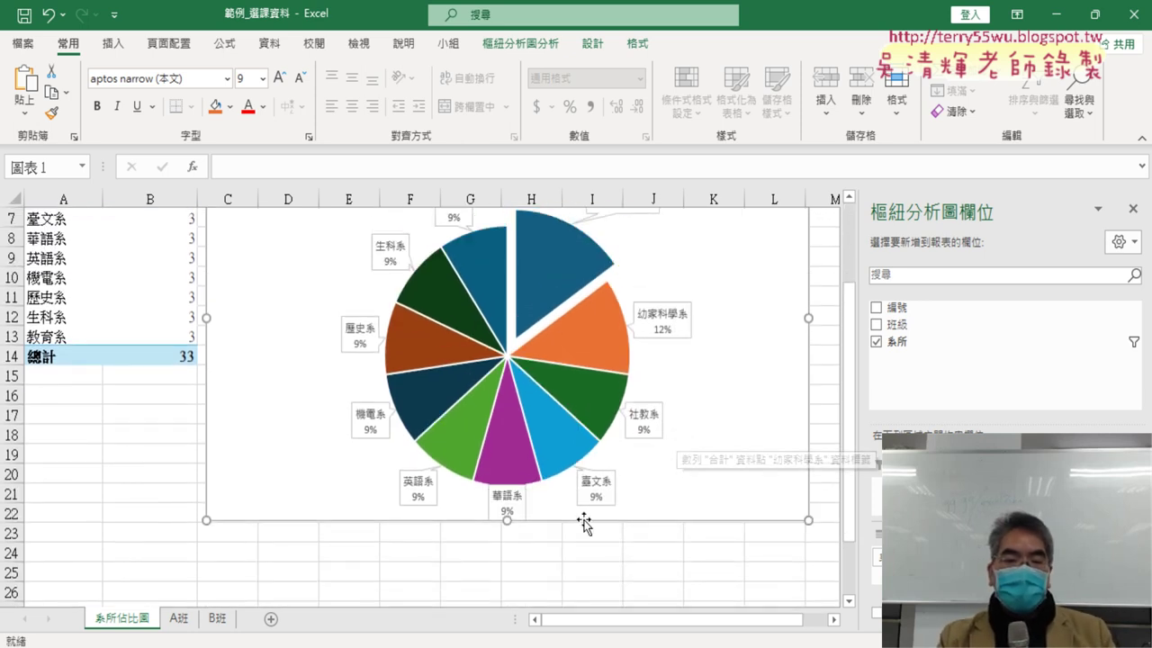
scroll(540, 531, down, 2)
click(477, 493)
scroll(664, 485, up, 3)
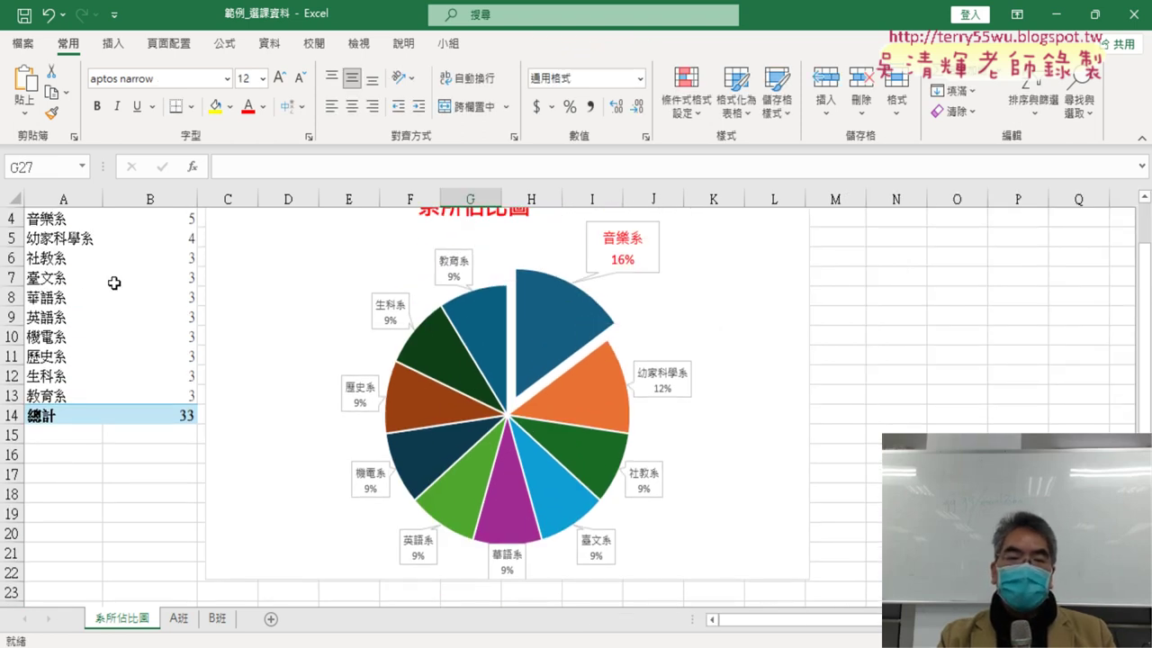
Step: Insert a clustered column PivotChart (群組直條圖) based on the department count pivot table
click(70, 287)
click(140, 298)
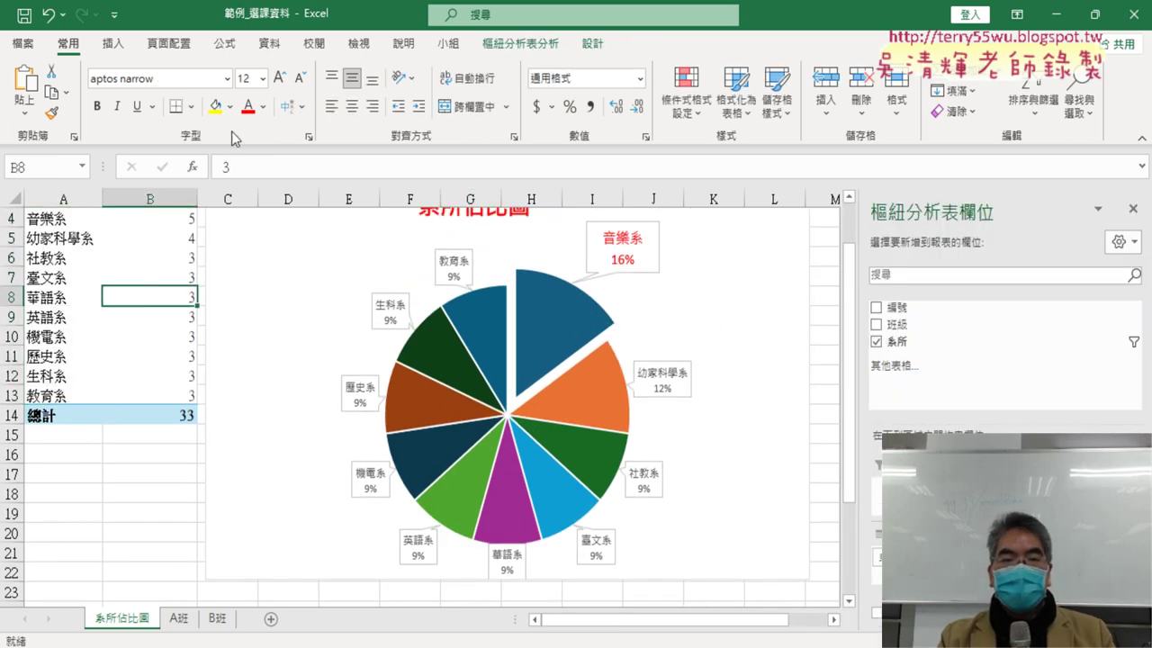
click(521, 43)
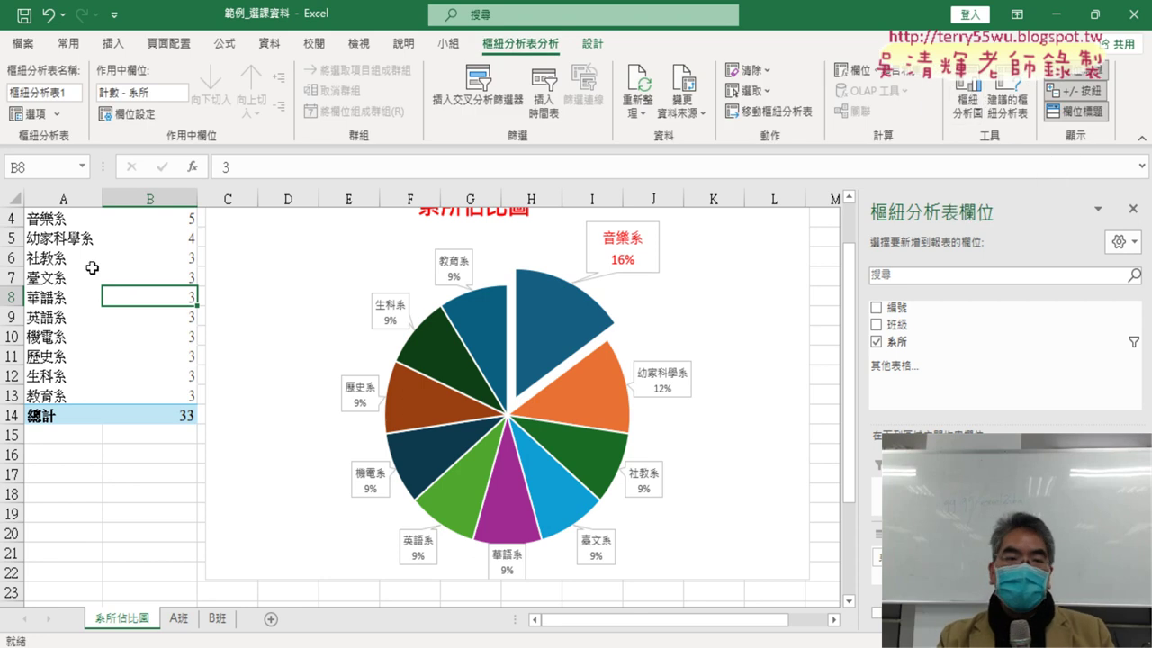
click(963, 100)
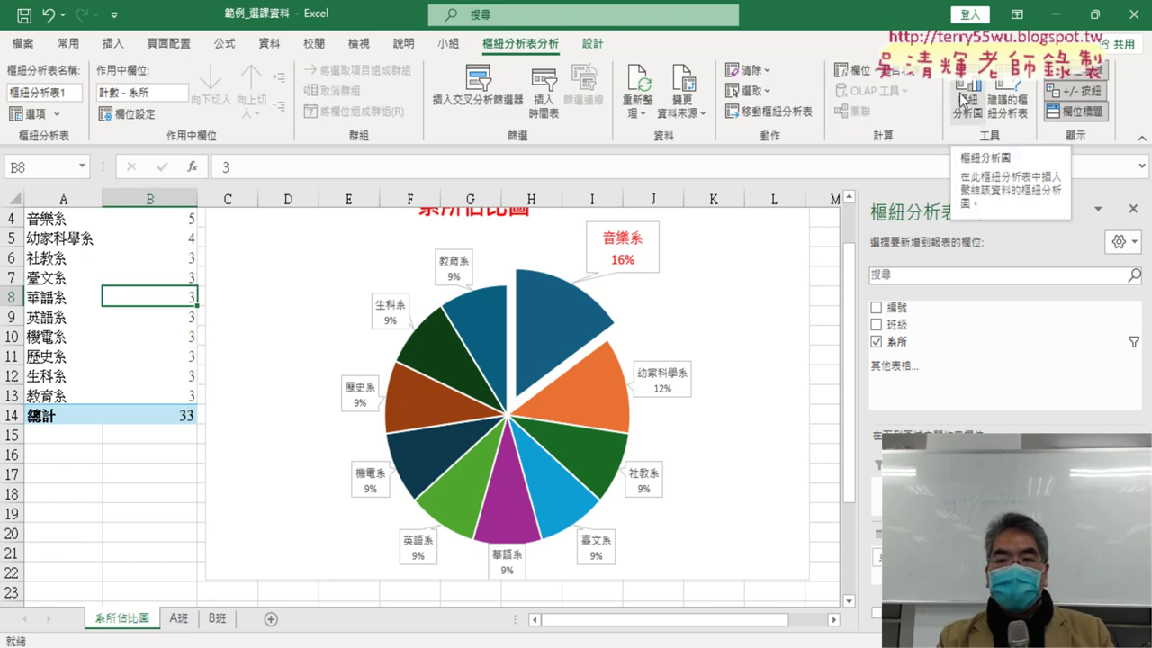
click(963, 101)
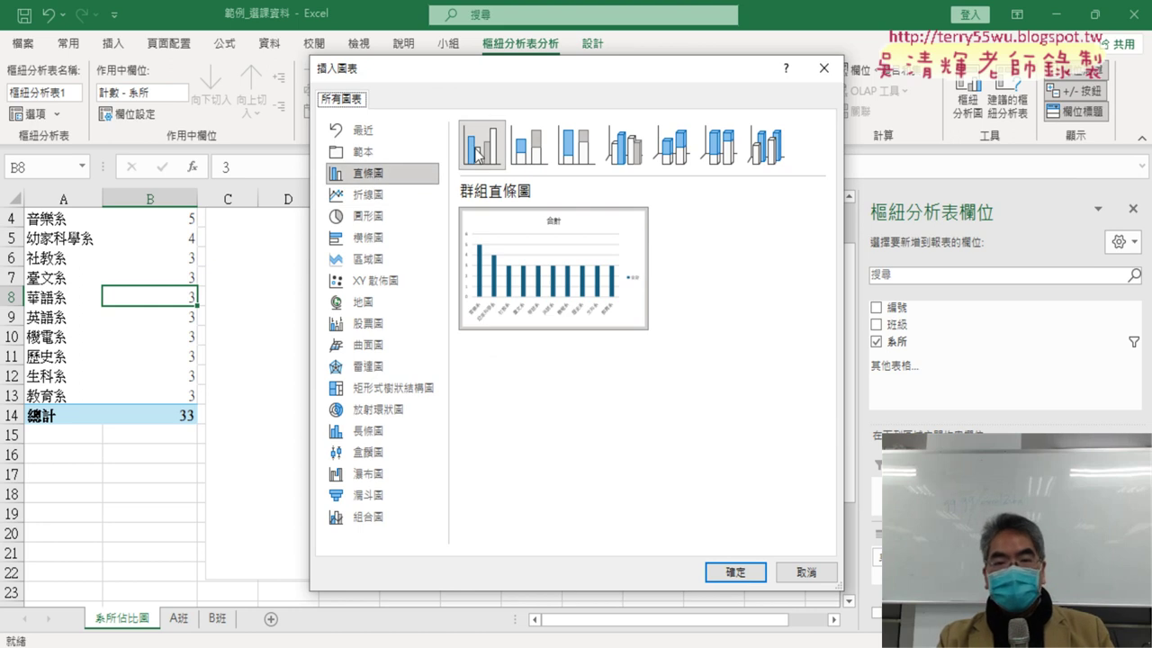
click(756, 572)
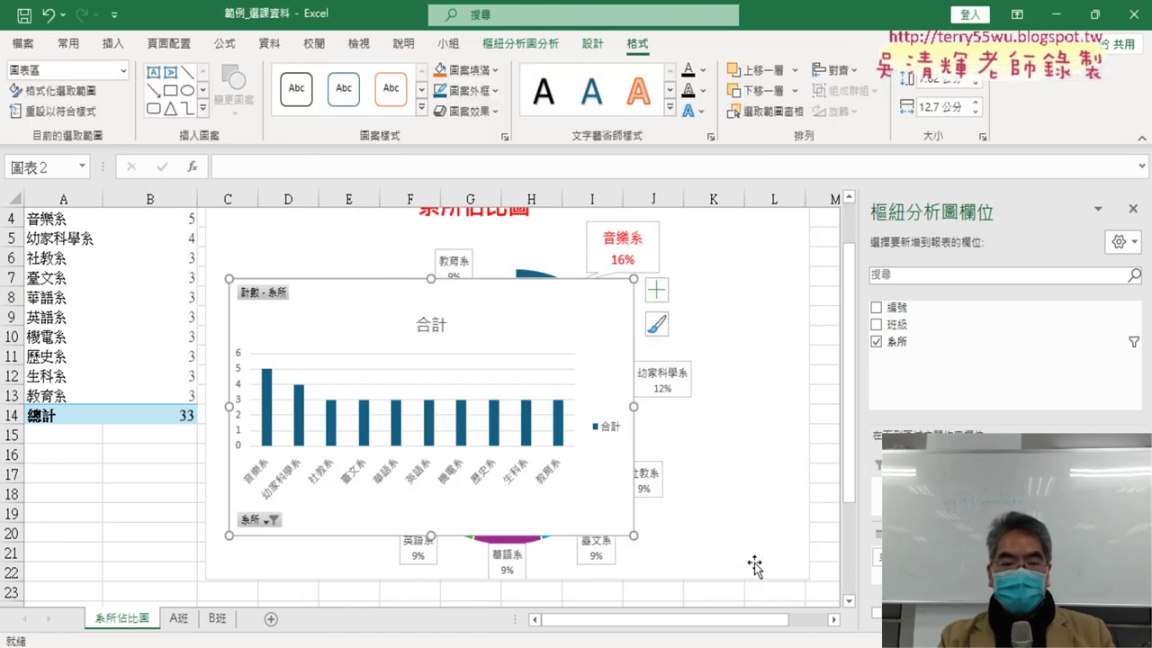
Step: Place the new column chart directly below the pie chart and enlarge it to about 18.85 cm wide
scroll(753, 554, down, 2)
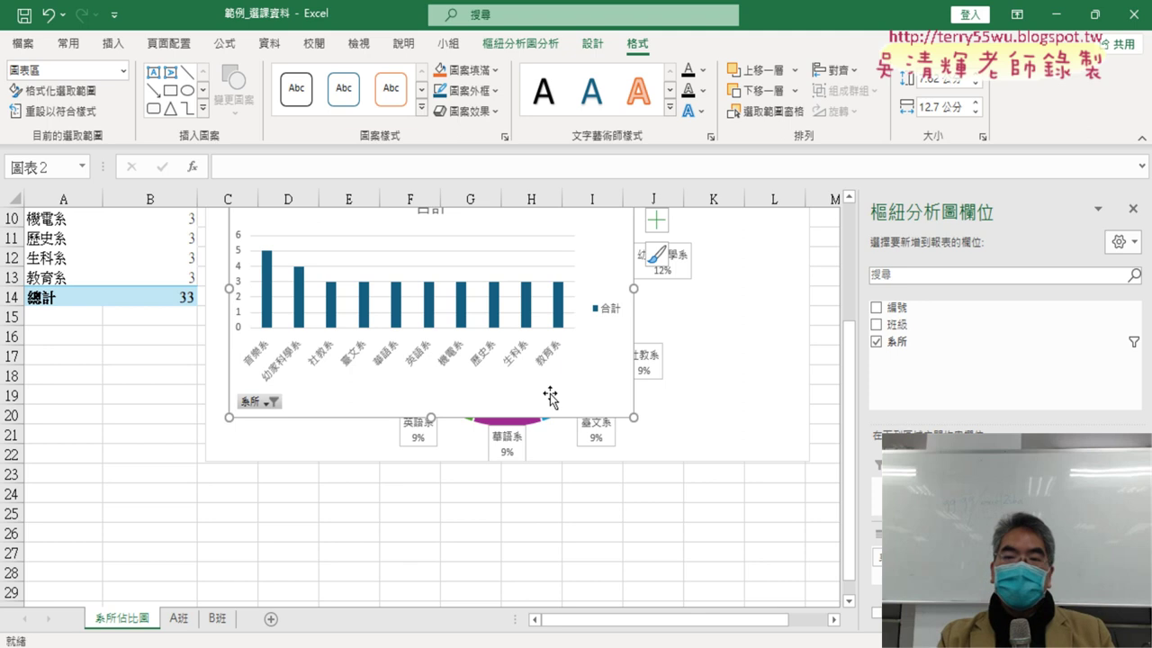
drag(430, 401, 408, 519)
scroll(796, 562, down, 1)
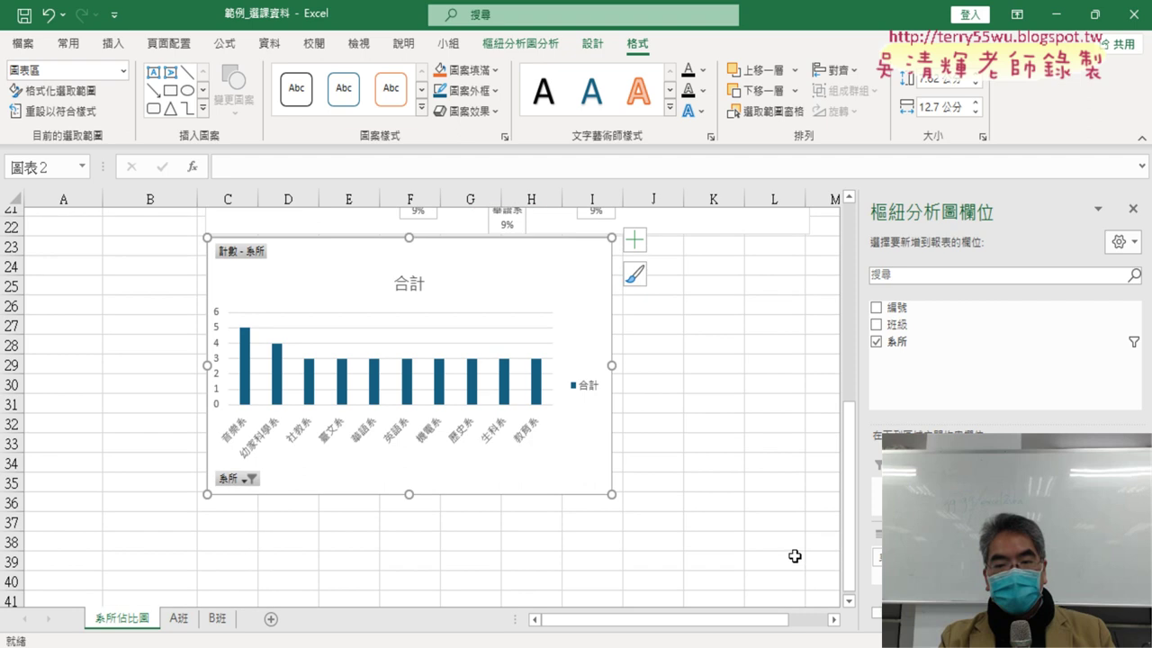
drag(609, 485, 808, 554)
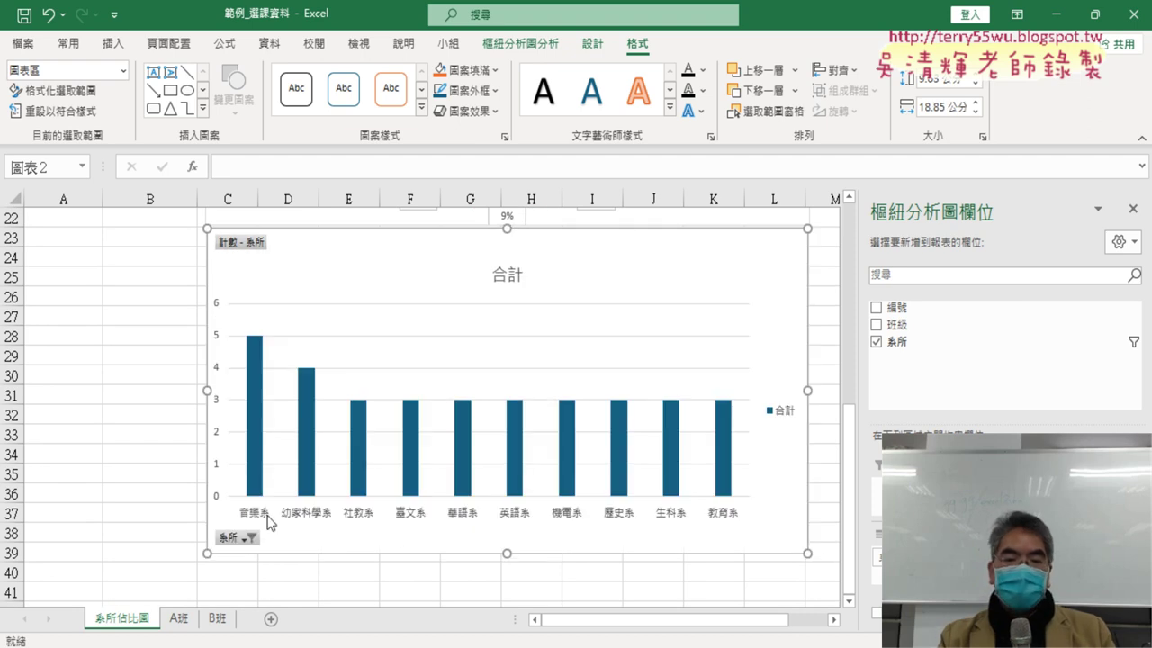
Step: Narrow the 系所佔比圖 pie chart to about 9.64 cm wide
scroll(310, 494, up, 5)
scroll(309, 489, down, 2)
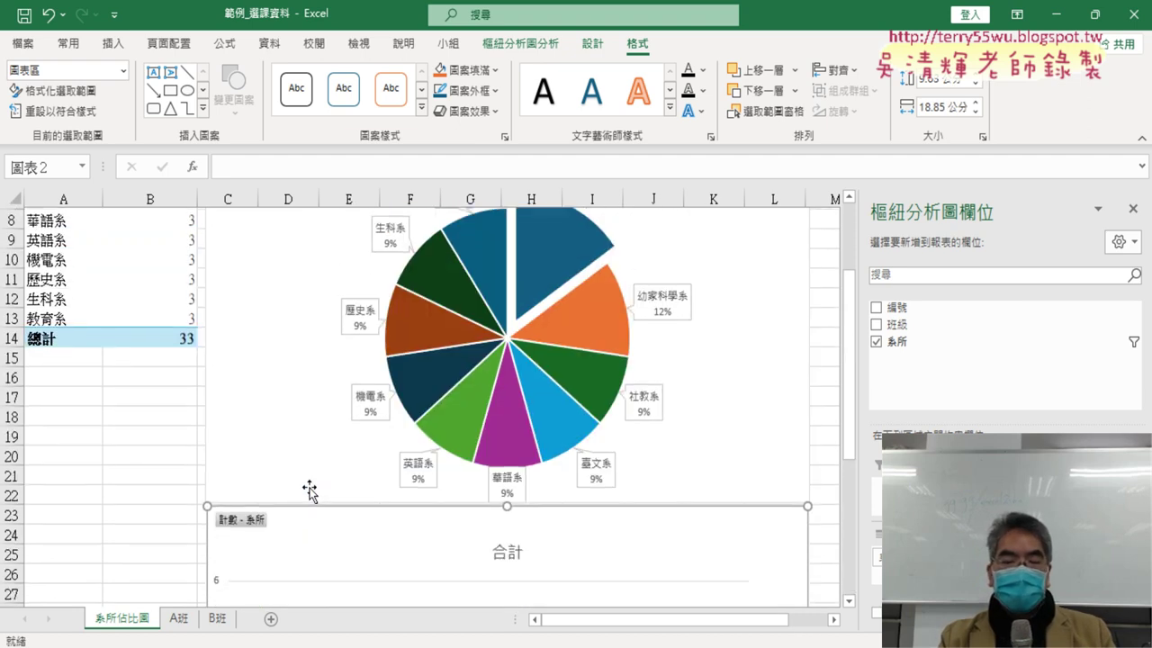
scroll(309, 488, up, 4)
click(788, 349)
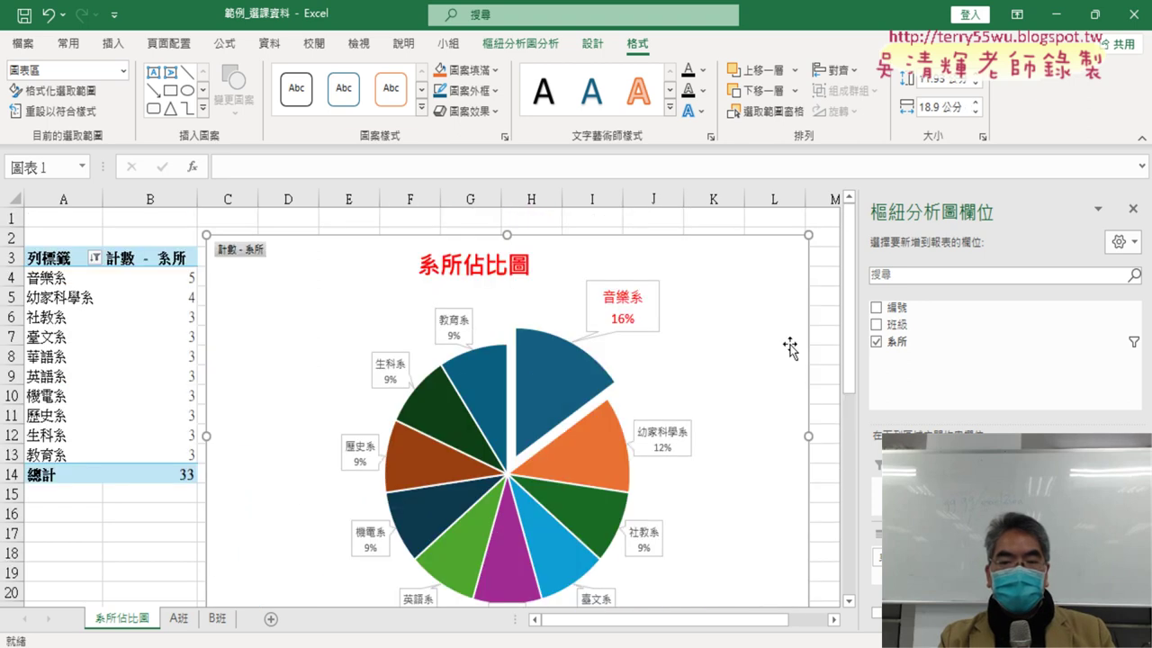
drag(805, 436, 514, 436)
Step: Narrow the column chart to about 9.7 cm and place it beside the pie chart with their upper edges level
scroll(633, 481, down, 4)
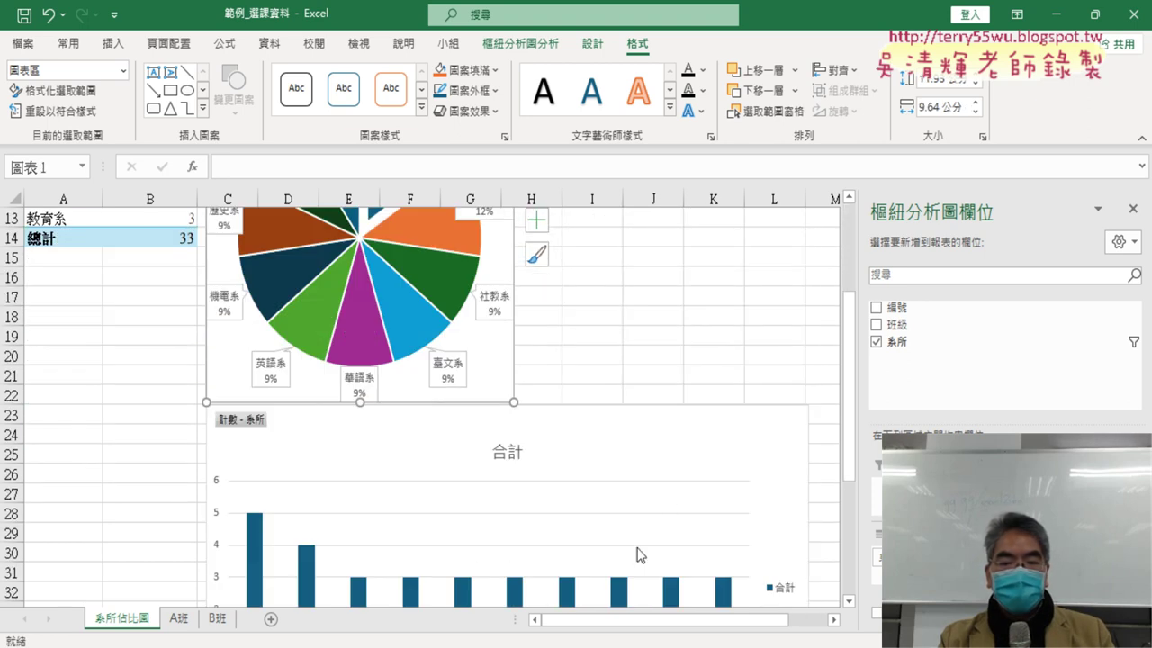
click(676, 467)
drag(807, 568, 513, 545)
drag(426, 450, 761, 327)
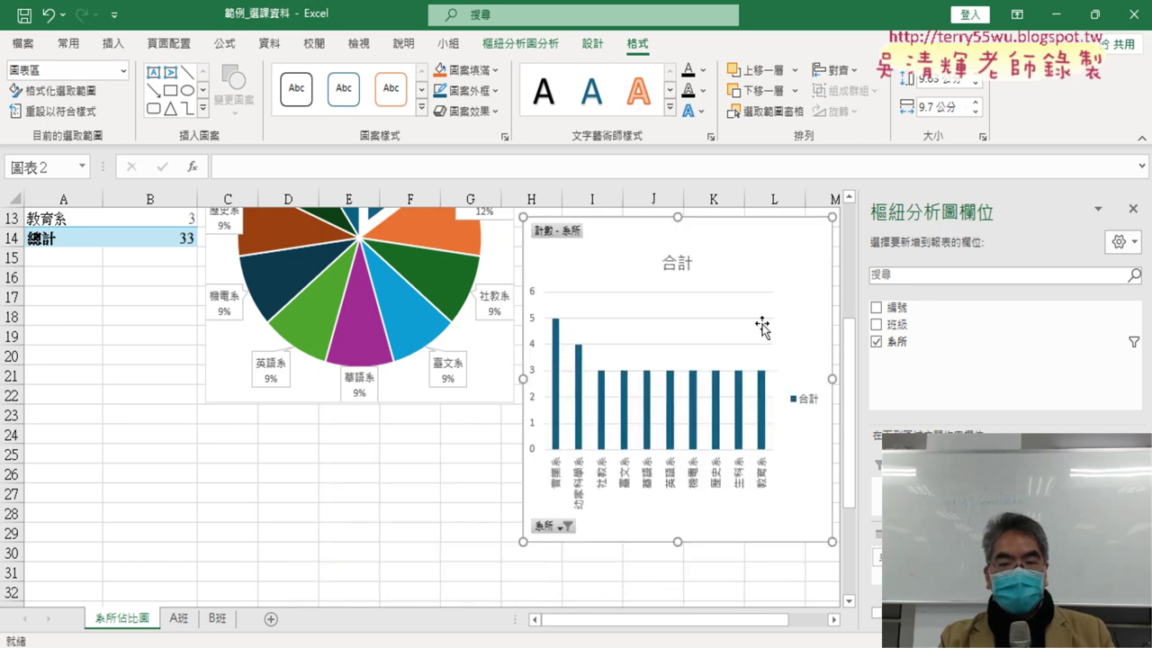
scroll(746, 393, up, 3)
drag(746, 393, 733, 258)
scroll(738, 244, up, 1)
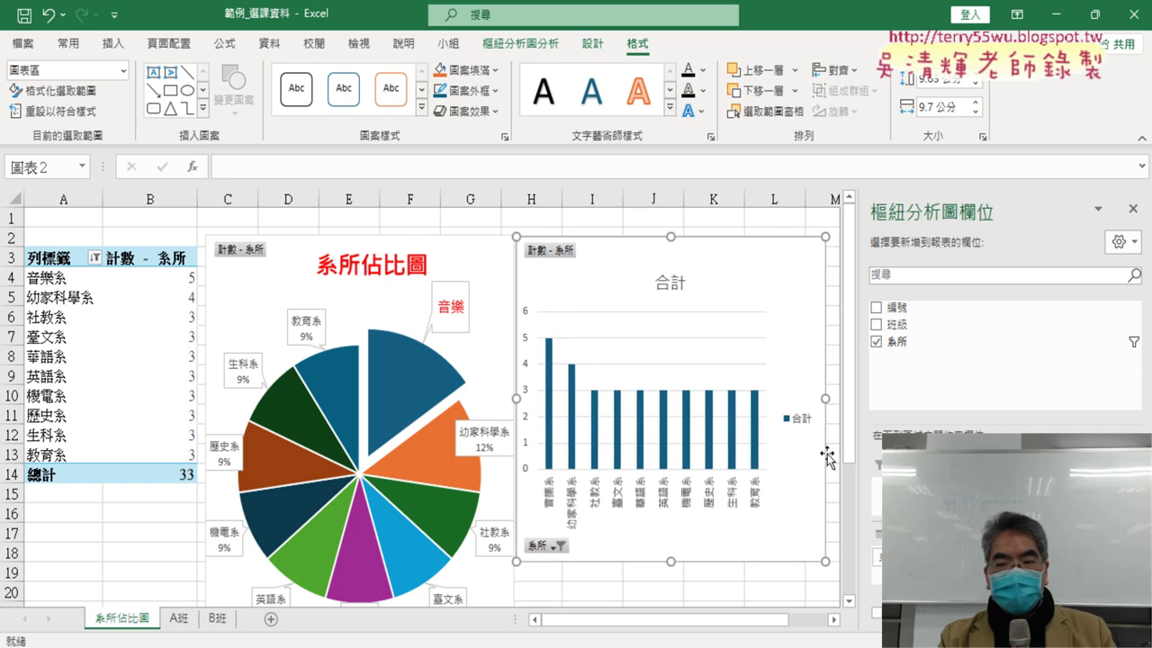
Step: Enlarge the column chart to about 11.26 cm wide and extend its lower edge to row 22
scroll(837, 396, right, 2)
drag(836, 396, 582, 411)
drag(400, 560, 399, 594)
drag(400, 536, 398, 575)
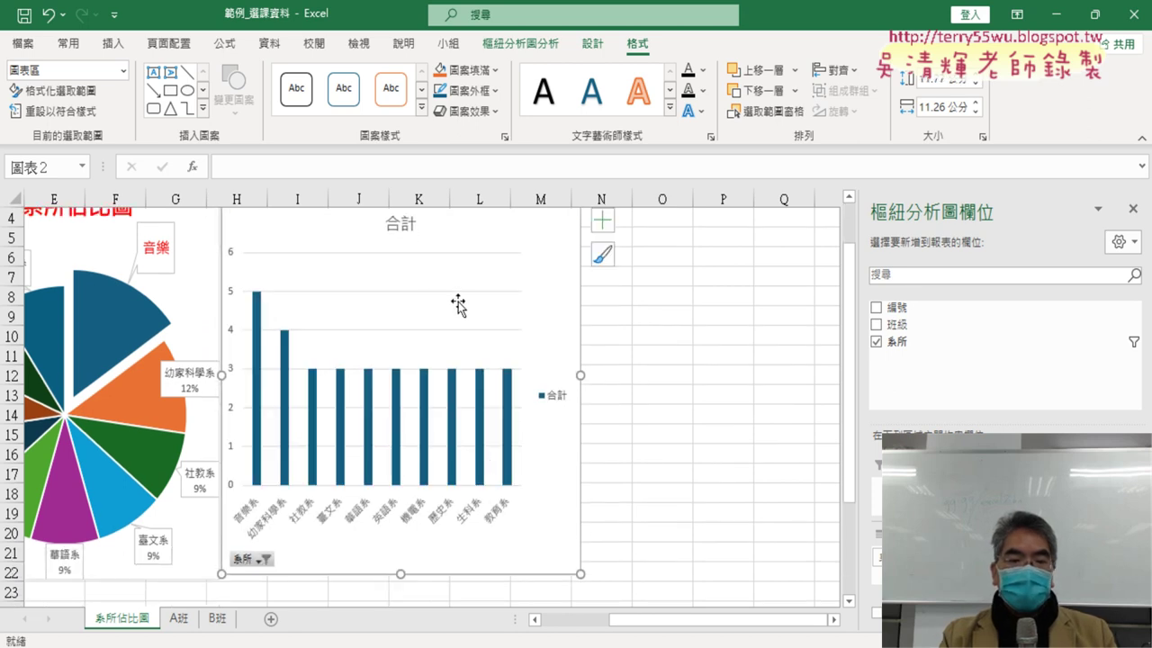
Step: Replace the column chart's title with 系所直條圖
click(406, 227)
scroll(407, 229, up, 1)
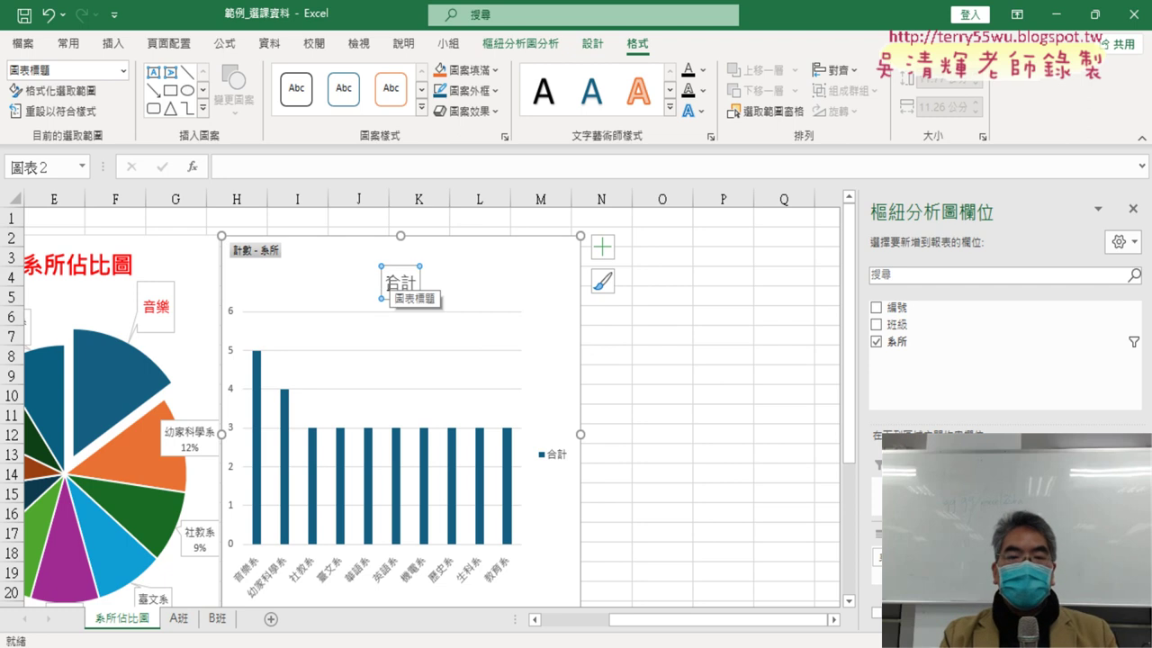
drag(387, 282, 414, 281)
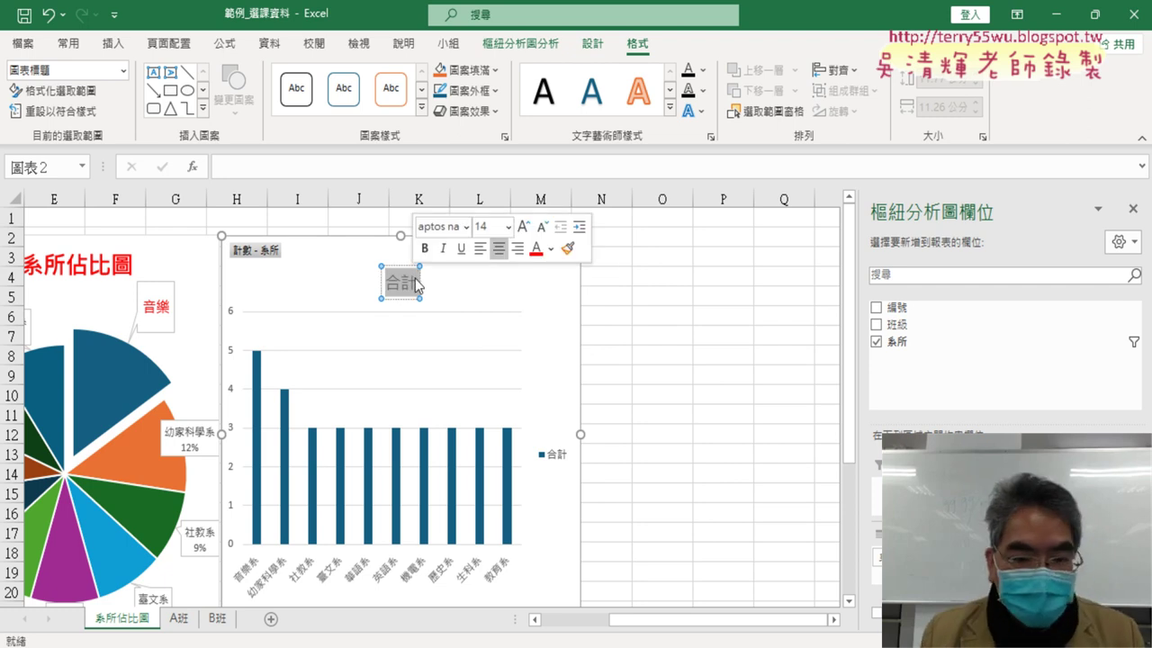
text(系)
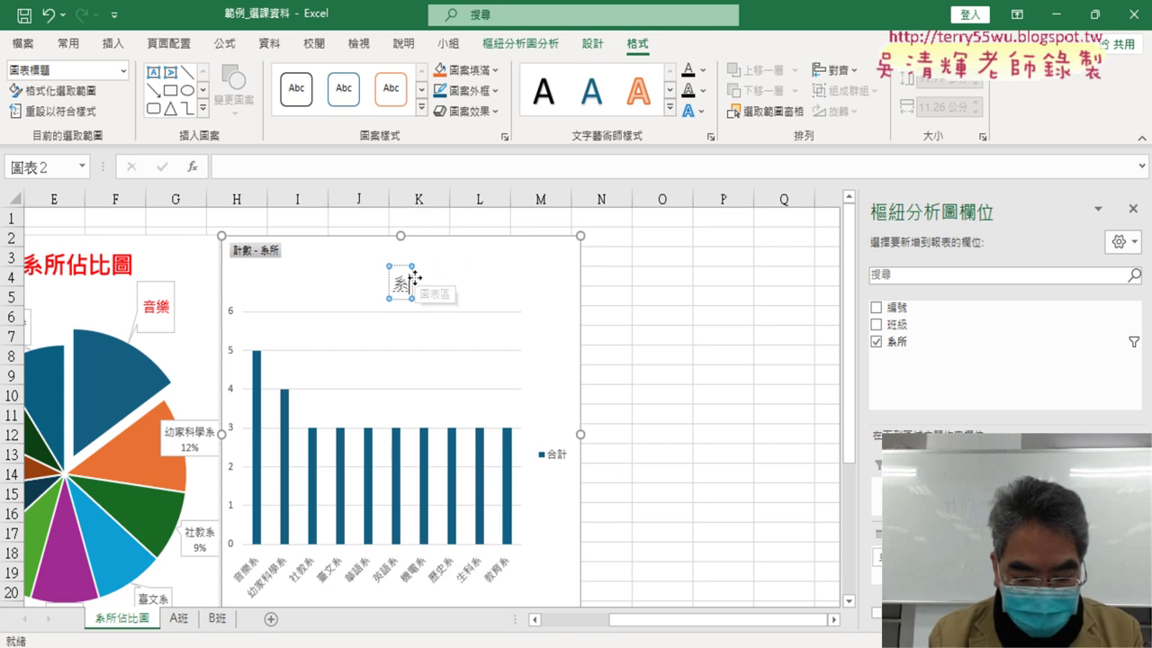
text(所)
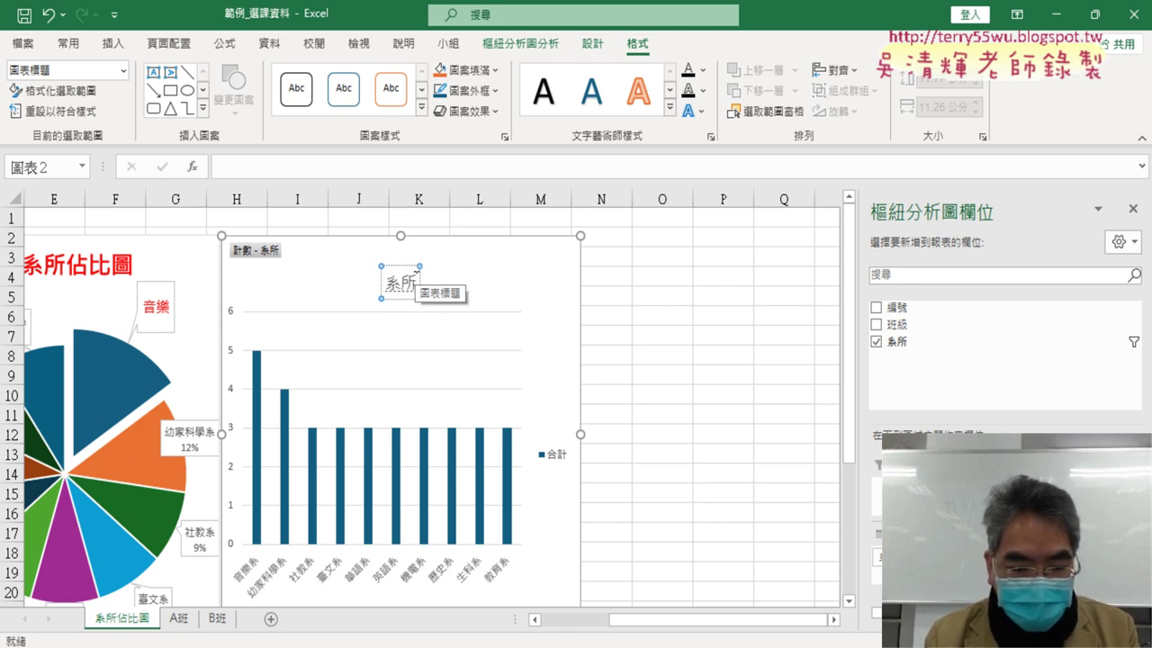
text(直條)
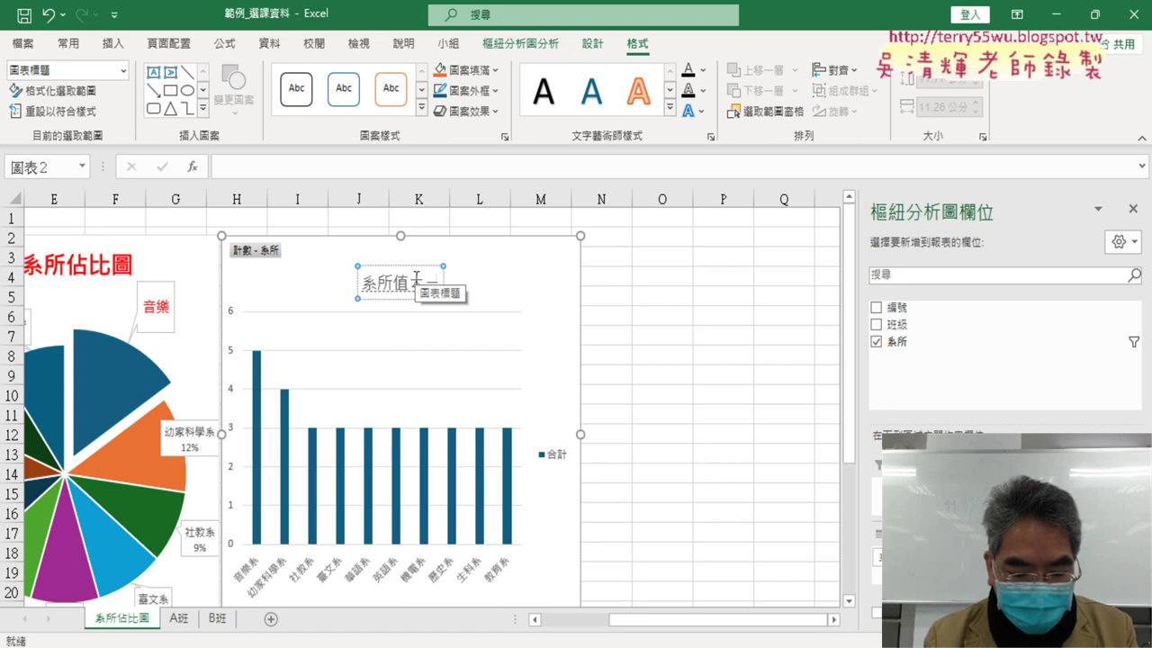
text(圖)
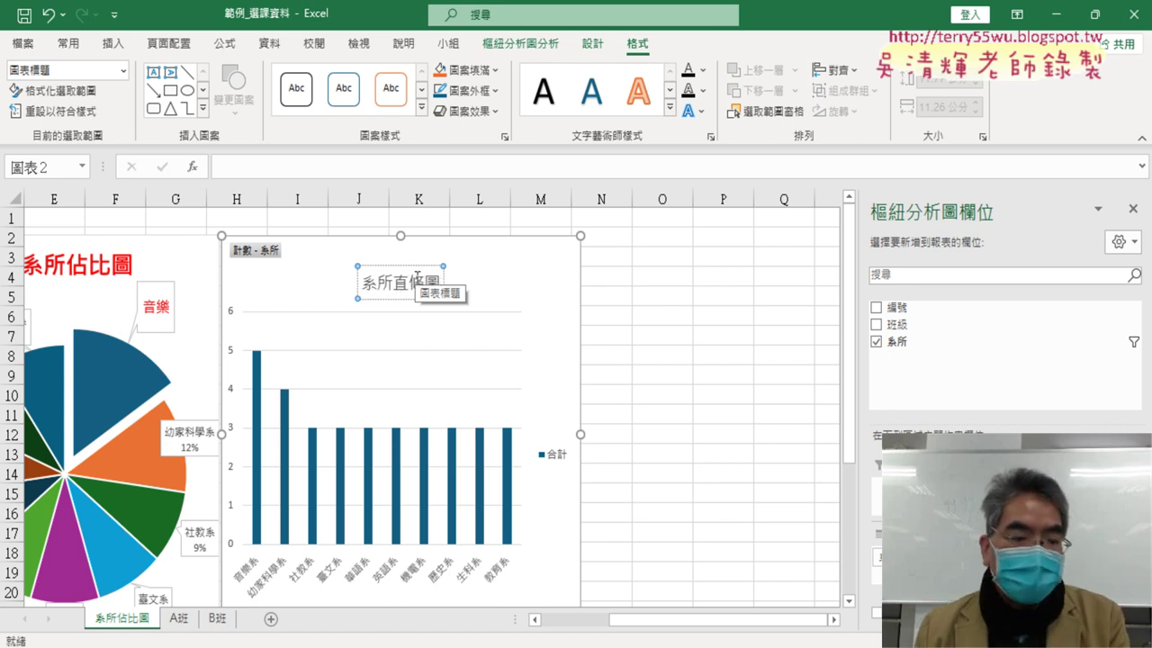
Step: Format the column chart's title 系所直條圖 in bold red at 20 pt
click(411, 260)
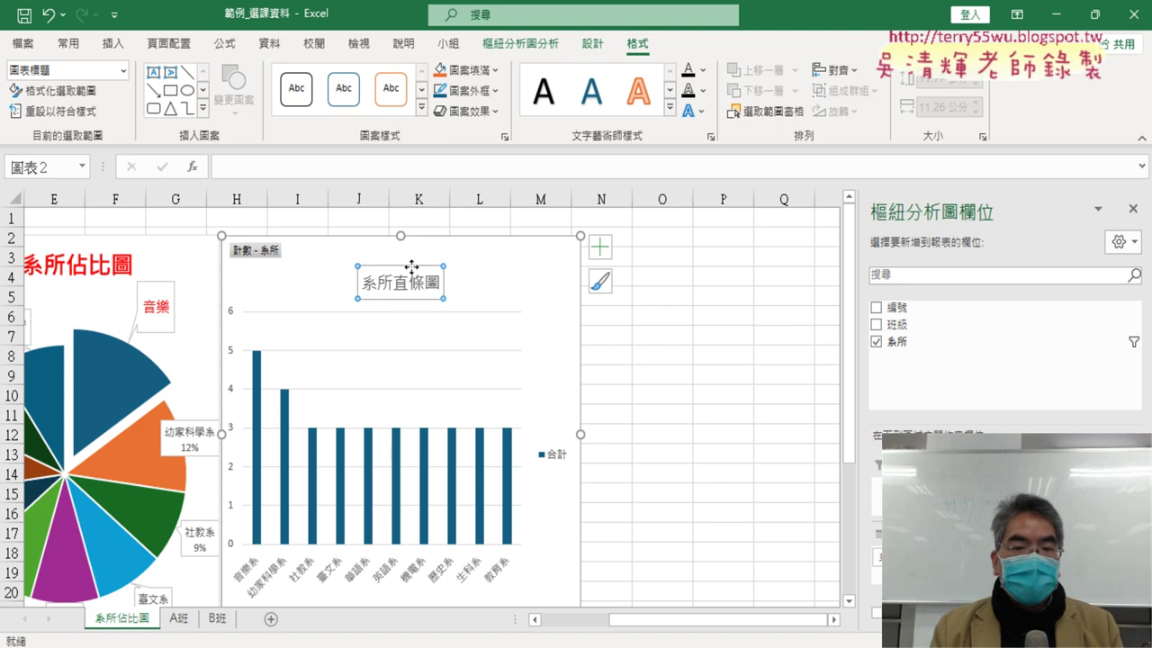
click(68, 50)
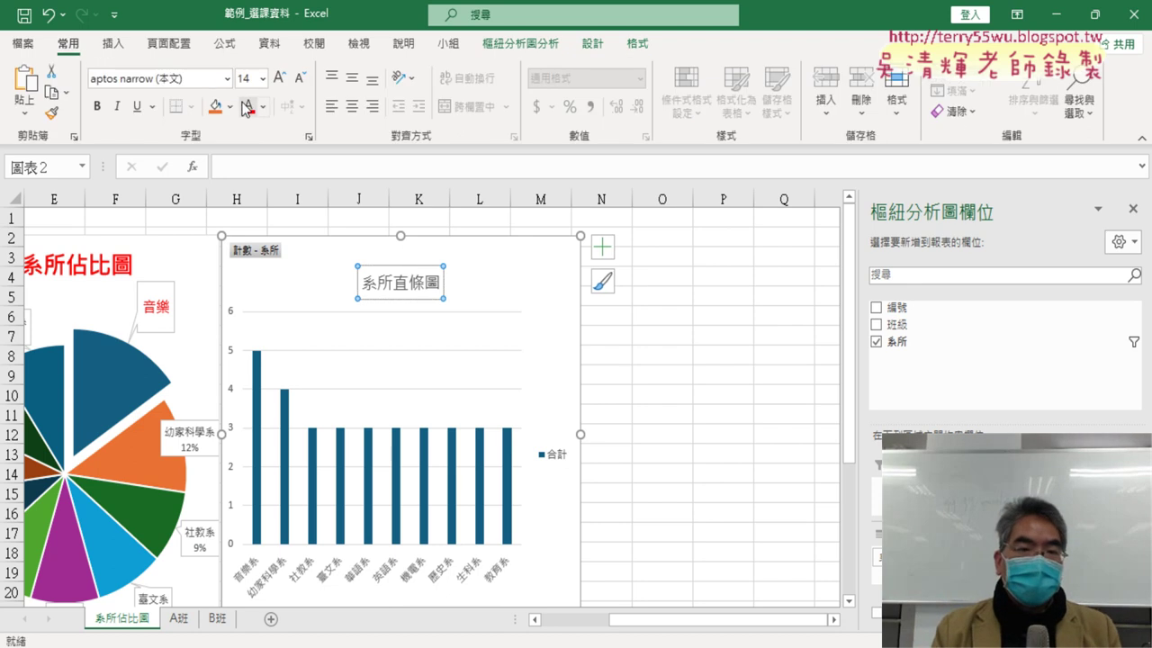
click(97, 106)
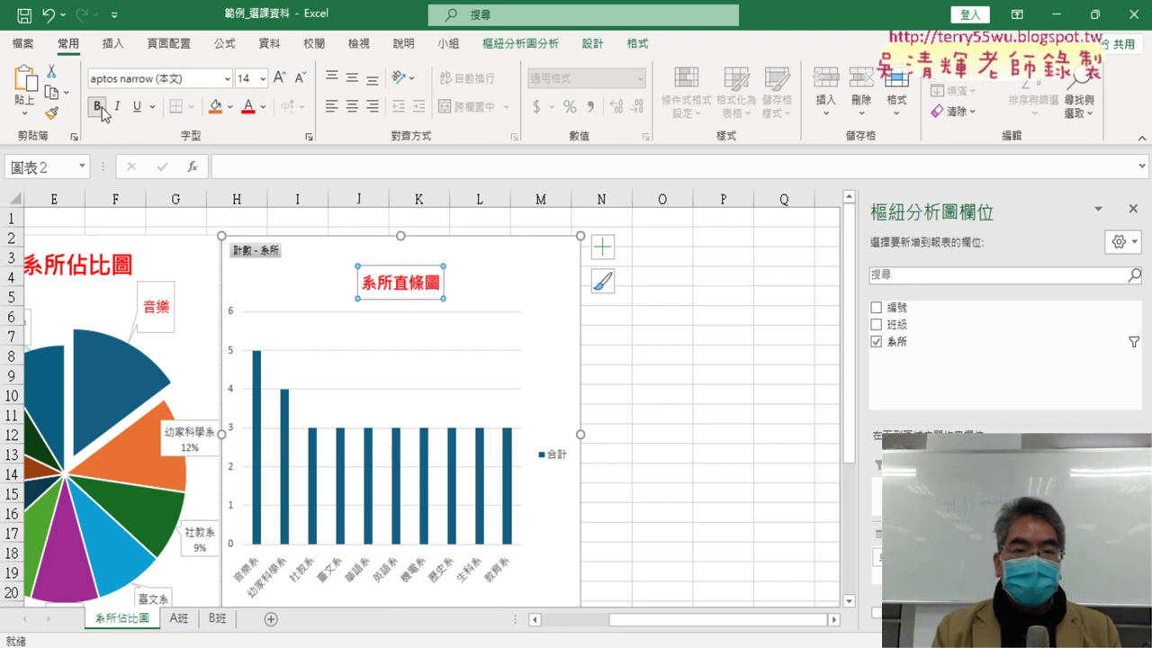
click(279, 79)
click(279, 79)
click(279, 79)
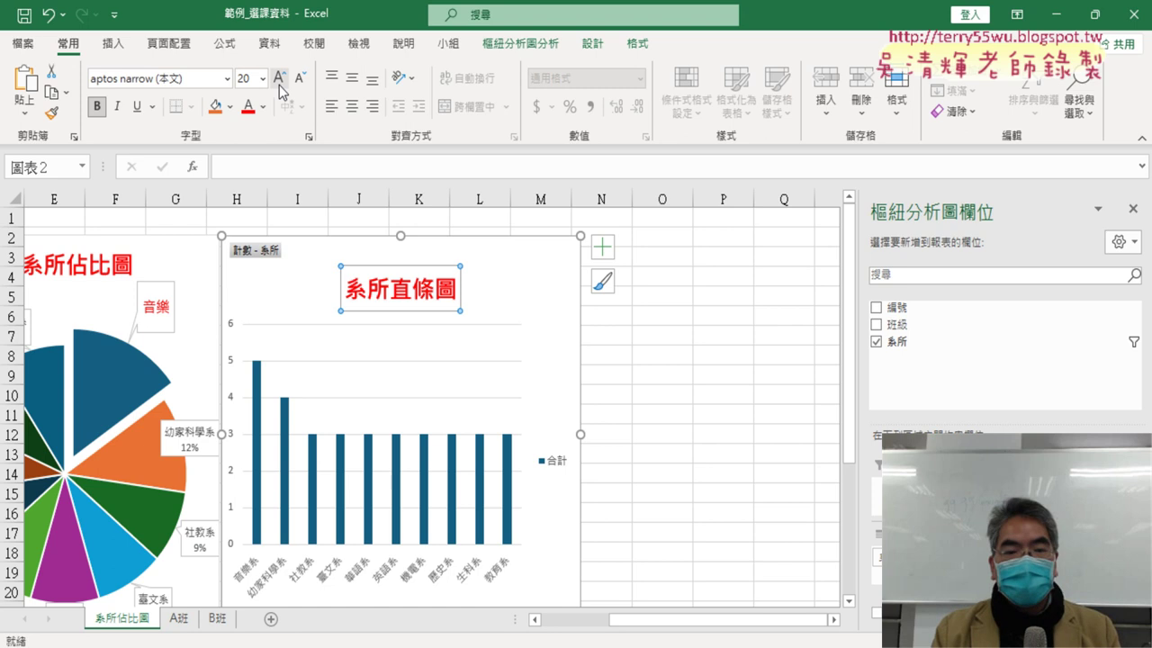
Step: Remove the legend from the column chart and deselect the chart
click(556, 461)
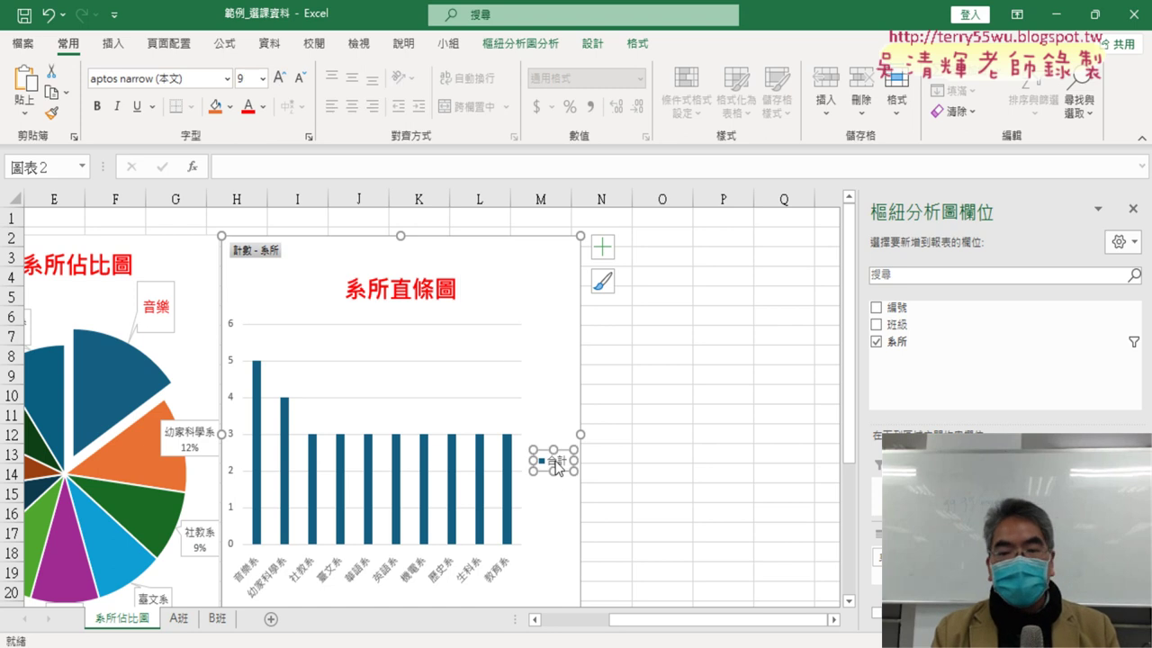
click(602, 247)
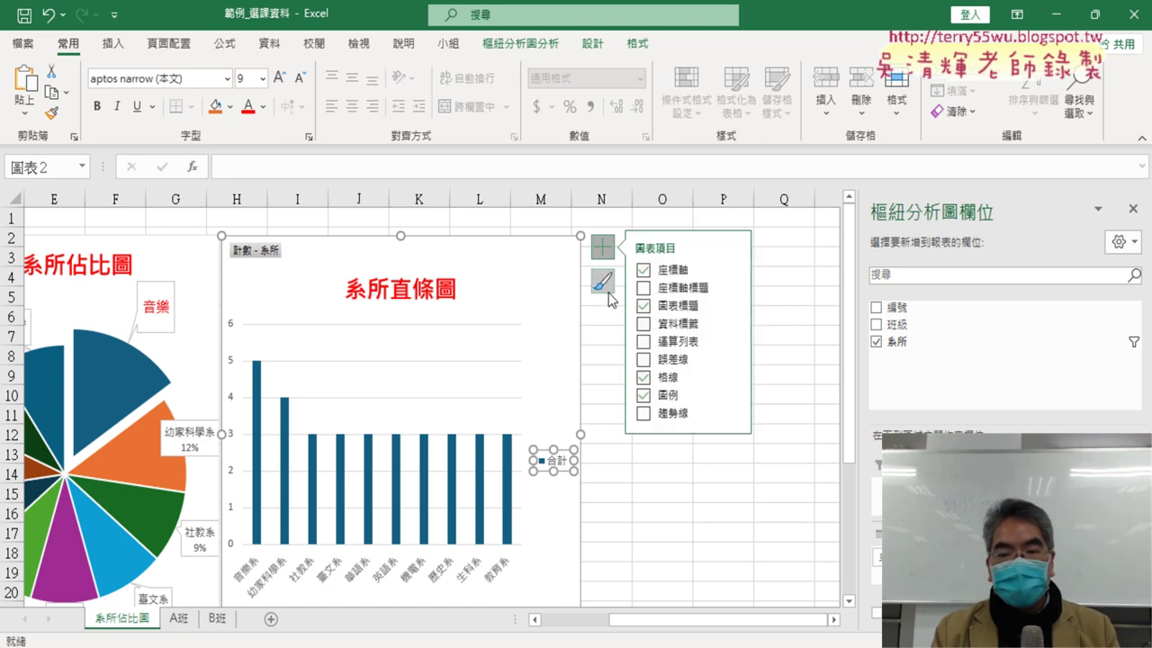
click(643, 396)
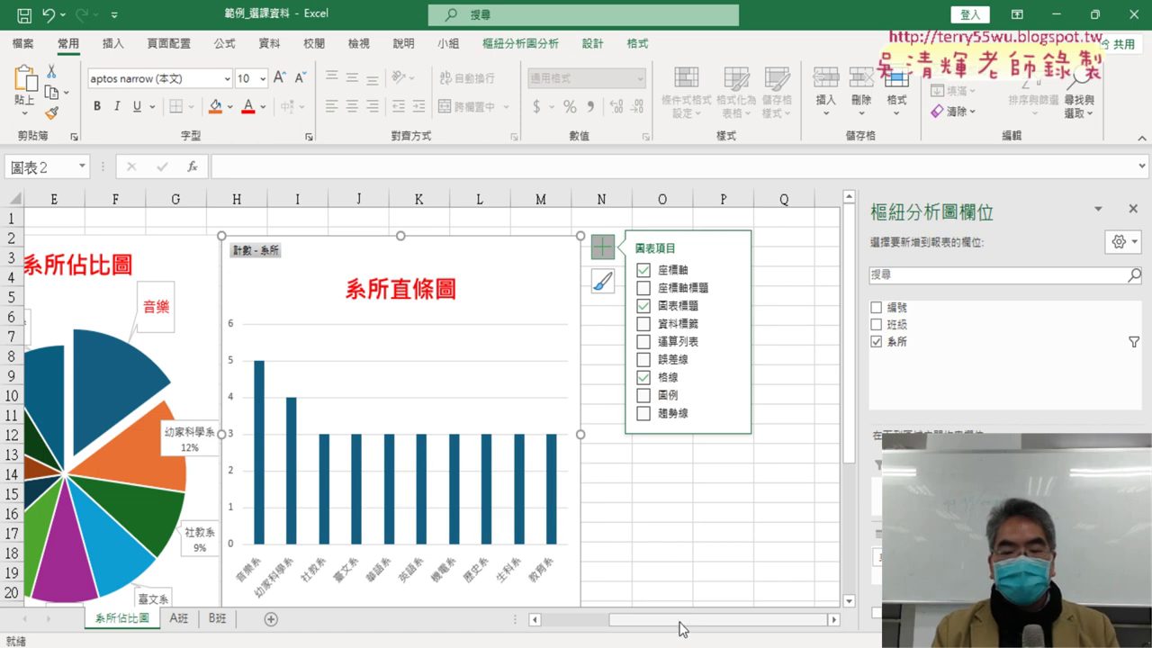
drag(681, 622, 581, 633)
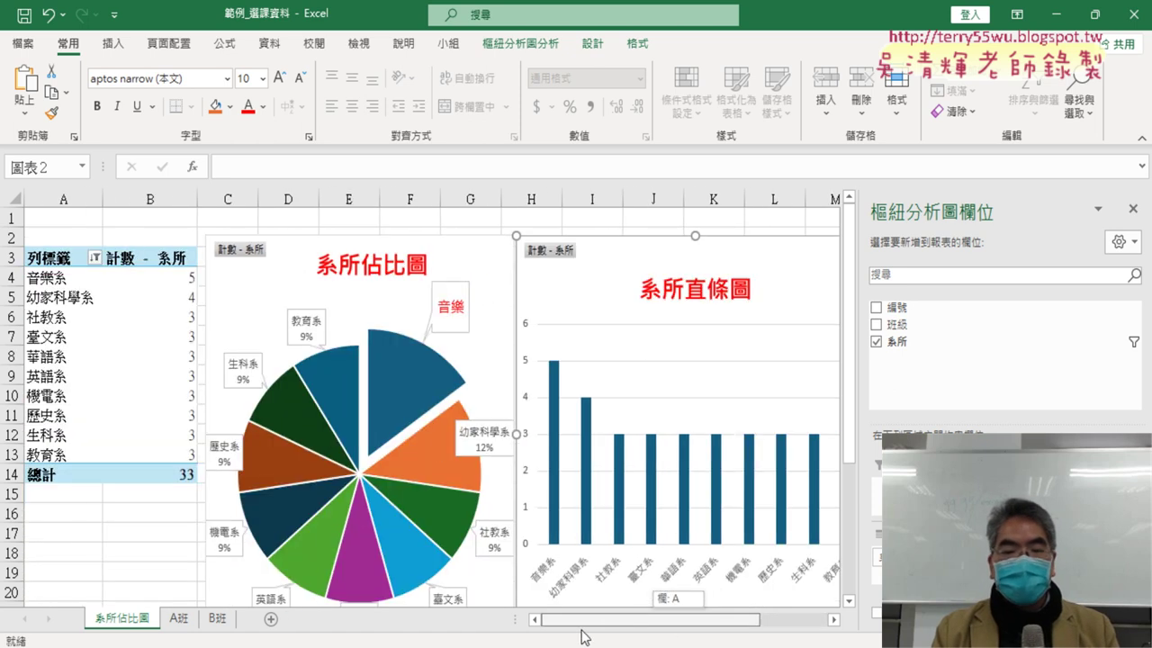
click(443, 223)
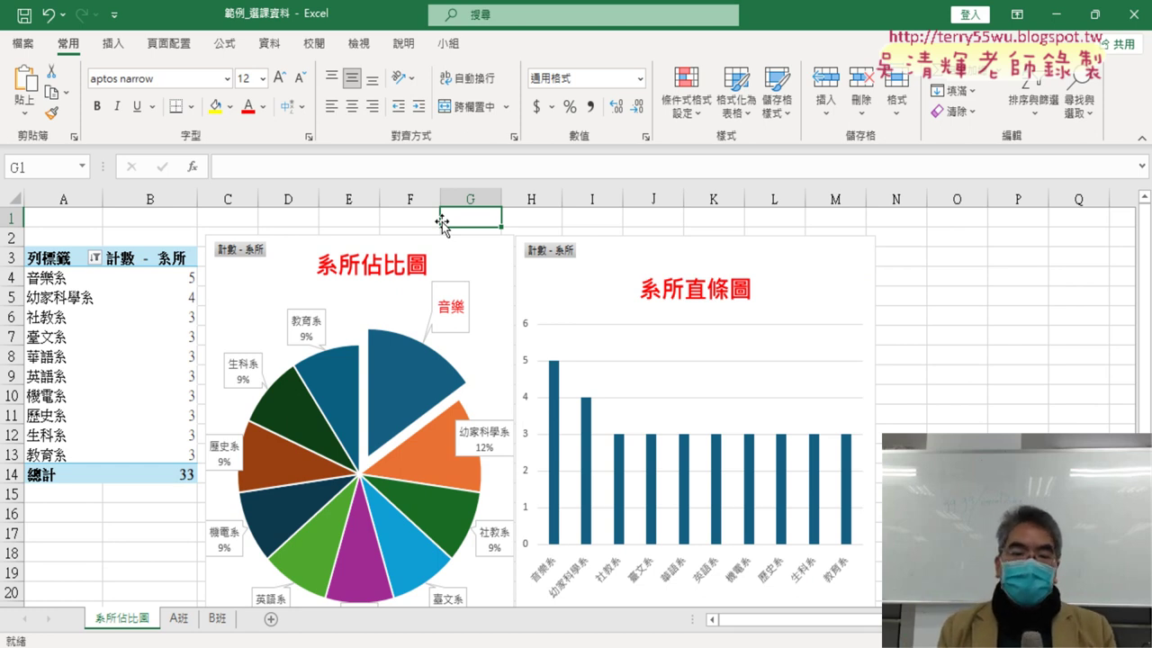
Step: Compare the department list on sheet A班 with the two charts on sheet 系所佔比圖
click(178, 619)
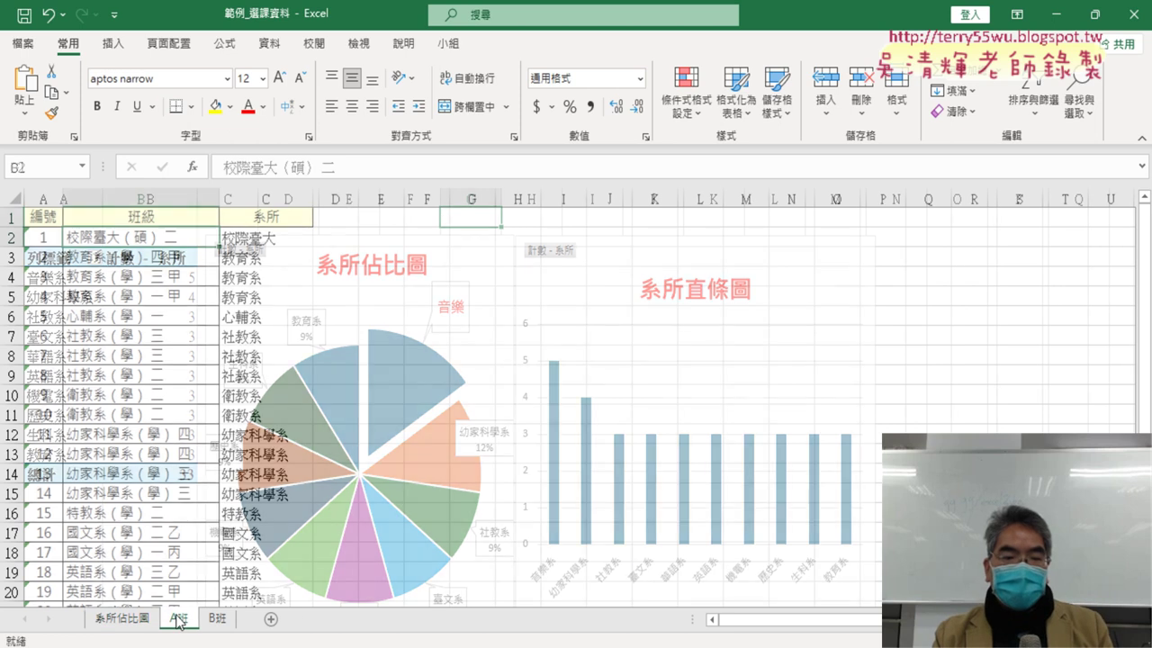
scroll(258, 537, down, 7)
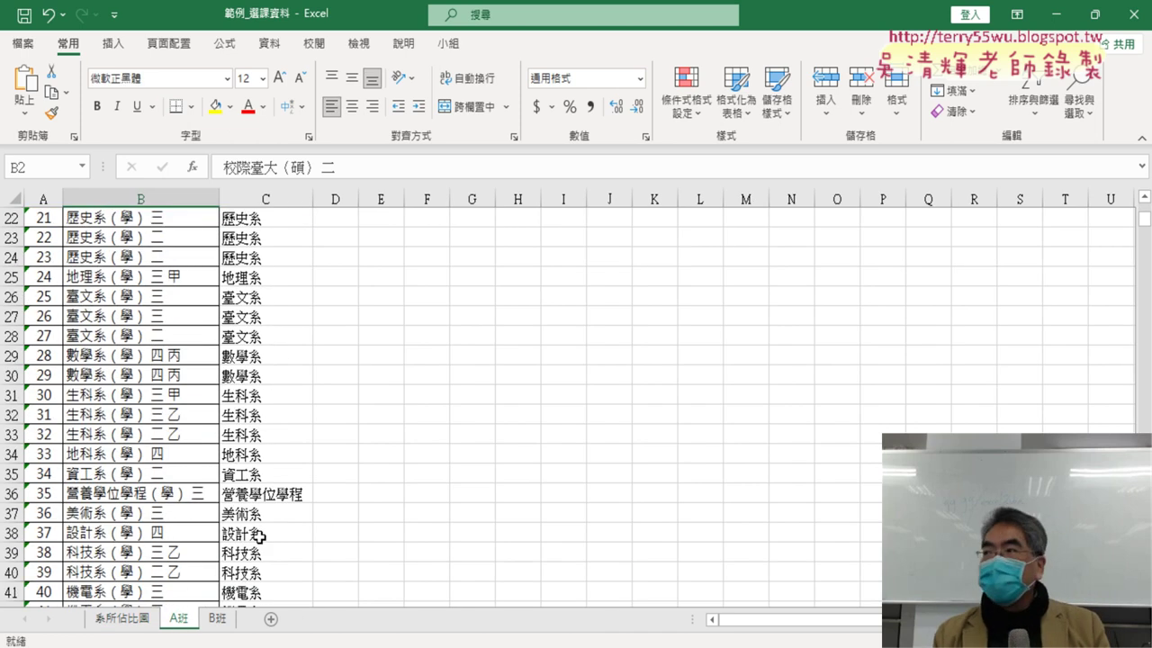
click(127, 620)
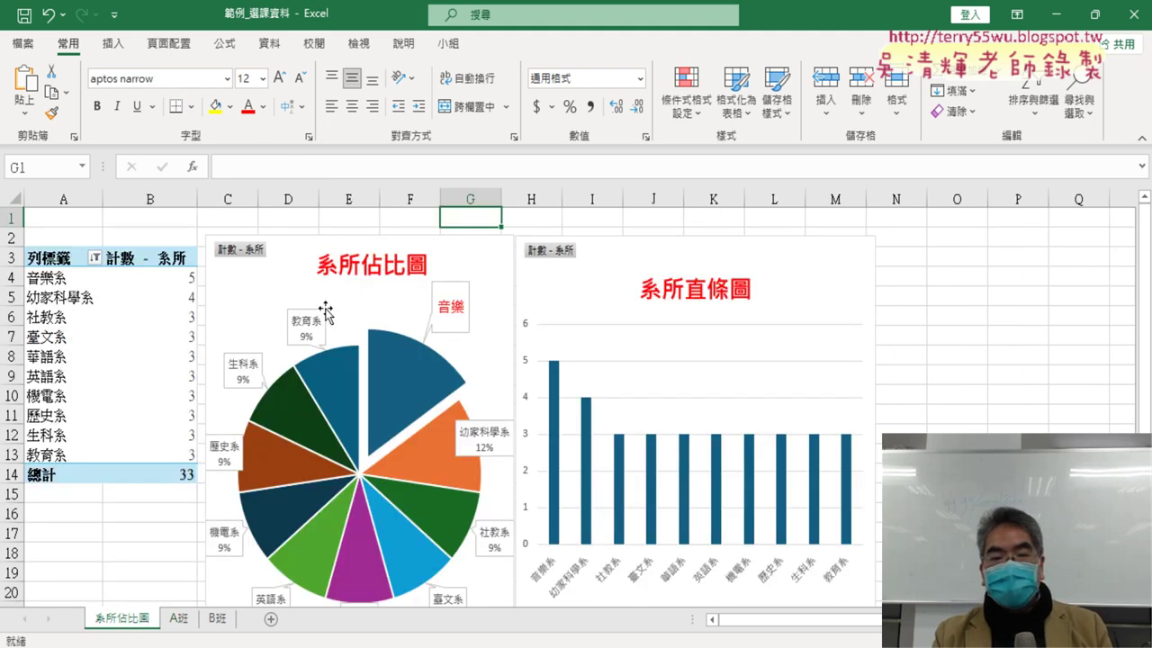
click(282, 276)
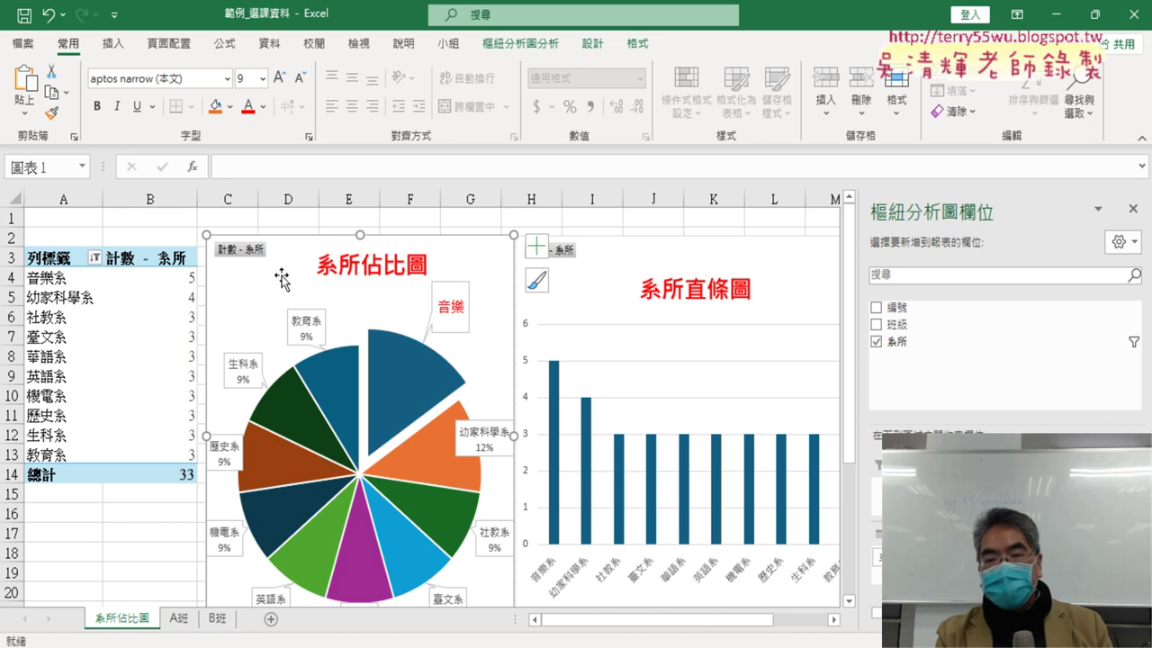
click(727, 266)
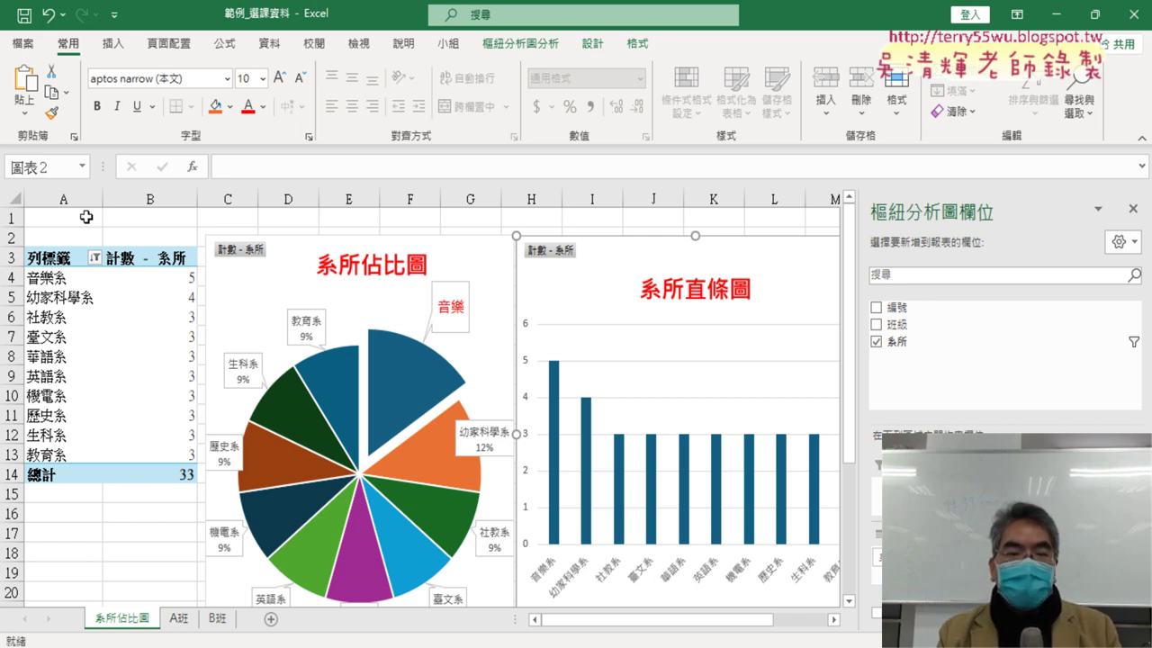
Step: Examine the 班級 column on sheet A班, checking where the grade character sits in B2 and B3
click(179, 618)
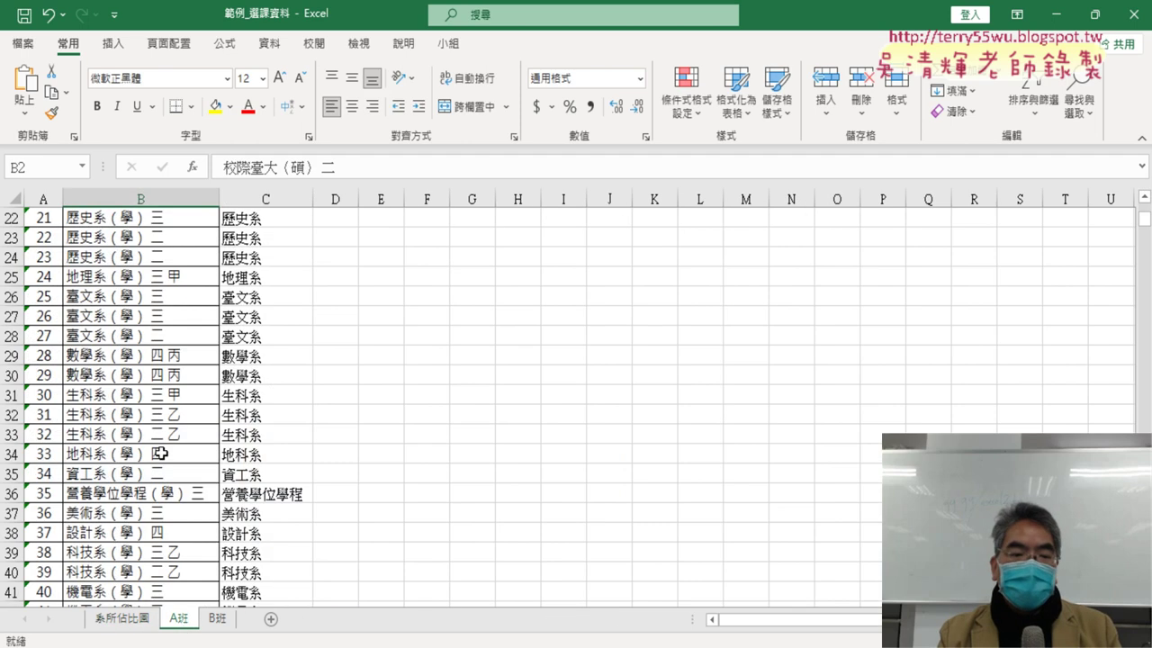
click(154, 187)
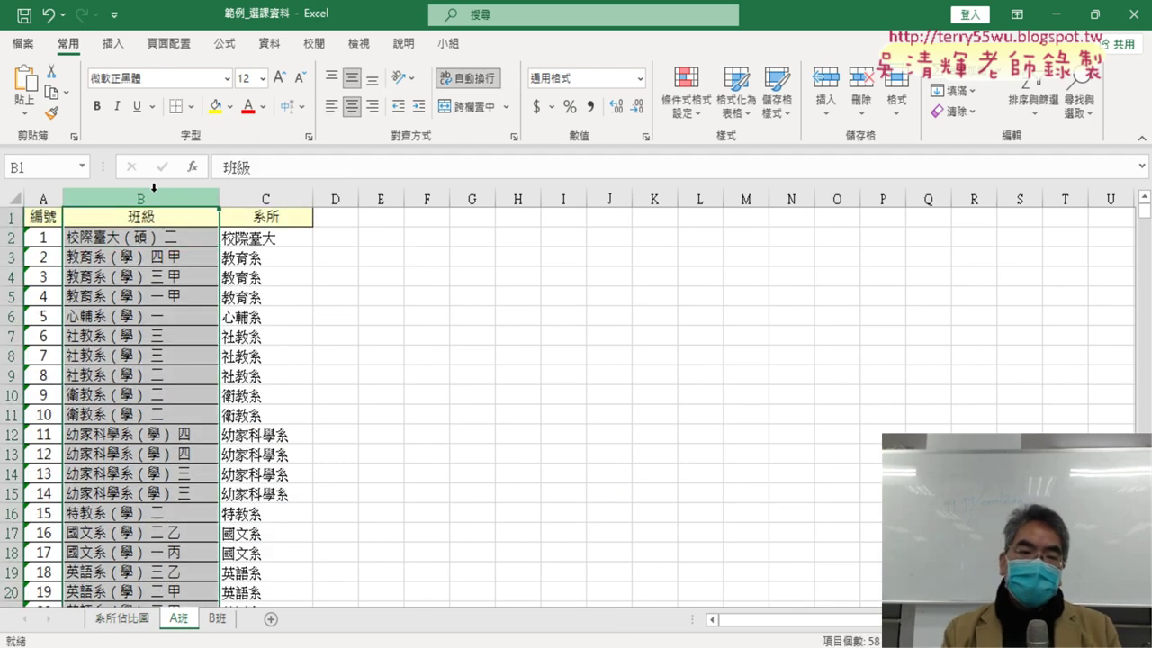
click(179, 241)
click(179, 240)
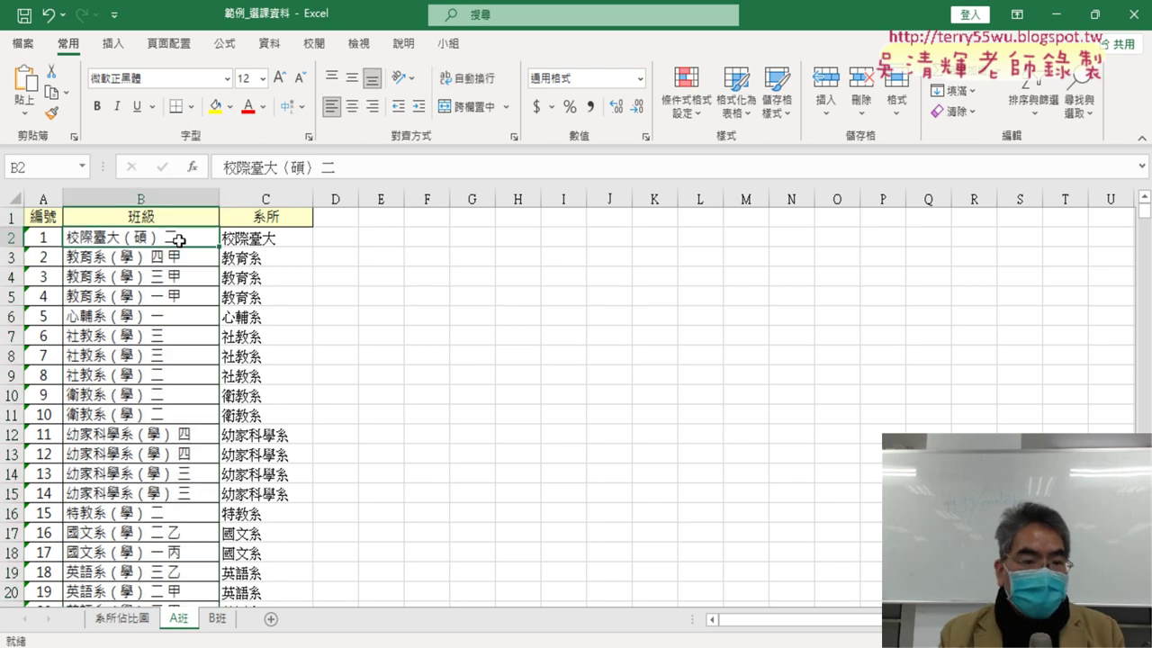
double_click(172, 238)
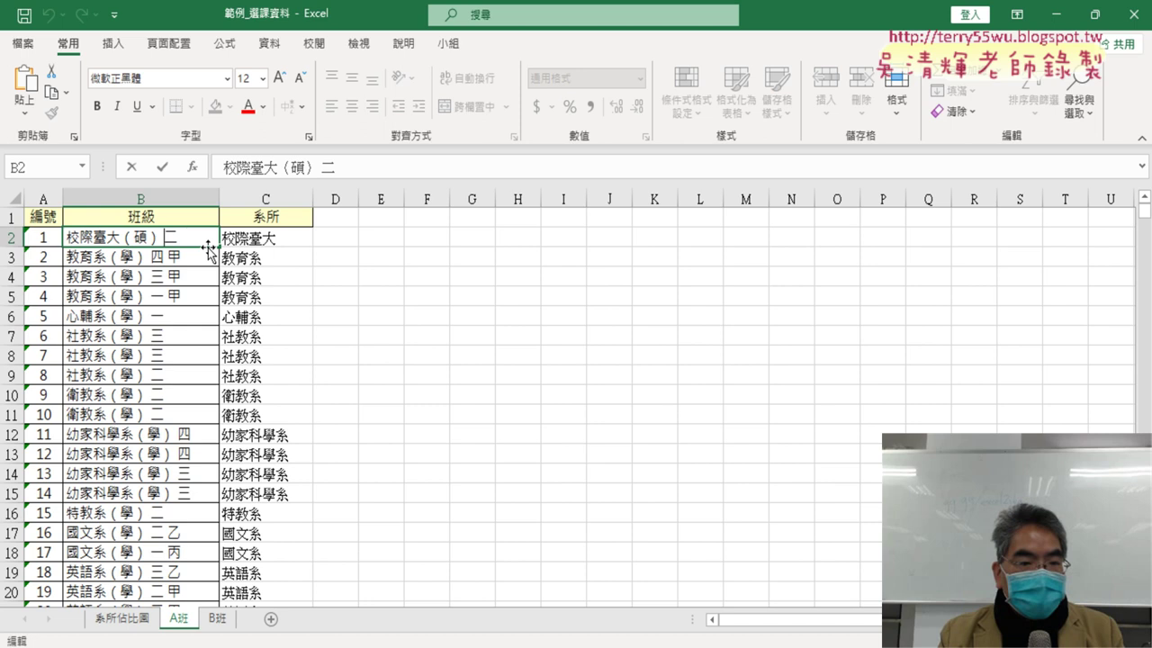
click(159, 259)
double_click(158, 259)
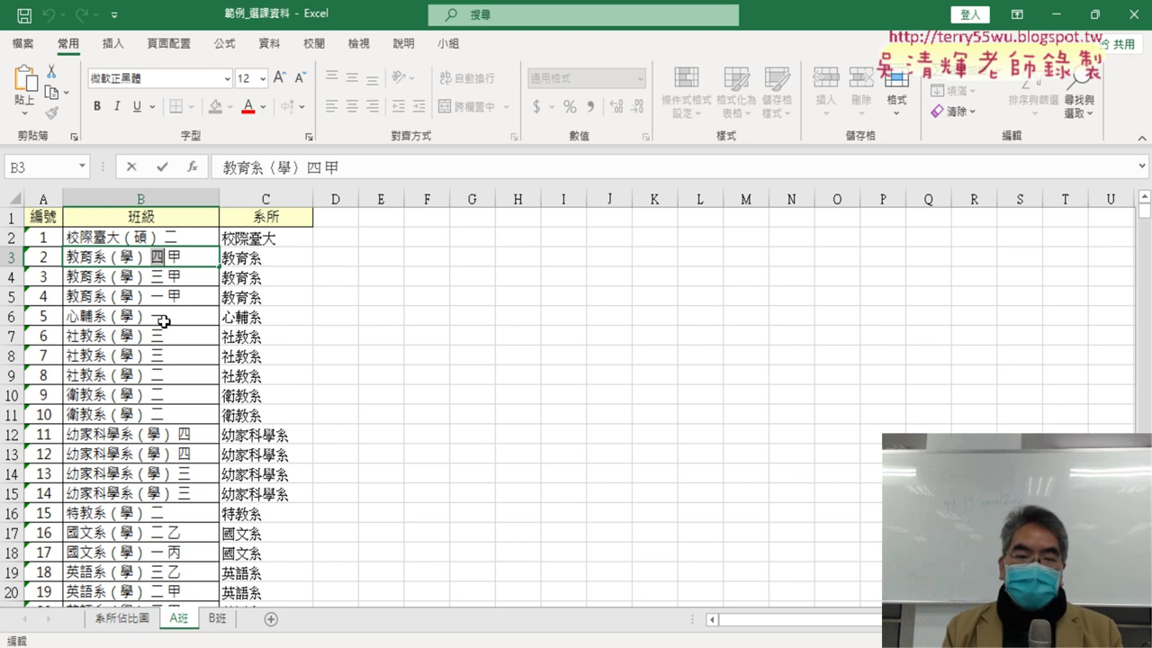
Step: Widen column D on sheet A班 and enter the header 年級 in D1
click(335, 221)
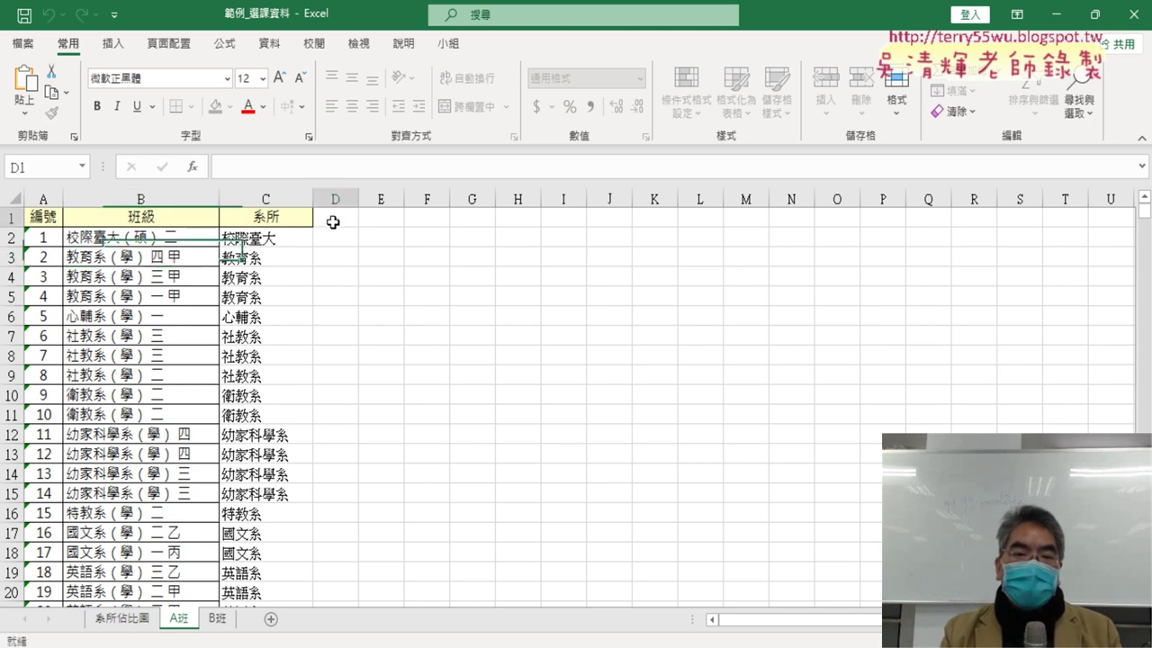
drag(358, 199, 385, 199)
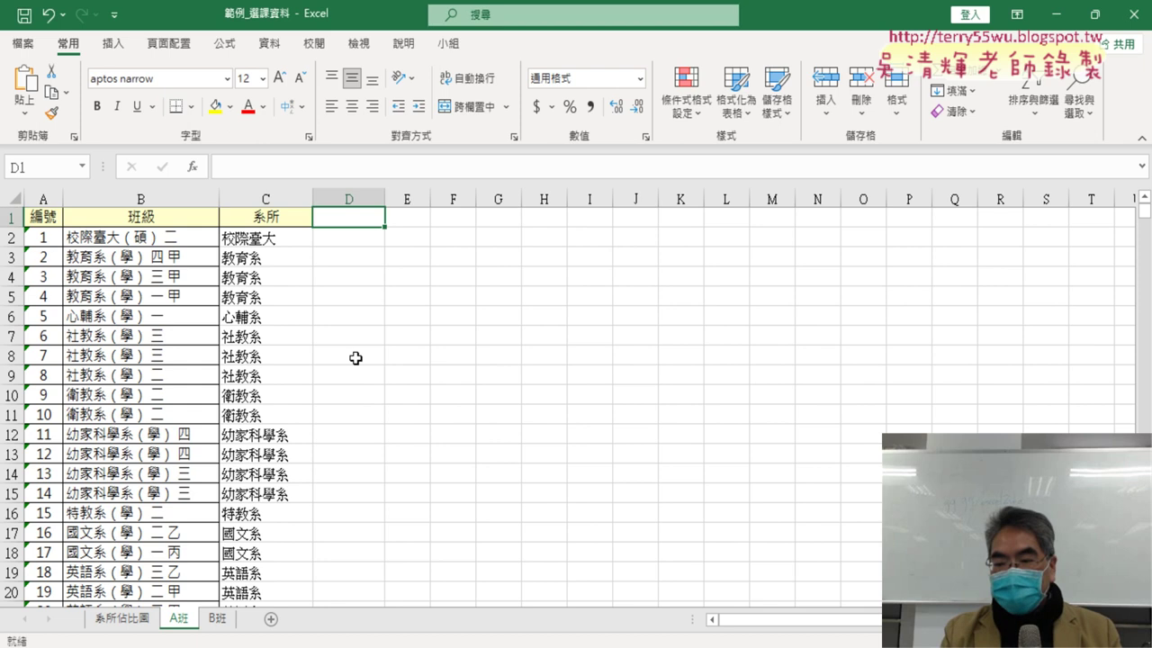
text(ㄋ)
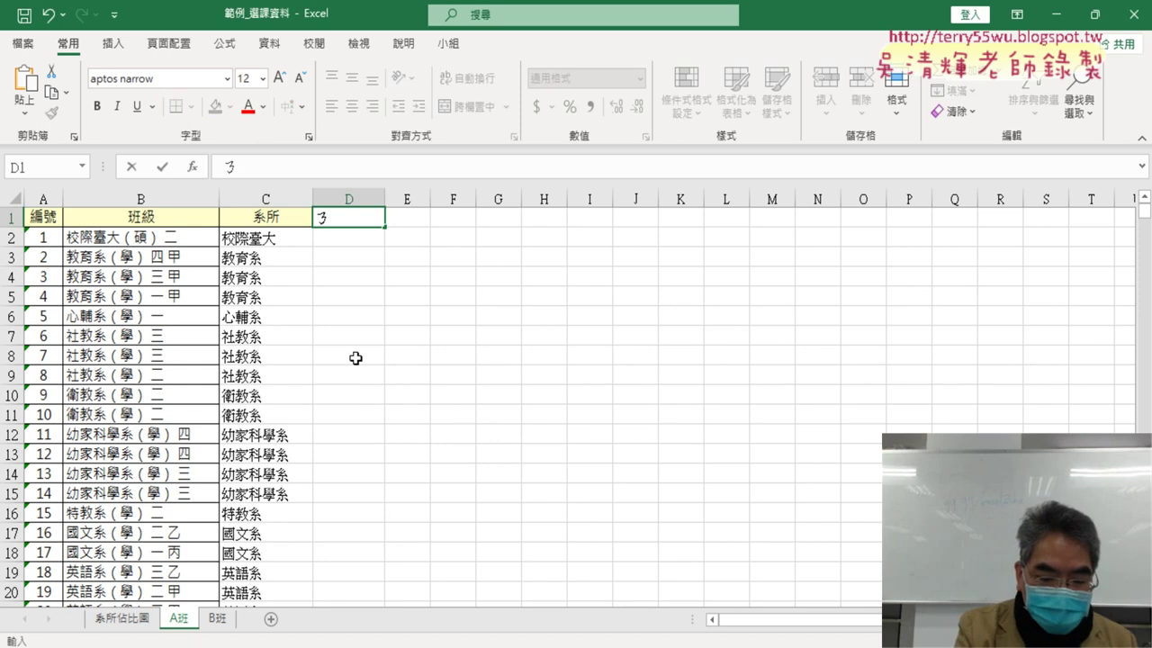
text(一)
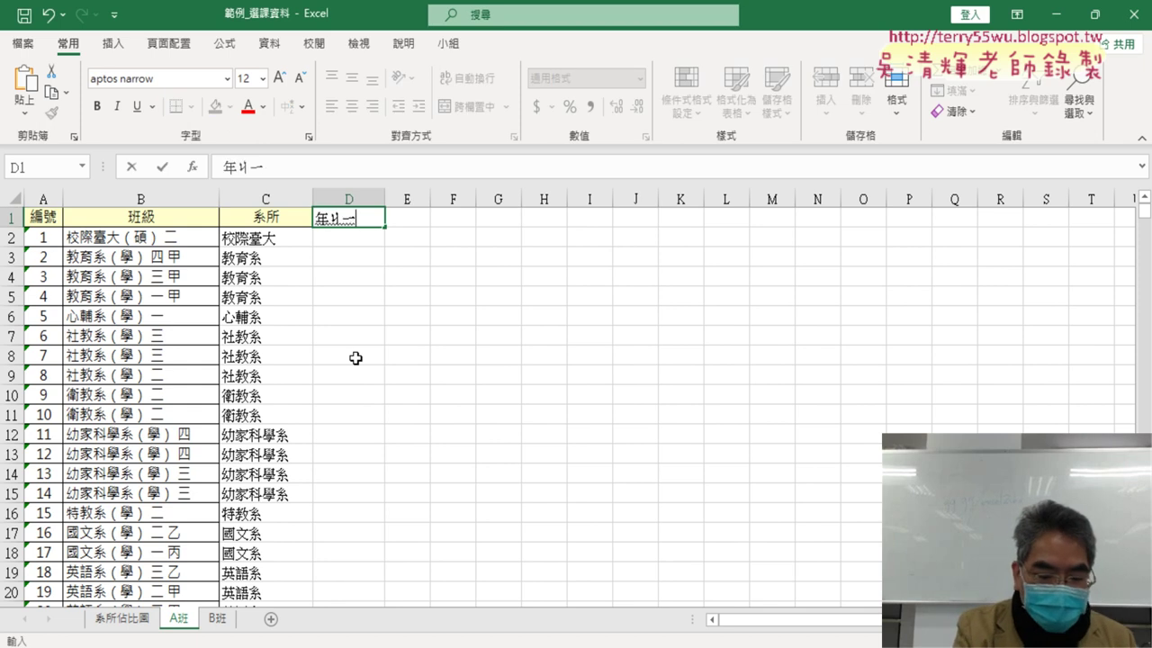
text(ㄢˊㄐ一ˊ)
key(Return)
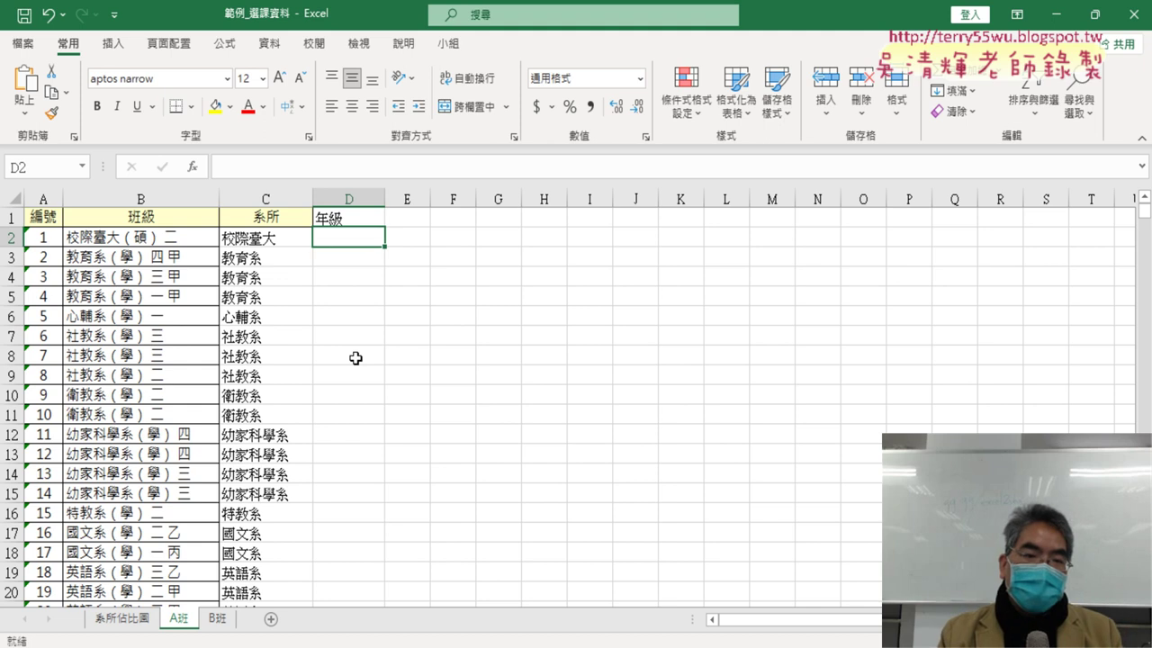
Step: Copy the formatting of the 系所 header in C1 onto the 年級 header in D1
click(356, 219)
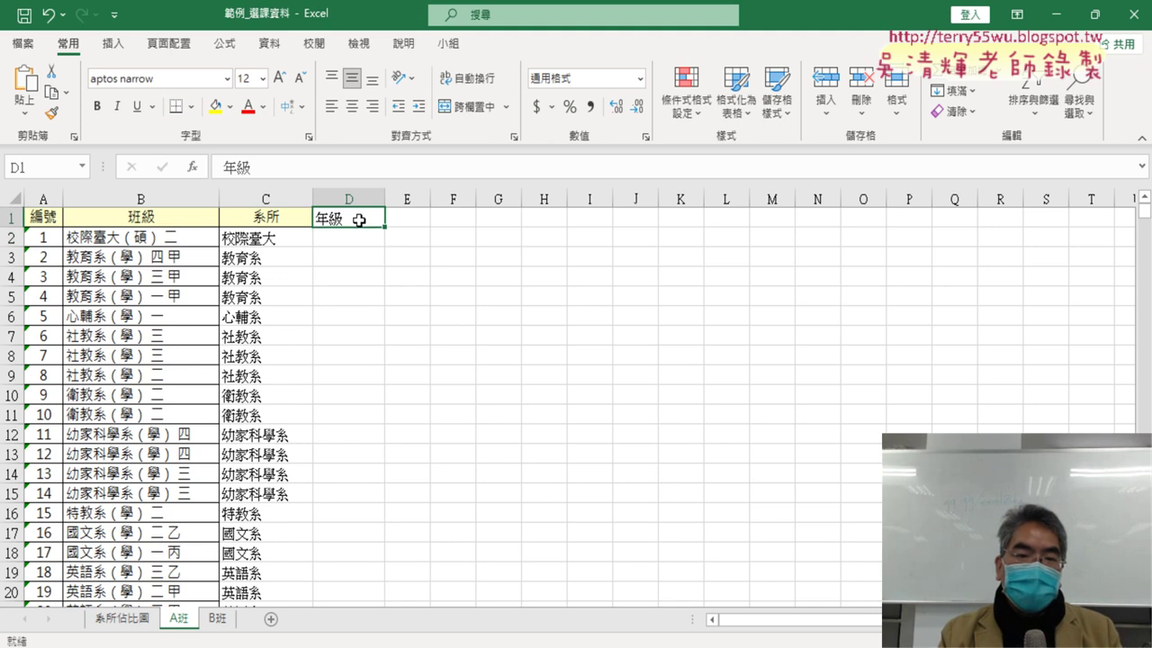
click(267, 222)
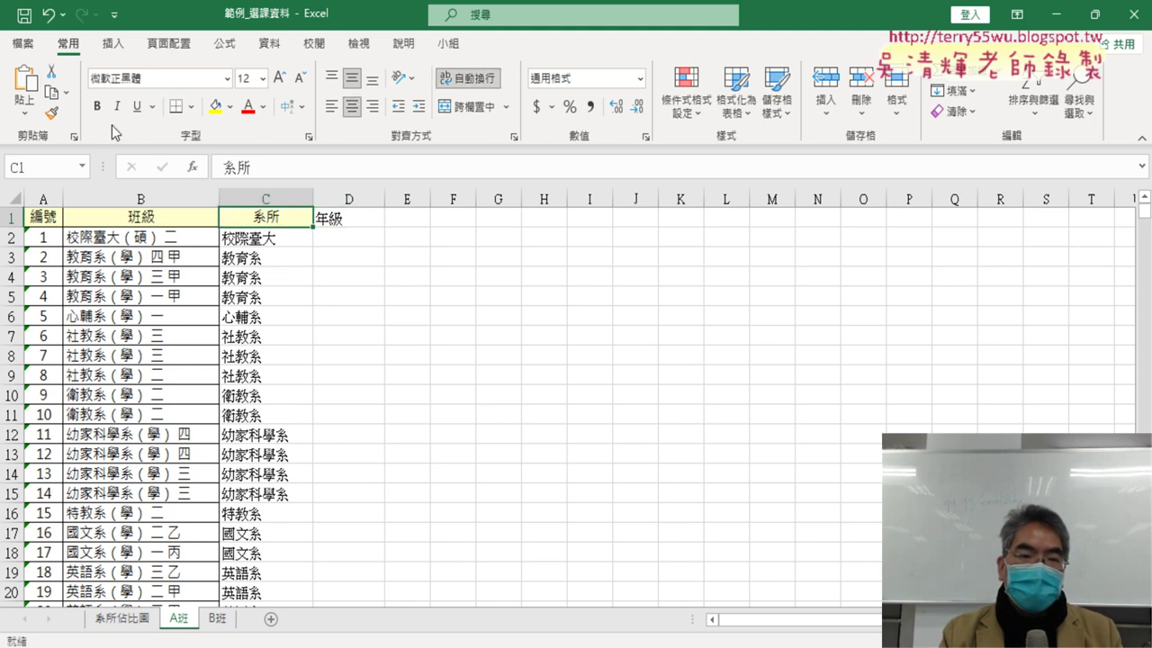
click(53, 114)
click(334, 216)
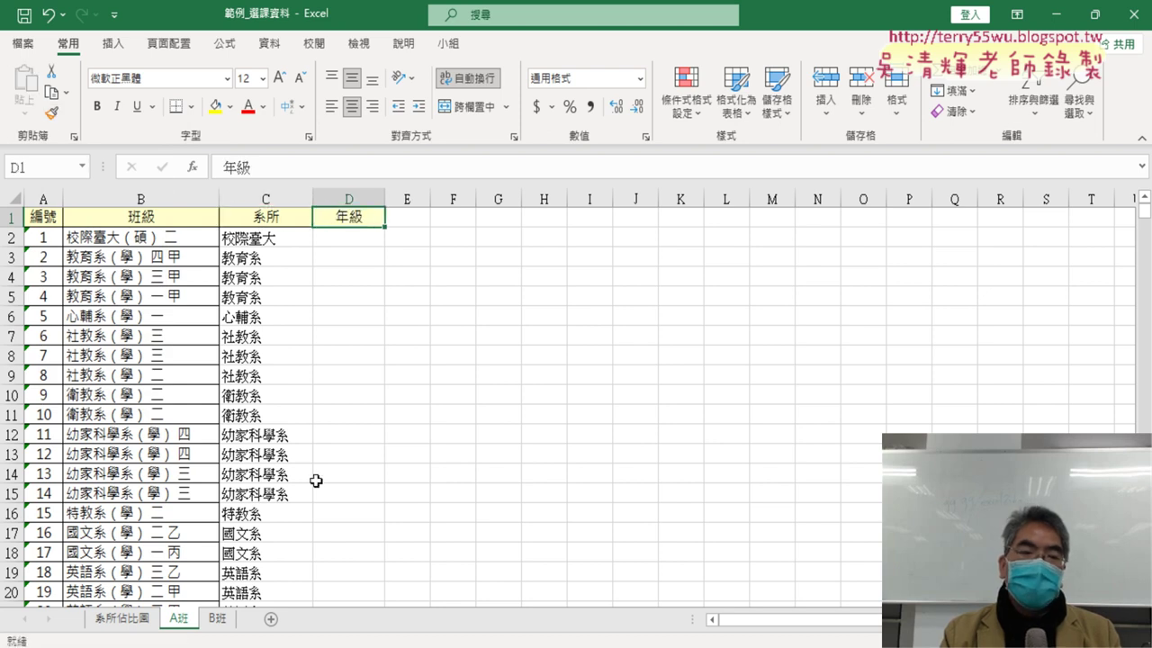
Step: Examine the grade character at the end of B2 and the department extraction formula in C2
click(362, 236)
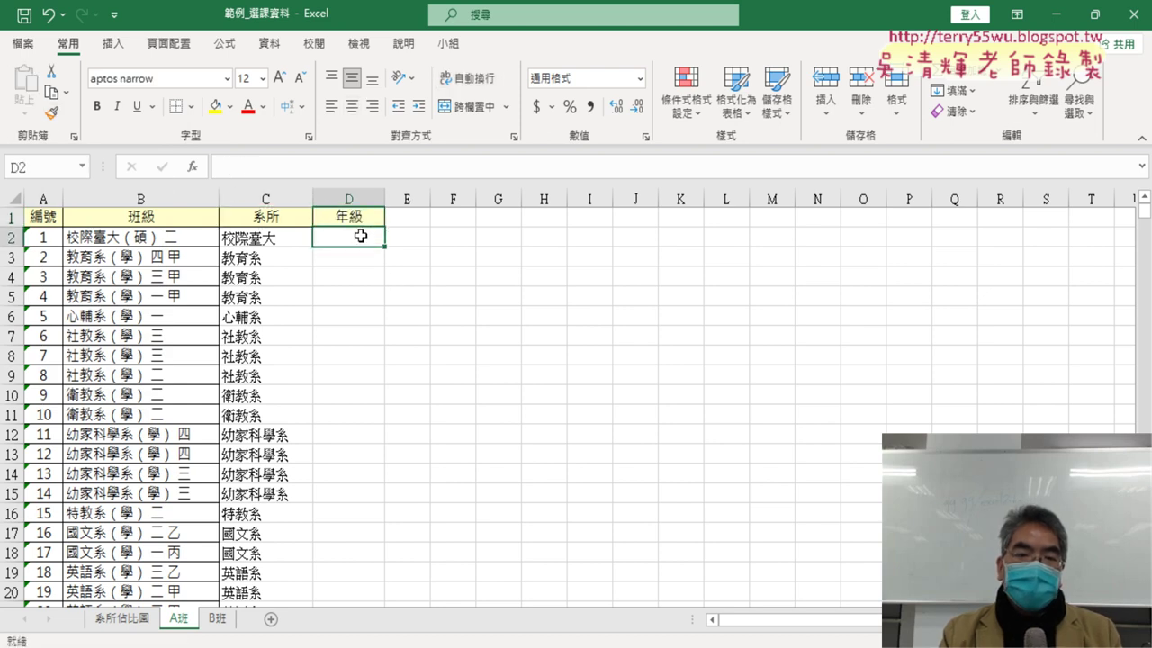
click(174, 237)
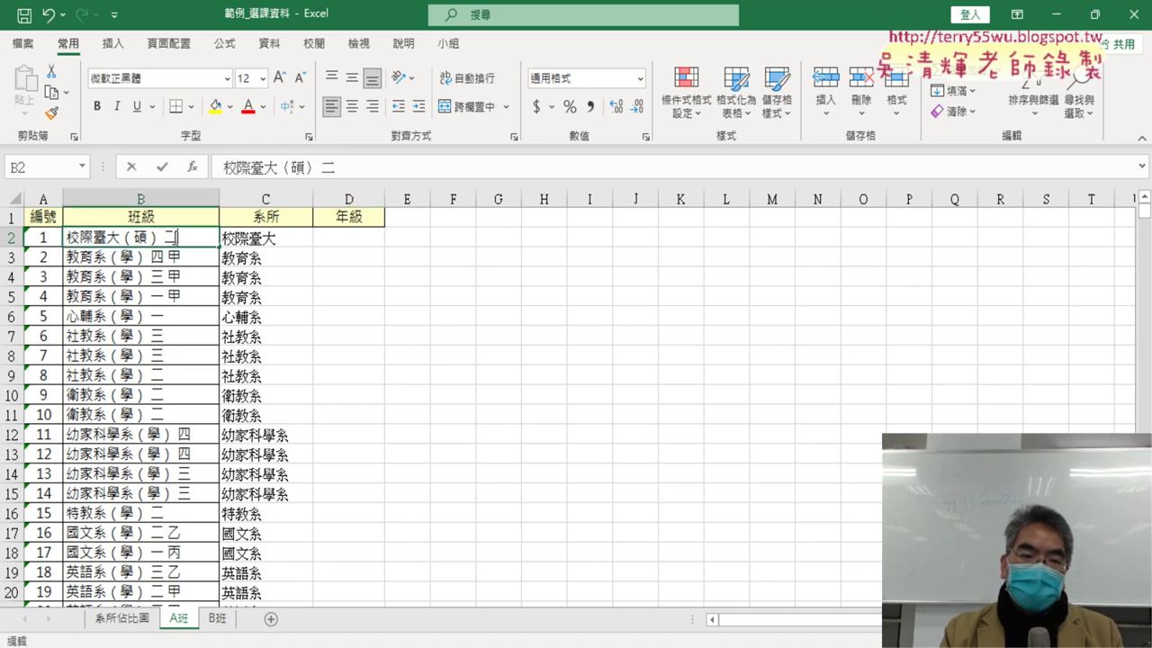
double_click(176, 237)
double_click(178, 235)
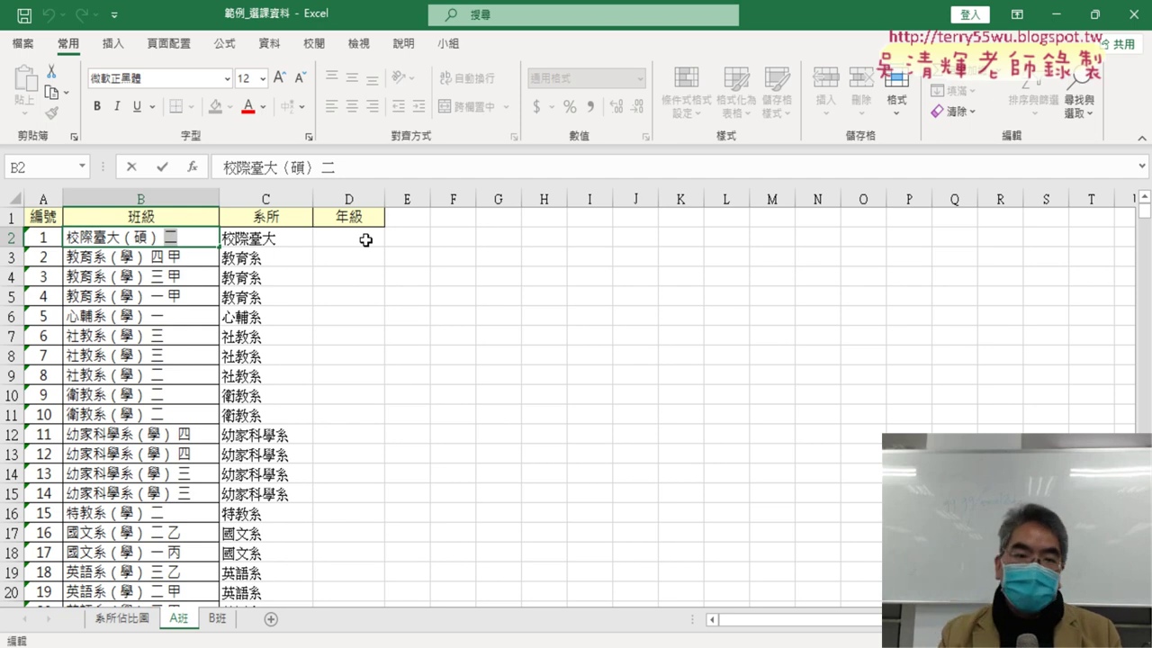
click(134, 168)
click(250, 232)
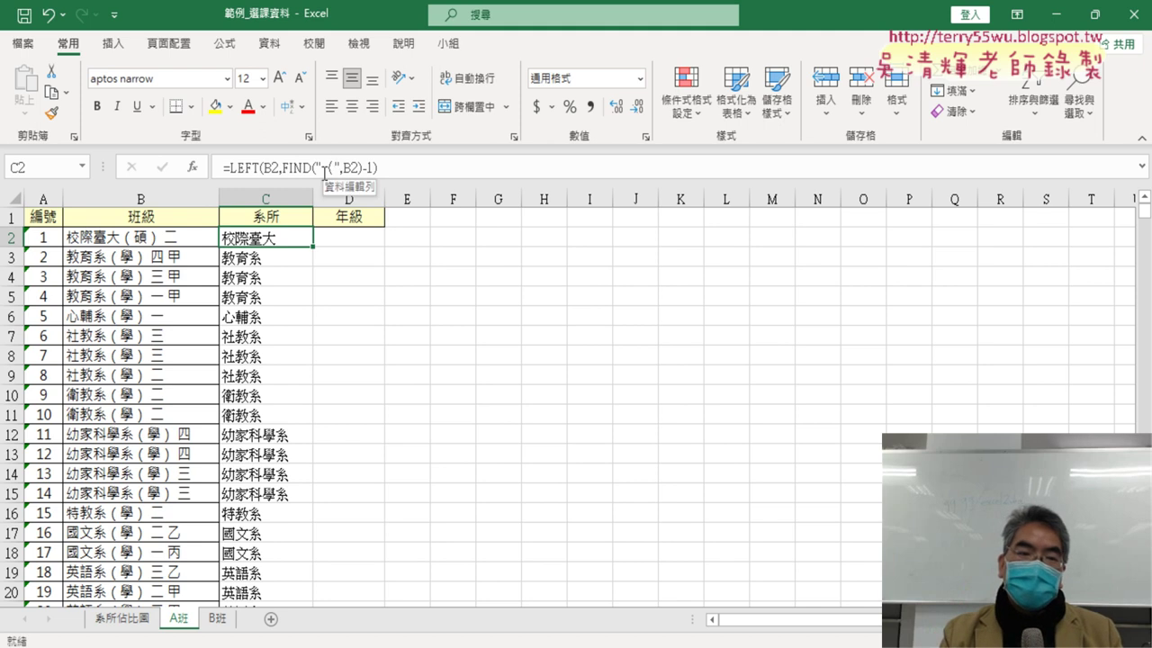
Step: Copy the full-width closing parenthesis ） from the class text in B2
click(168, 236)
double_click(168, 236)
drag(178, 236, 160, 237)
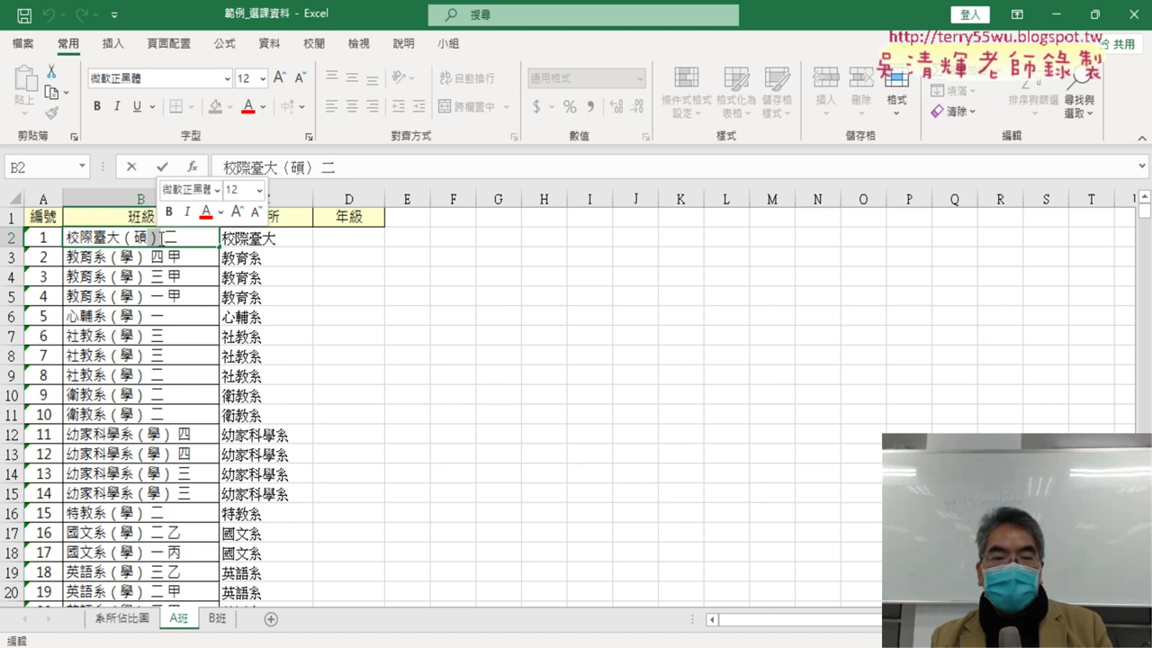
right_click(152, 237)
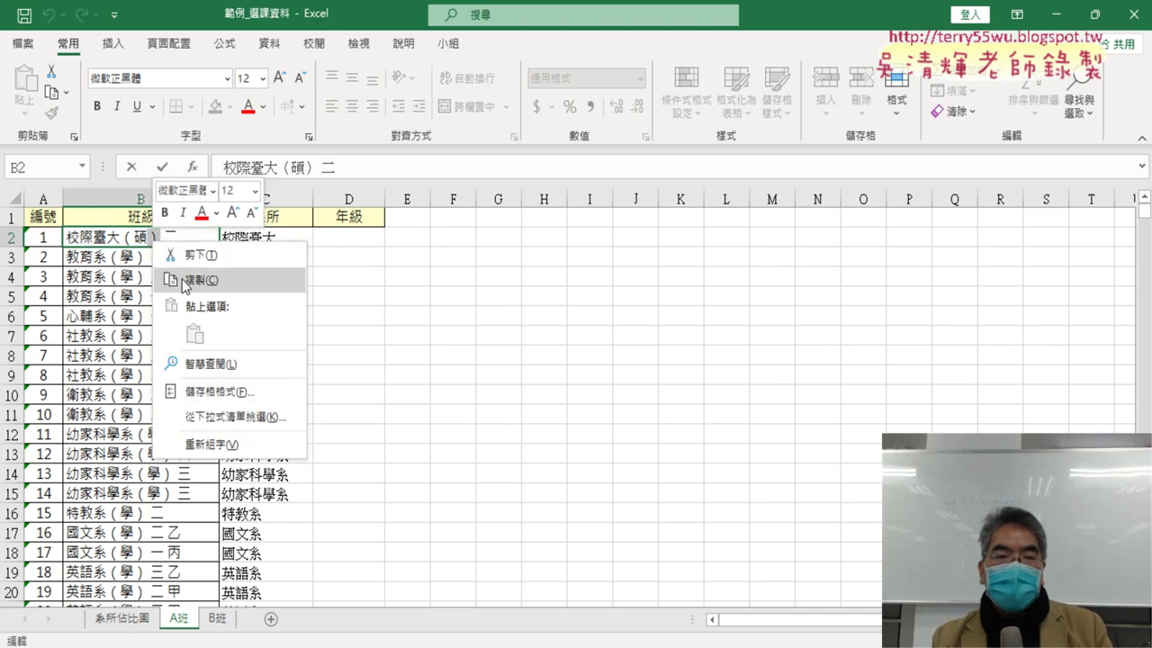
click(182, 279)
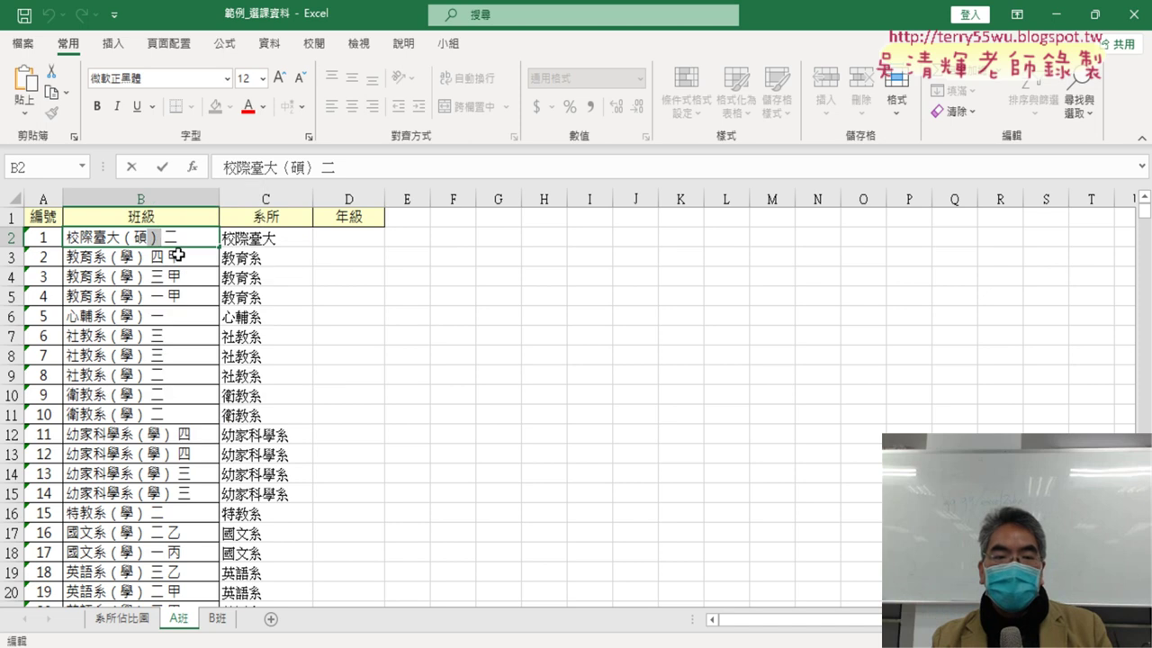
Step: Insert the FIND text function in D2
click(358, 241)
click(192, 166)
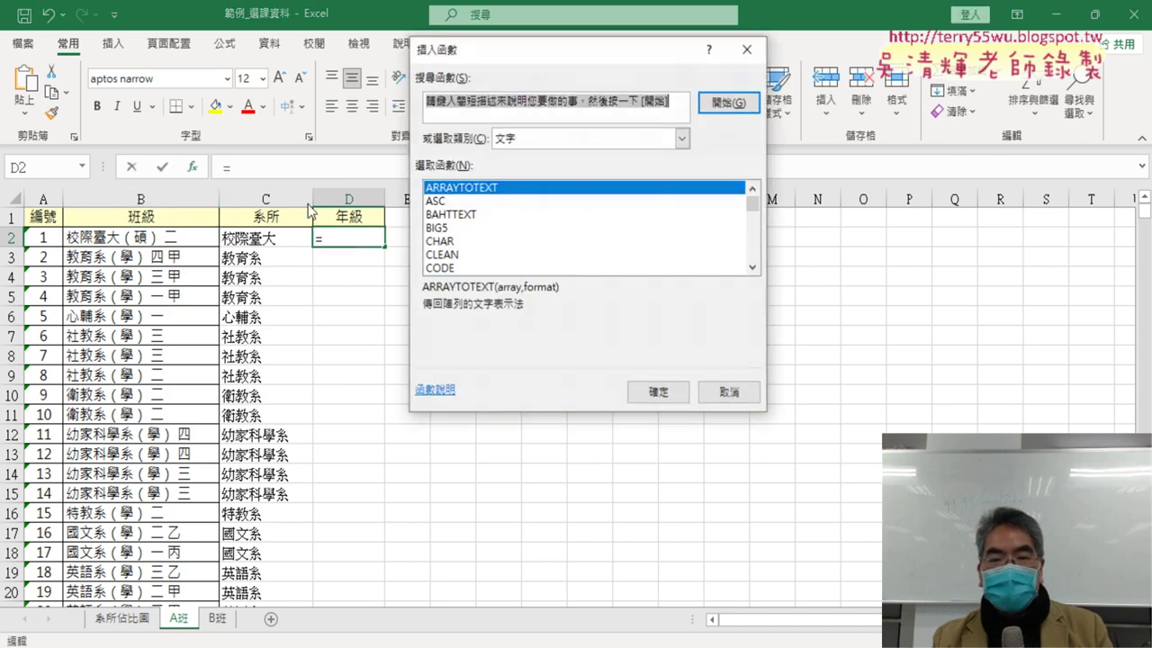
click(752, 268)
click(752, 267)
click(752, 268)
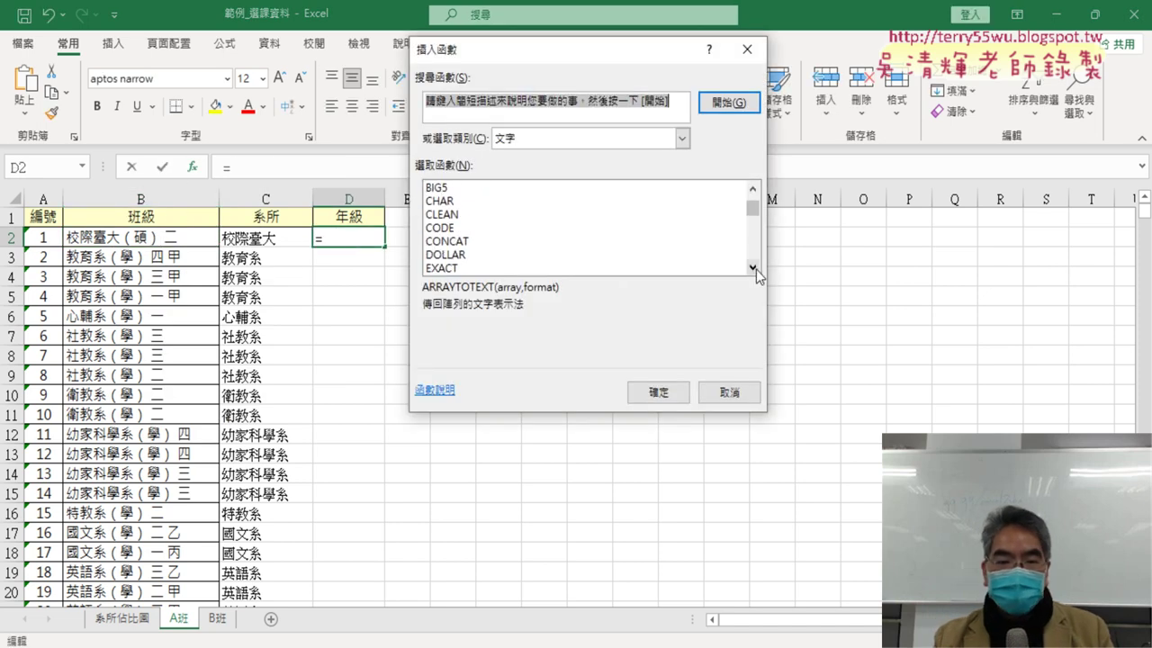
click(753, 267)
click(752, 267)
click(752, 268)
double_click(493, 241)
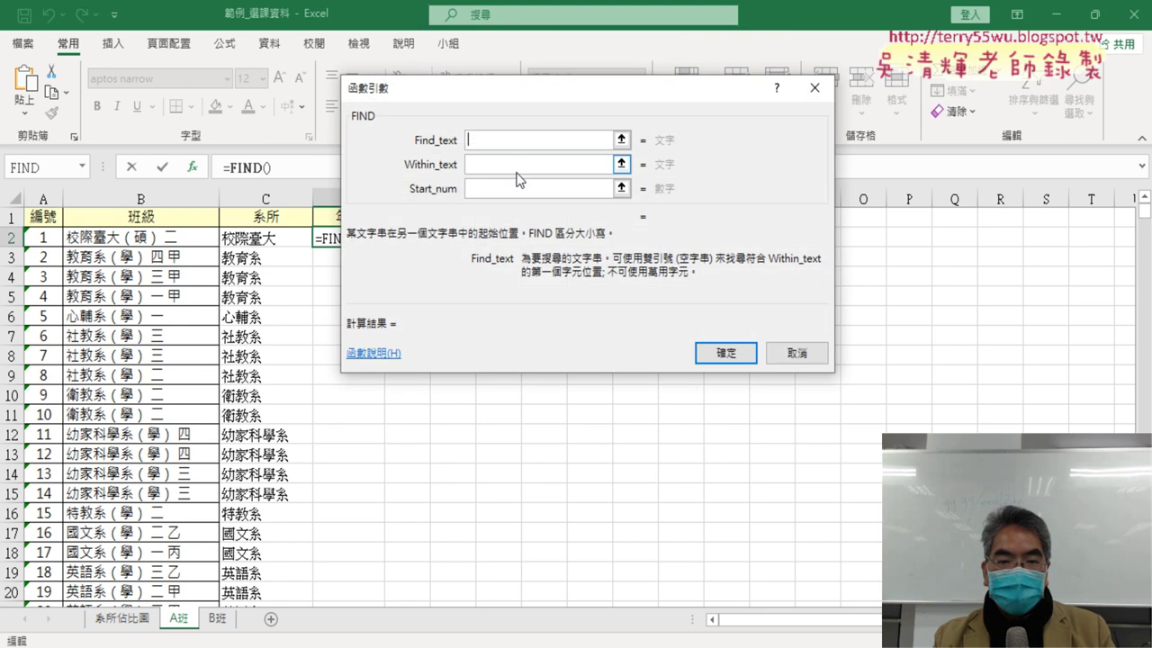
Step: Set FIND's Find_text to the copied ） and its Within_text to B2, and accept the formula
text())
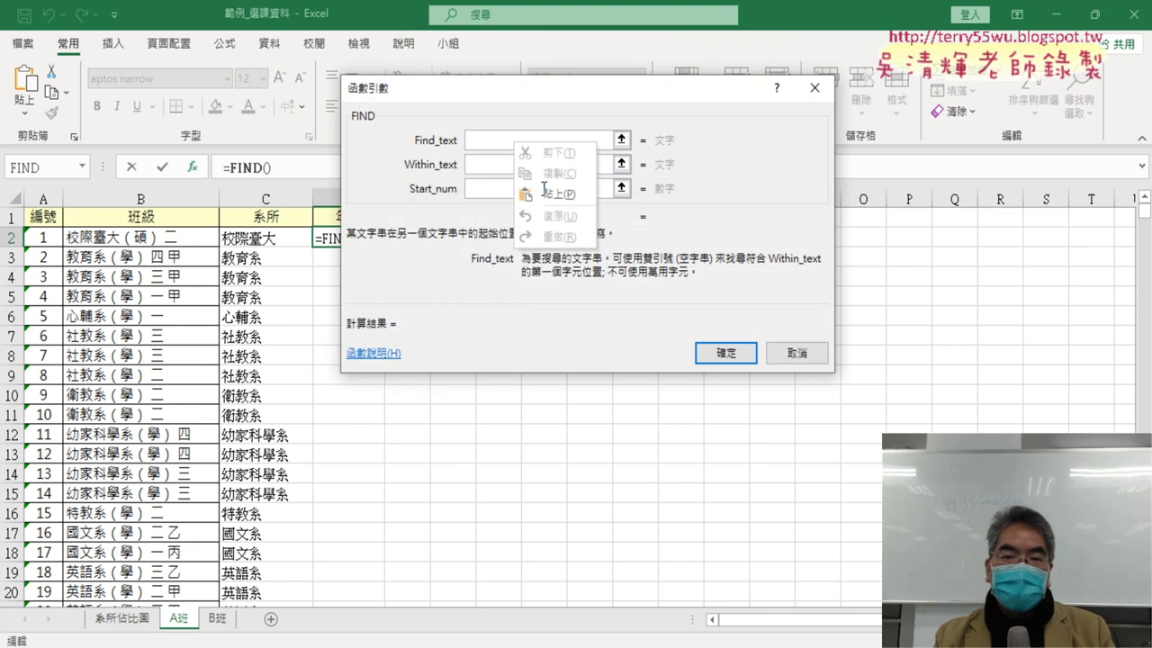
click(529, 189)
click(480, 164)
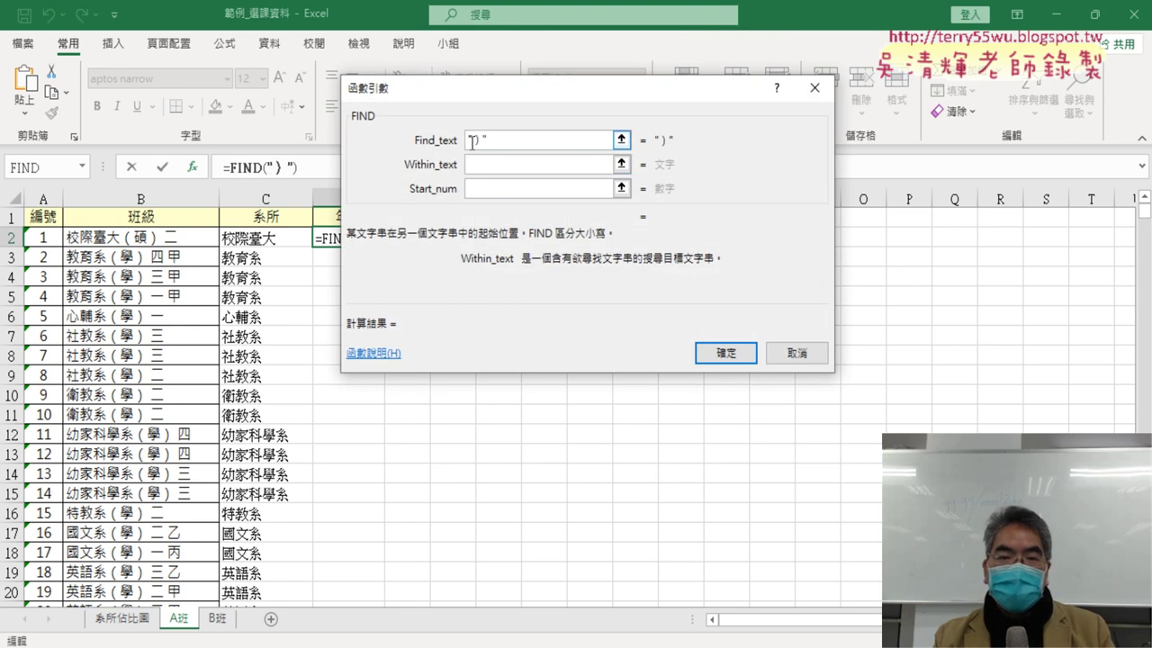
click(171, 237)
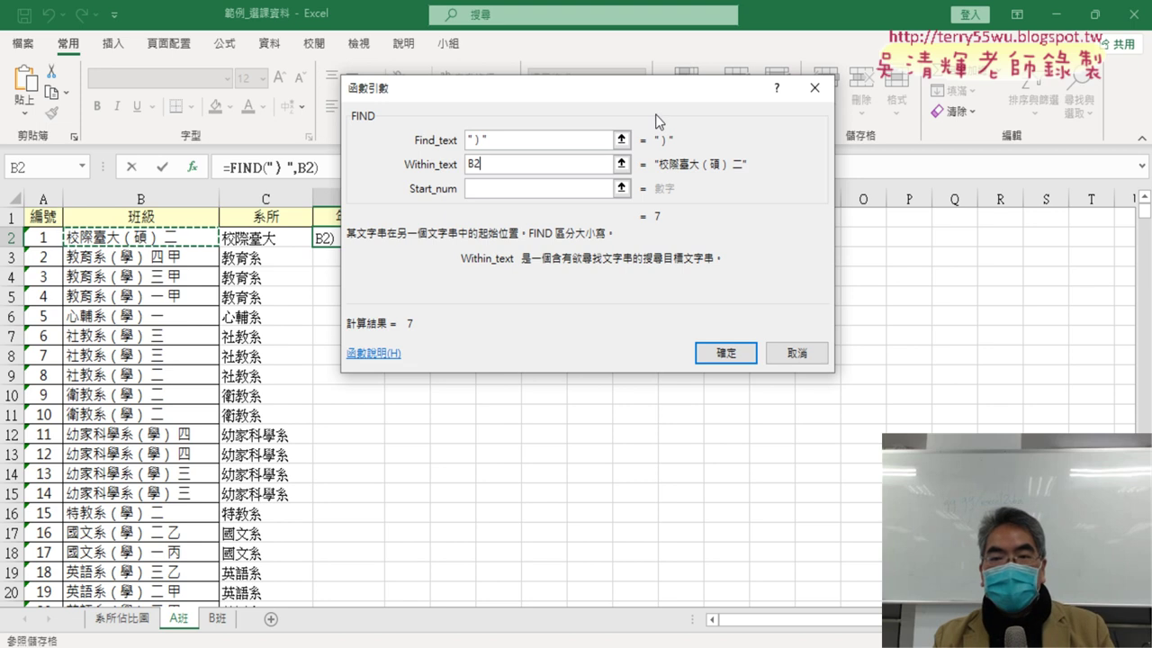
drag(681, 89, 779, 81)
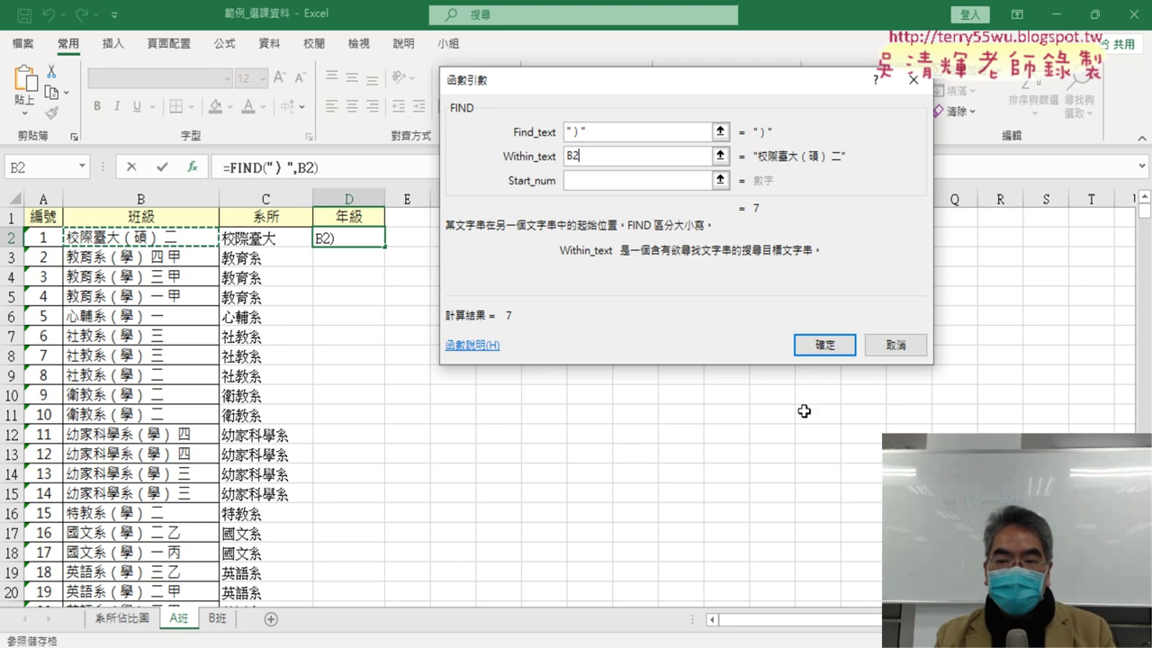
click(824, 345)
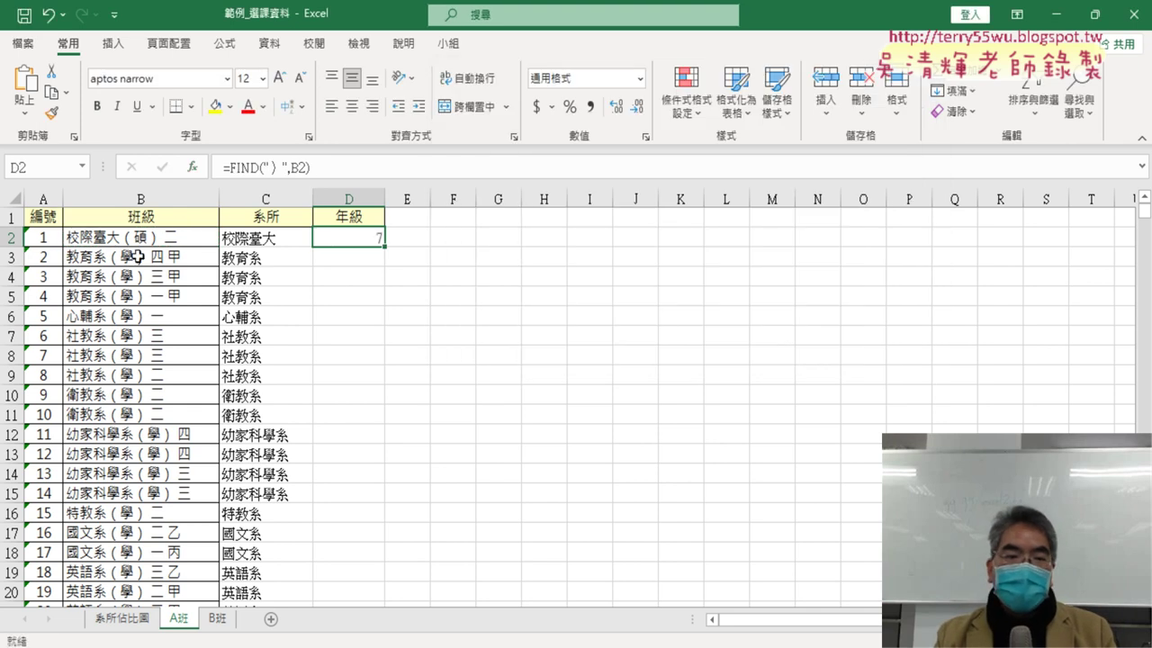
Step: Append +1 to the FIND formula in D2 and fill it down the 年級 column
click(330, 169)
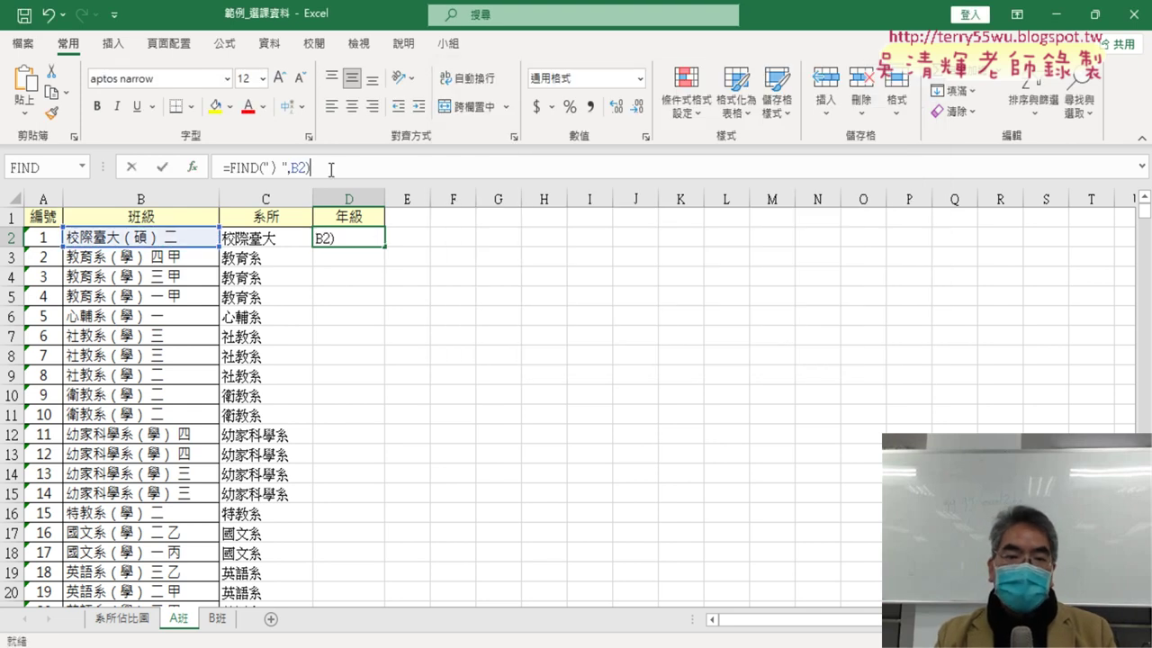
text(+)
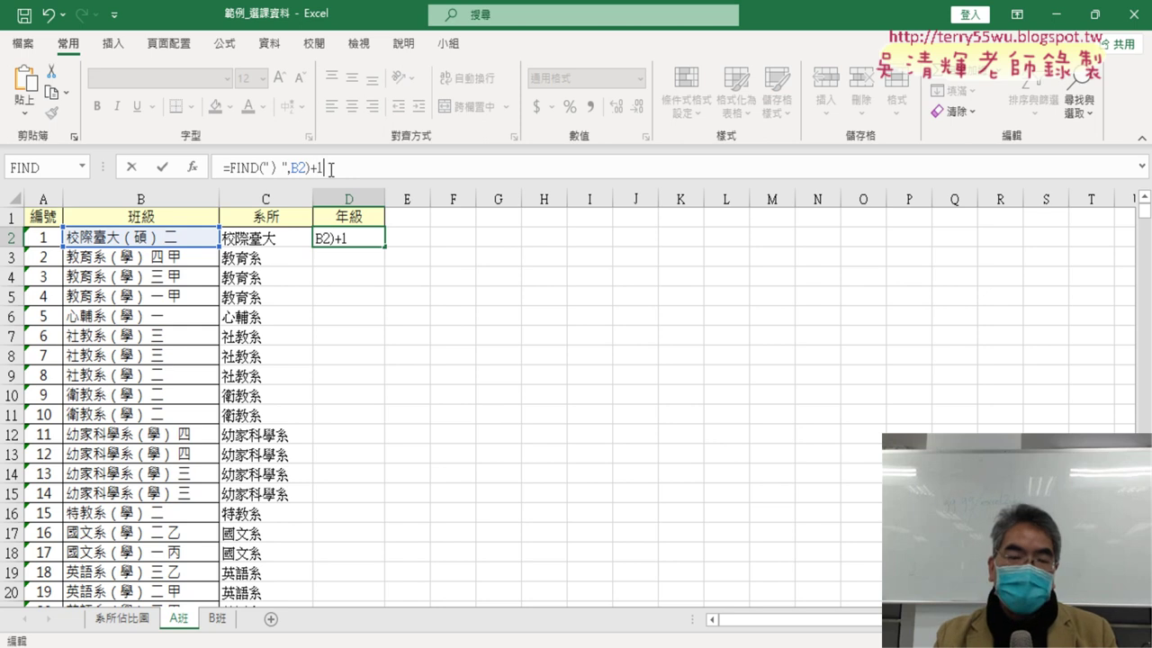
text(1)
click(163, 168)
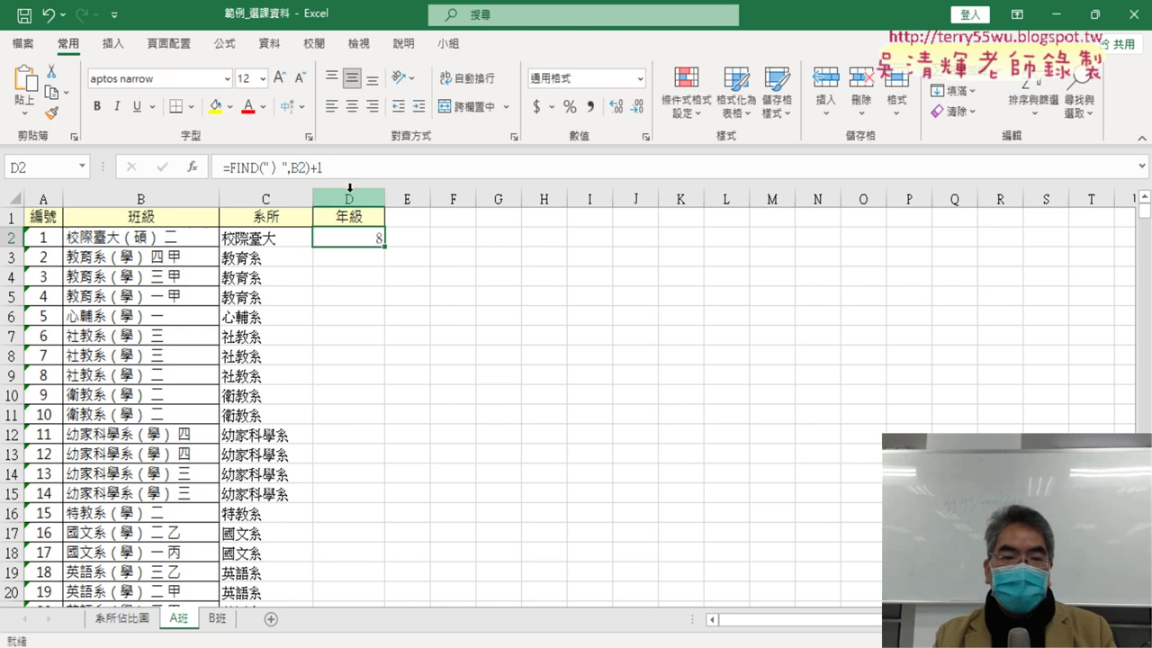
double_click(386, 250)
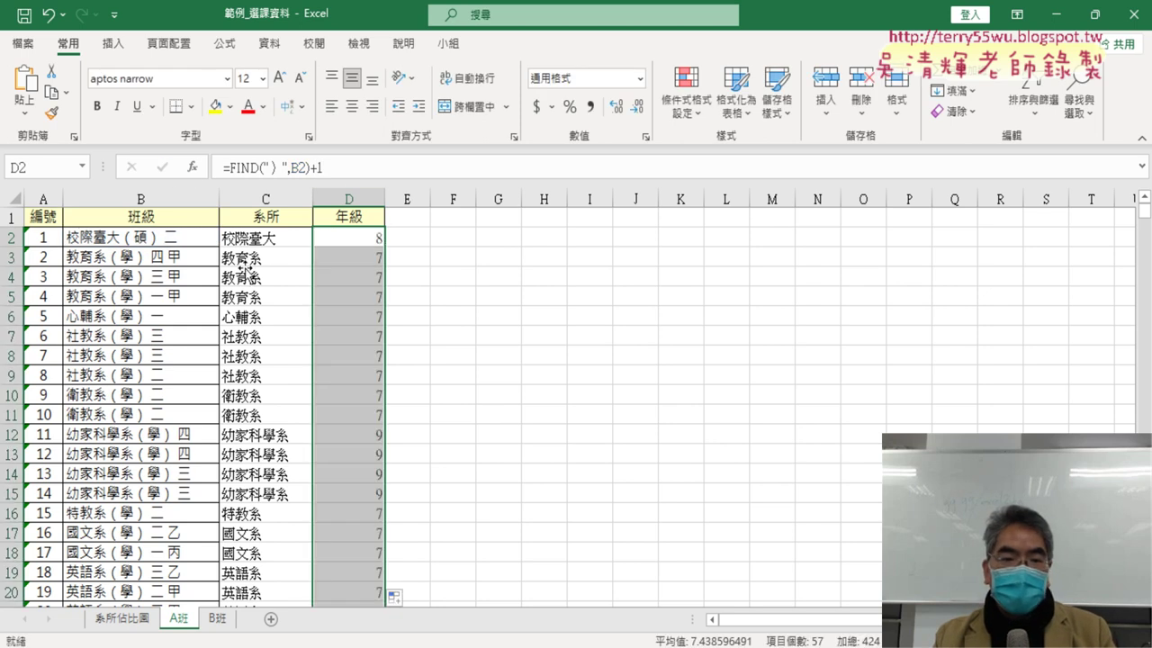
Step: Compare the position formulas in D2, D3 and D12 with their class texts, and inspect the trailing section character in B3
click(373, 235)
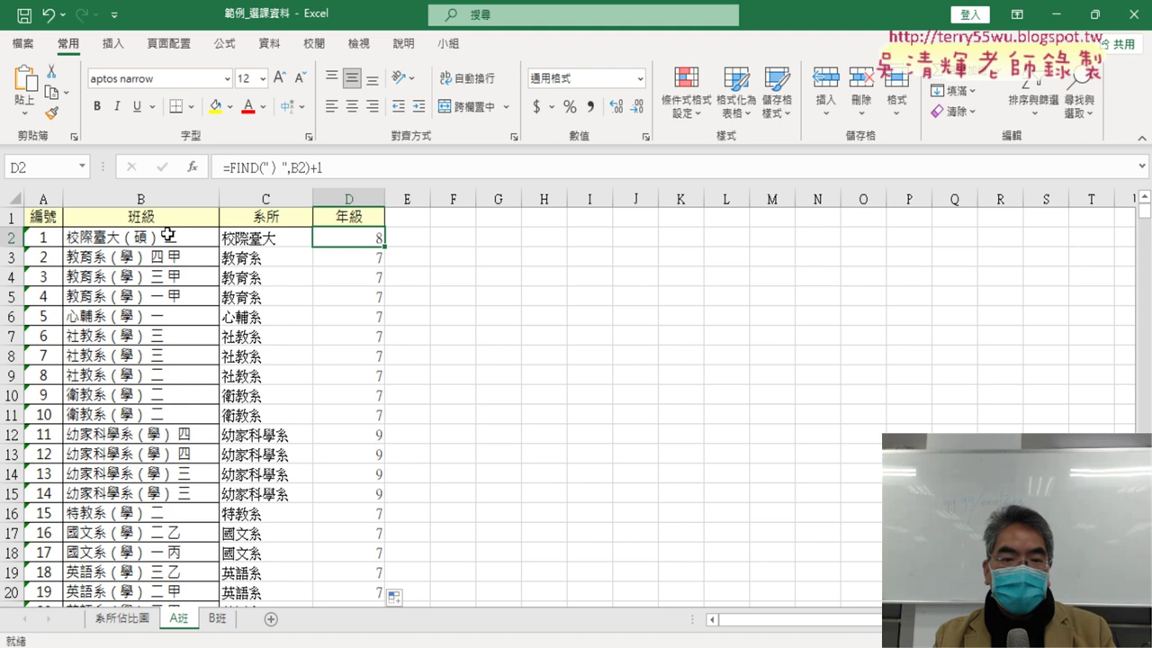
click(377, 259)
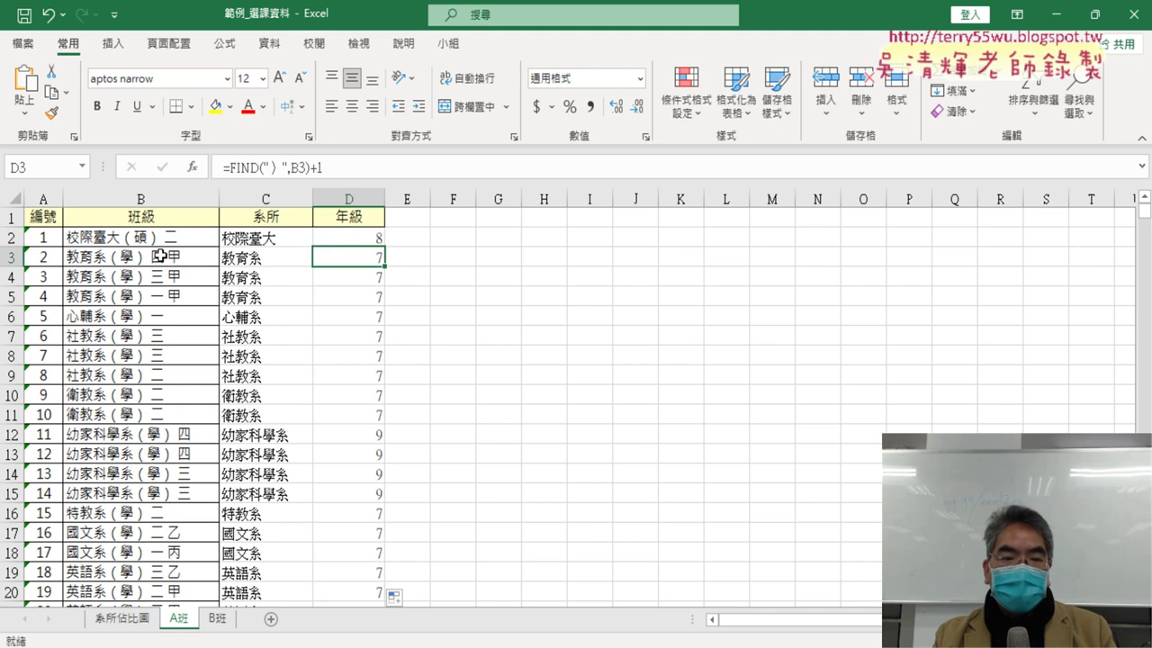
scroll(351, 325, down, 3)
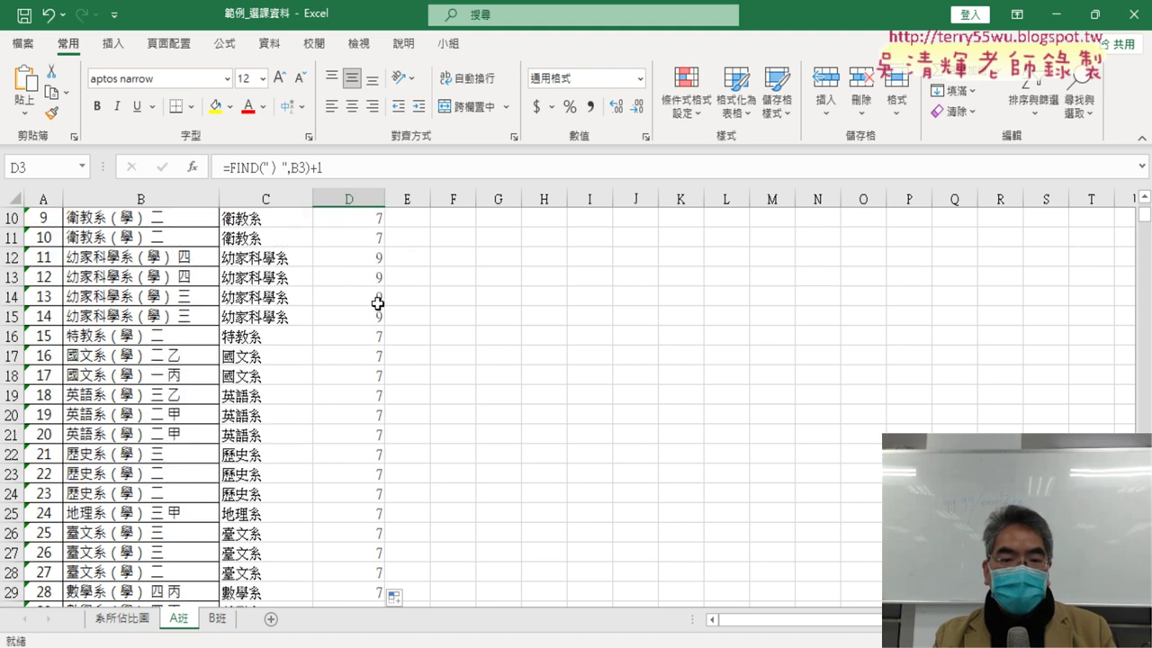
click(374, 261)
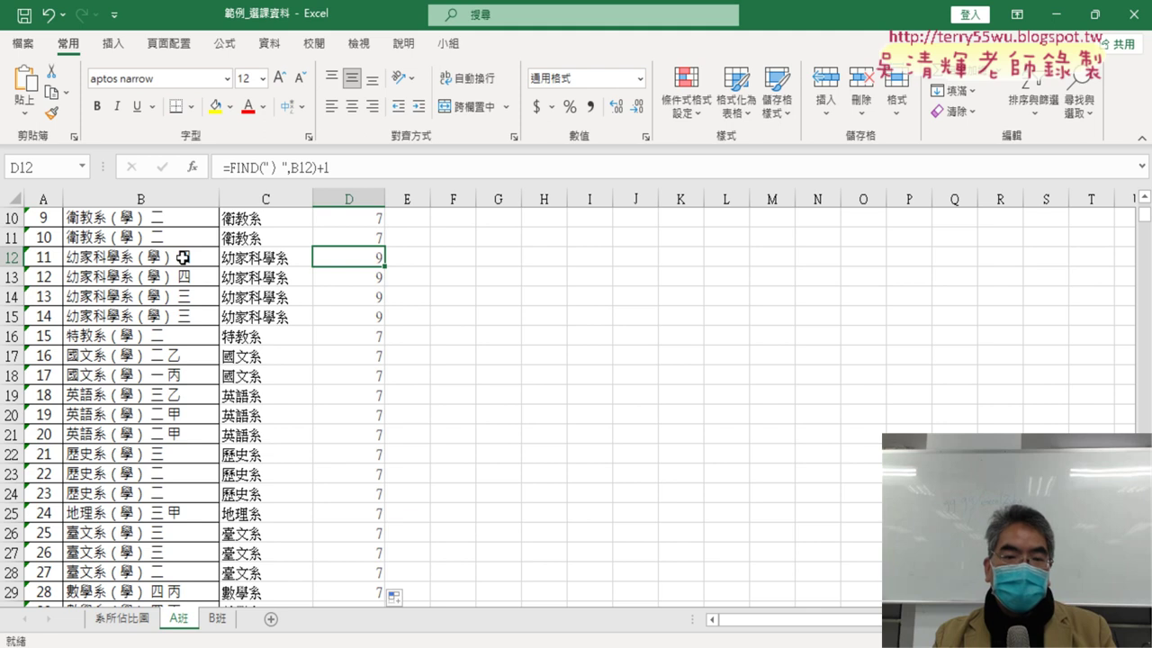
scroll(450, 336, up, 3)
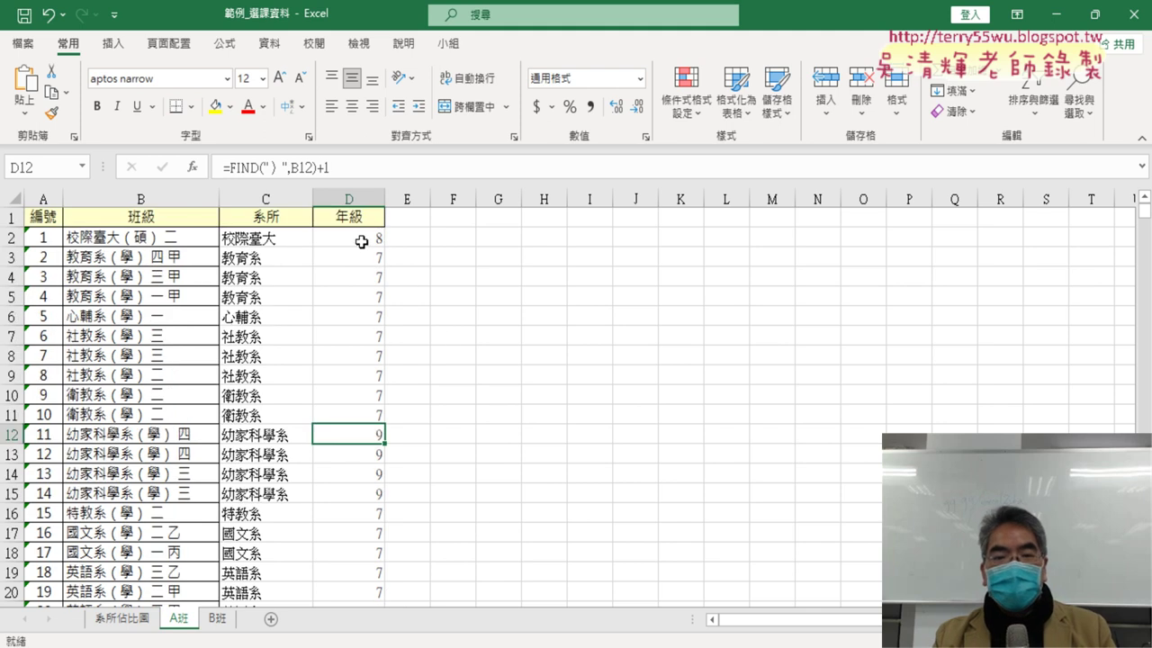
click(360, 241)
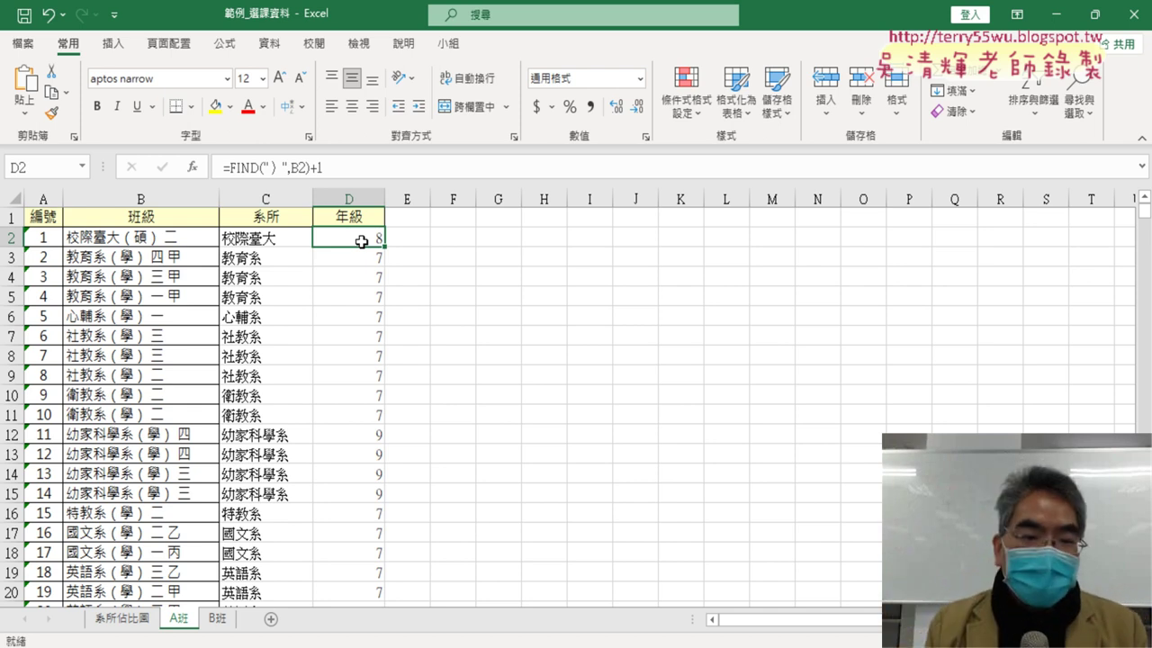
double_click(175, 257)
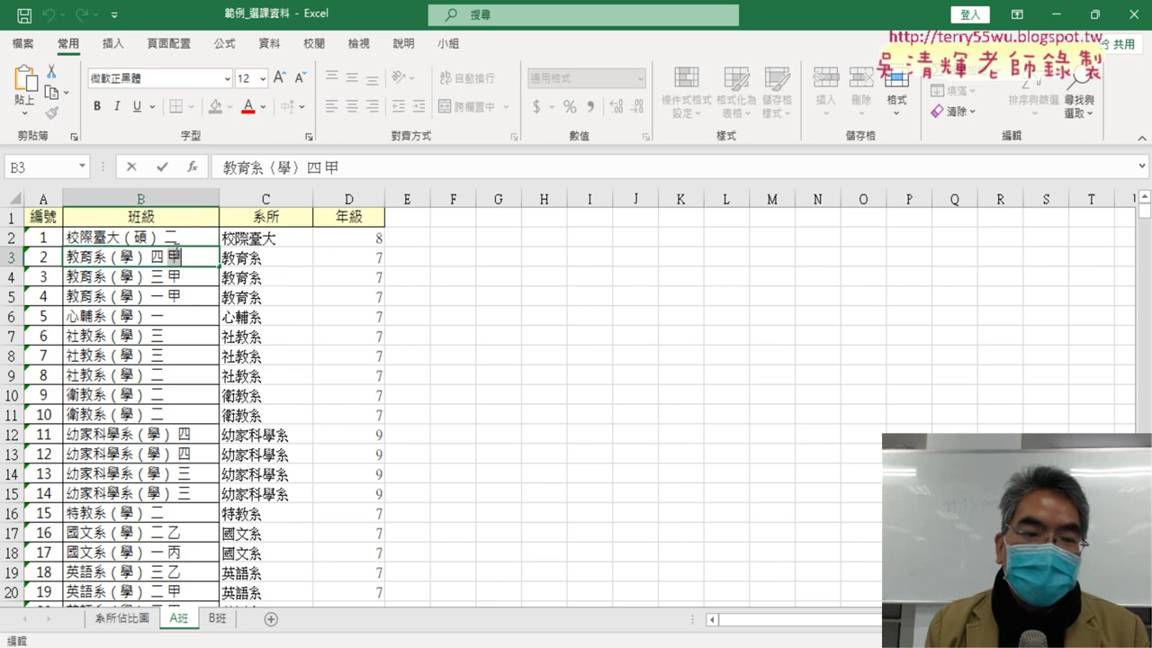
drag(169, 257, 180, 256)
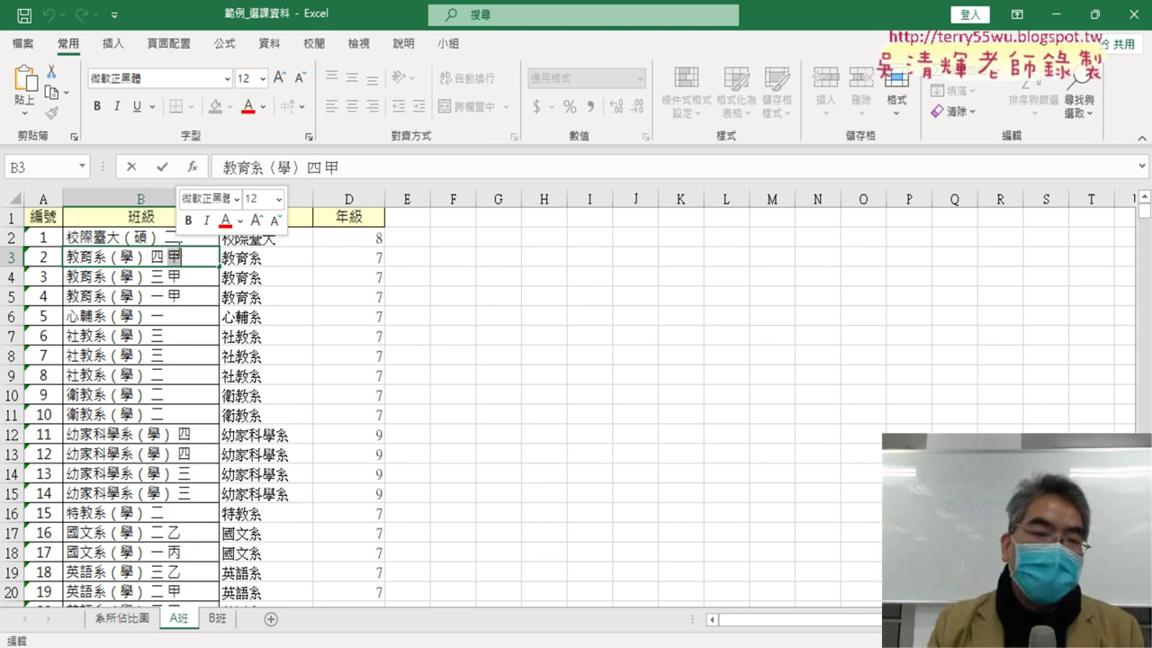
click(133, 166)
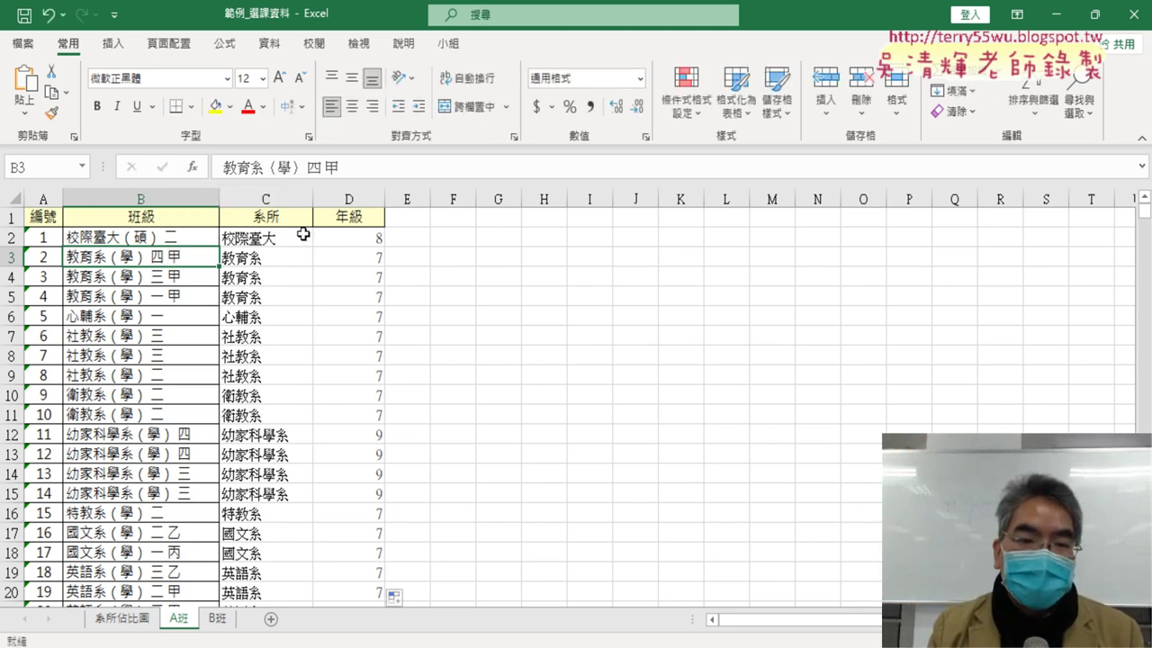
Step: Cut the expression FIND("）",B2)+1 out of the D2 formula, leaving only the equals sign
click(341, 238)
drag(230, 168, 314, 170)
click(363, 183)
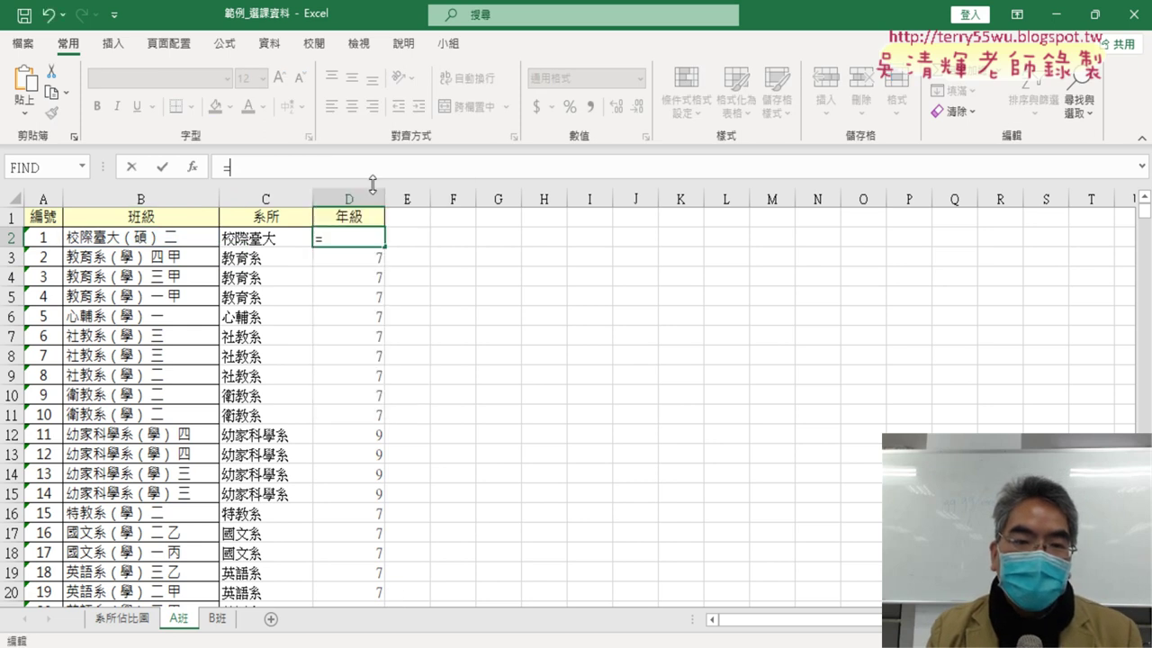
Step: Insert the MID text function in D2
click(193, 170)
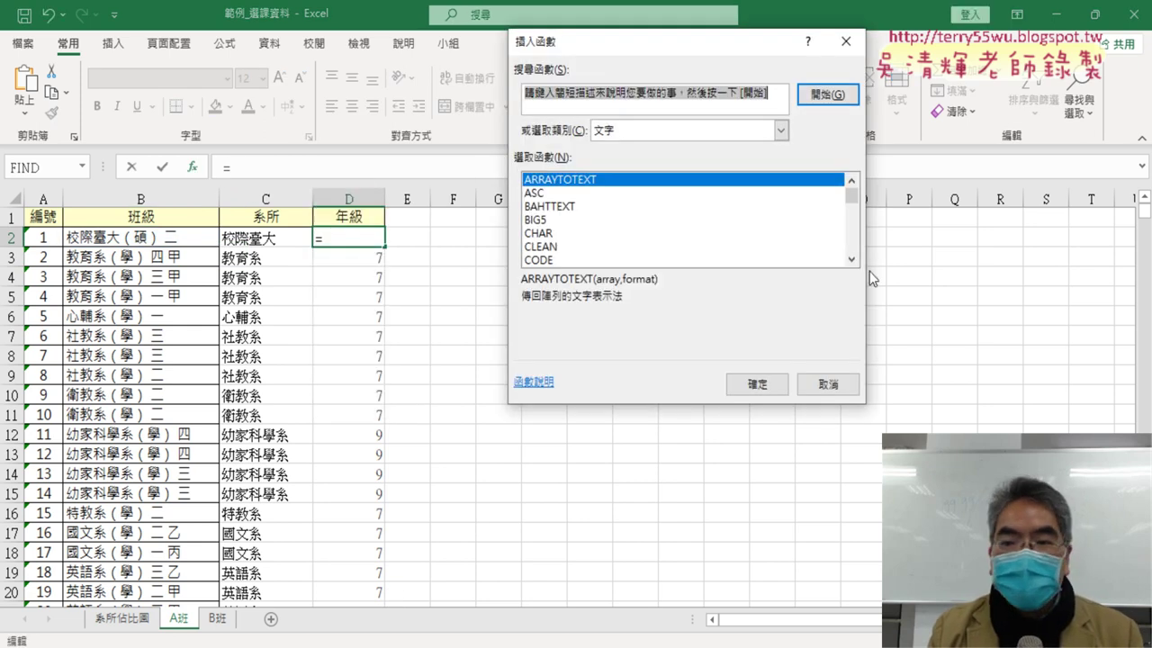
click(850, 260)
click(850, 259)
click(851, 259)
click(851, 259)
click(850, 259)
click(850, 259)
click(850, 259)
click(850, 259)
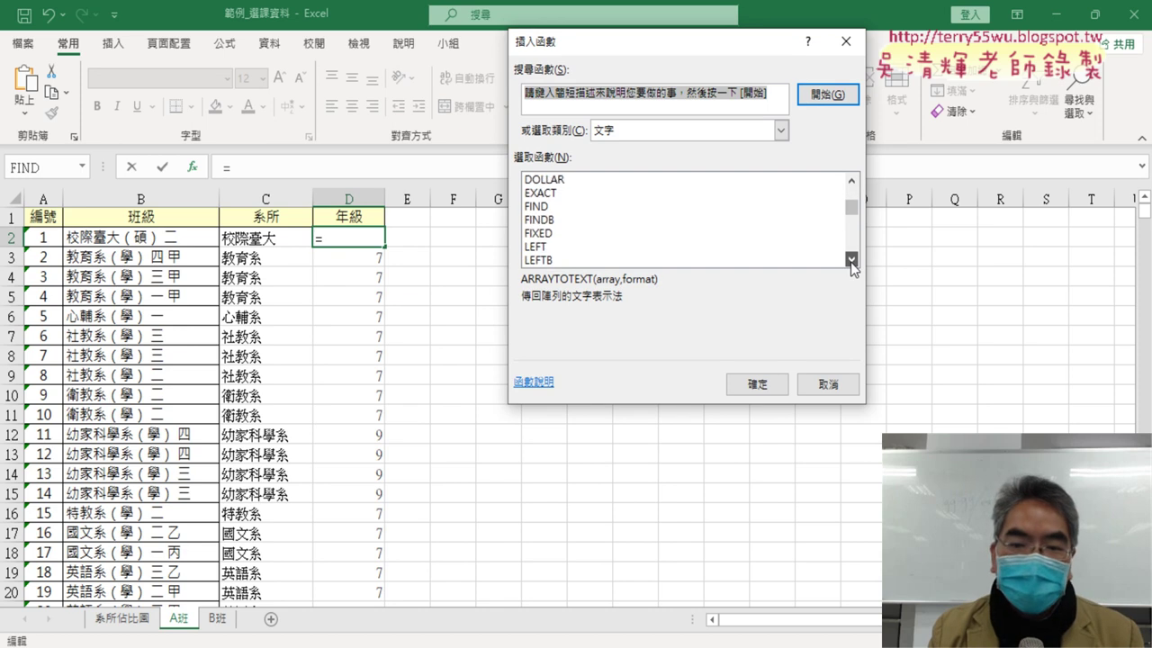
click(850, 259)
click(850, 259)
click(850, 260)
click(850, 259)
click(850, 259)
click(850, 259)
click(851, 259)
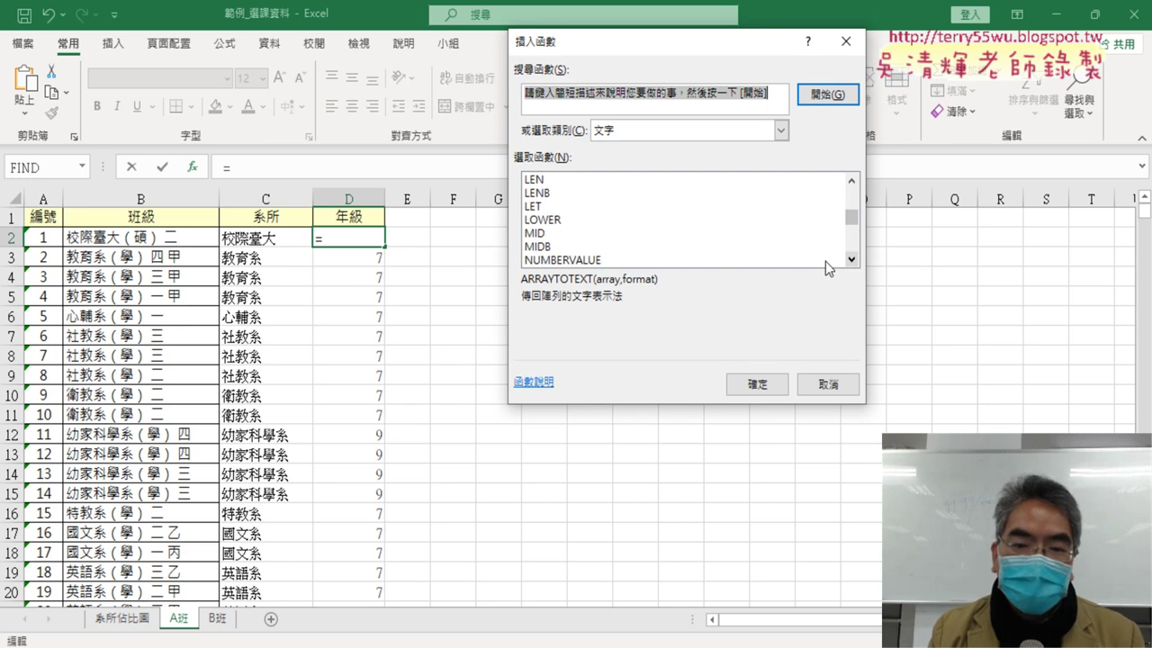
click(543, 235)
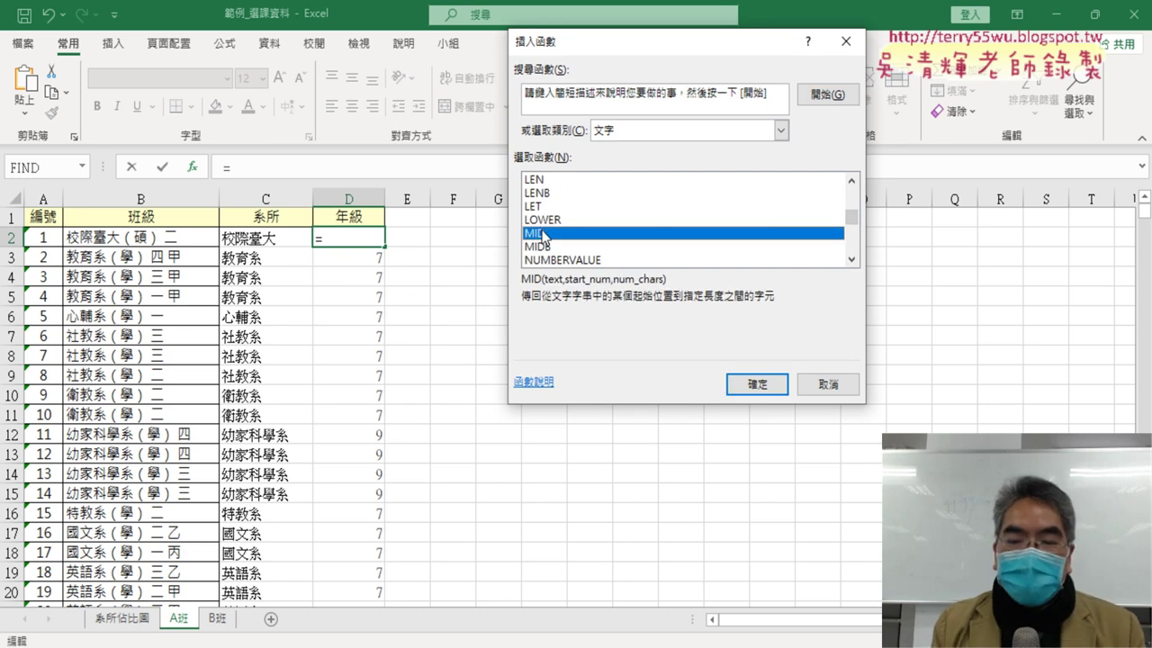
click(763, 386)
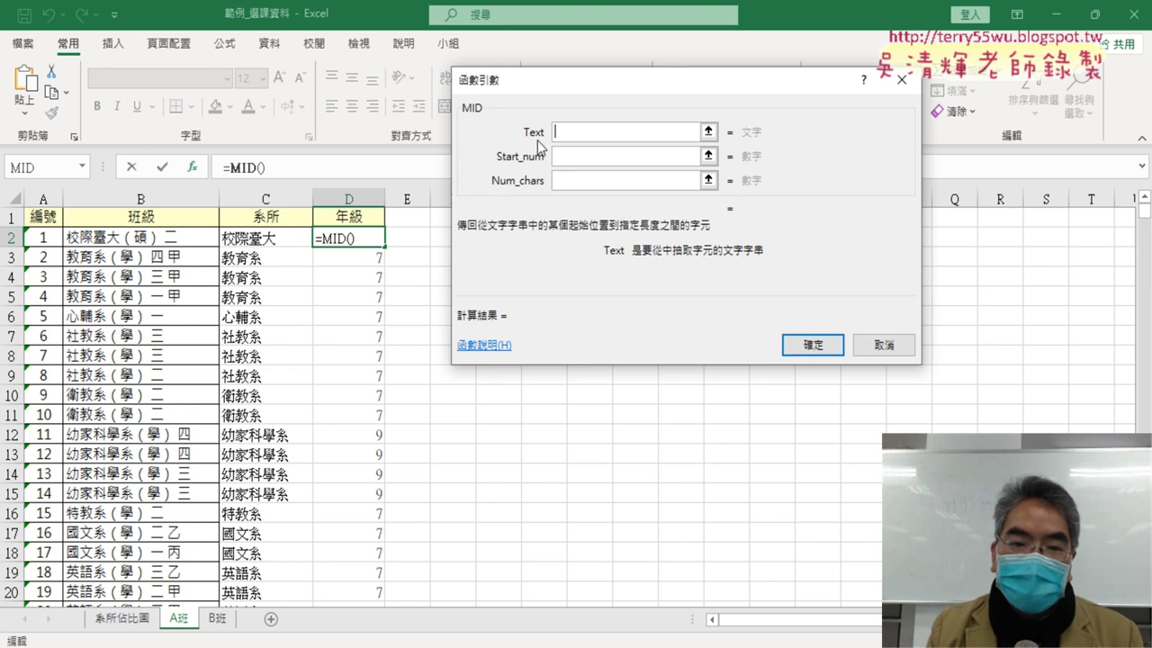
Step: Try MID with Text B2, the cut expression FIND("）",B2)+1 as Start_num and Num_chars 1, and discard the formula
click(114, 239)
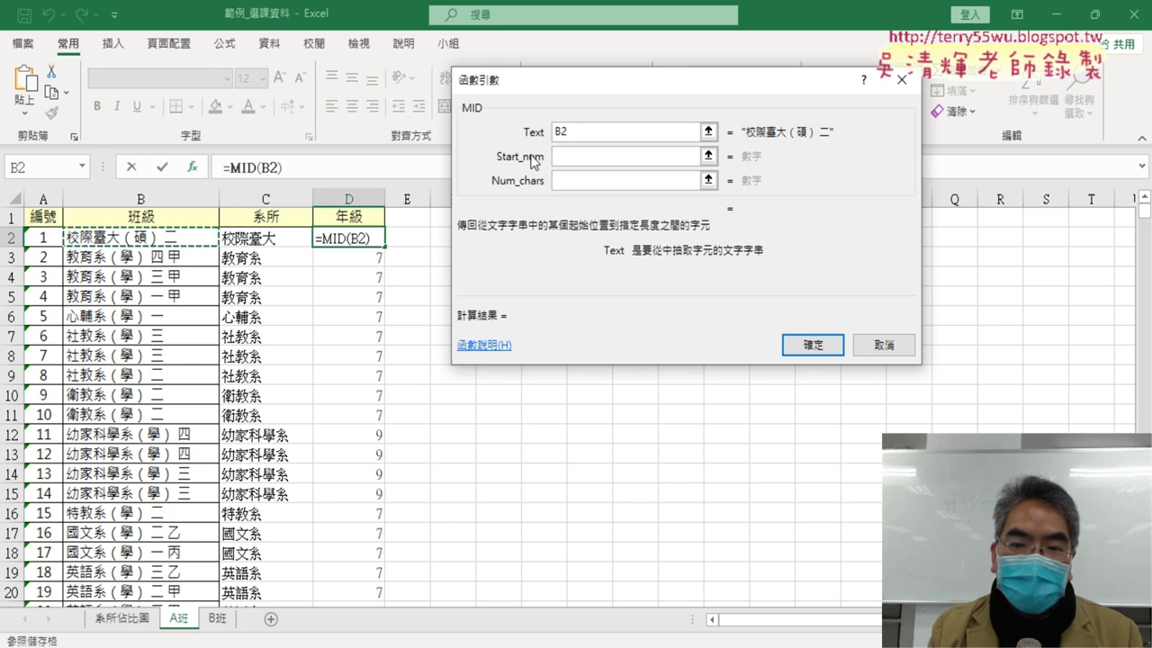
click(575, 155)
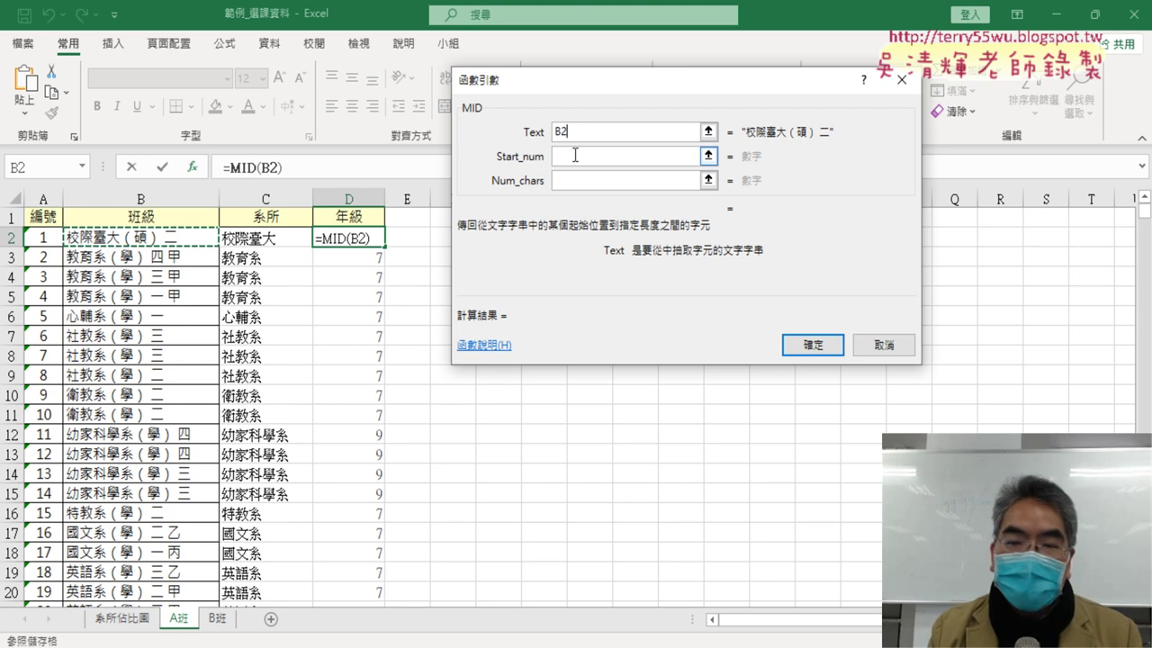
right_click(575, 155)
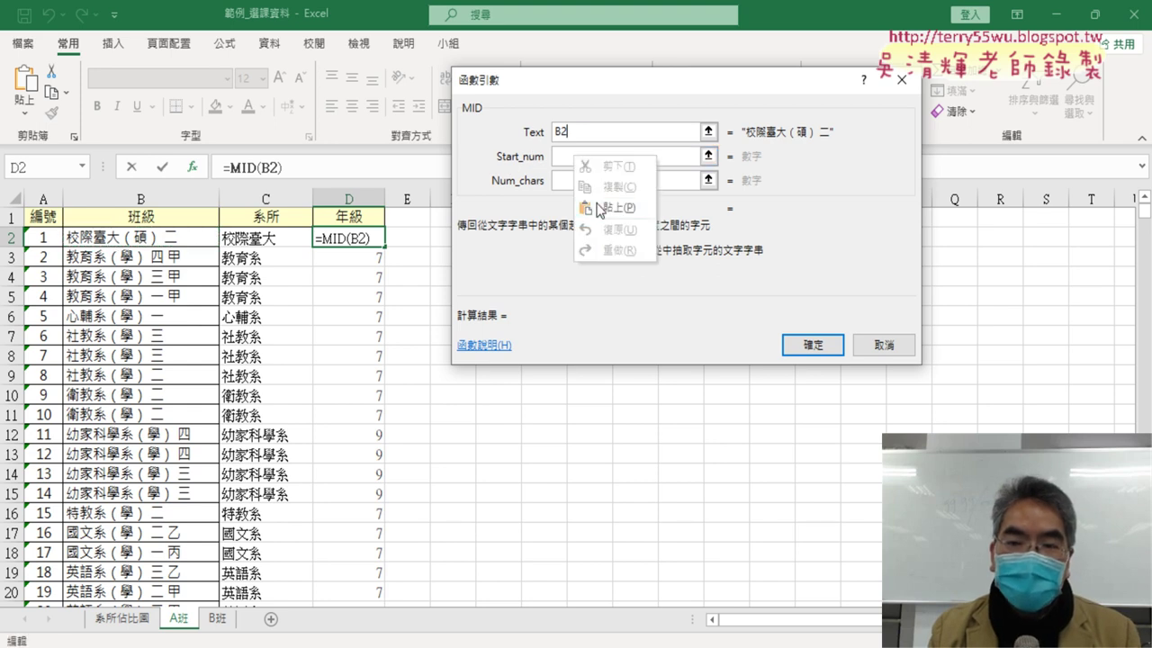
click(596, 208)
click(595, 164)
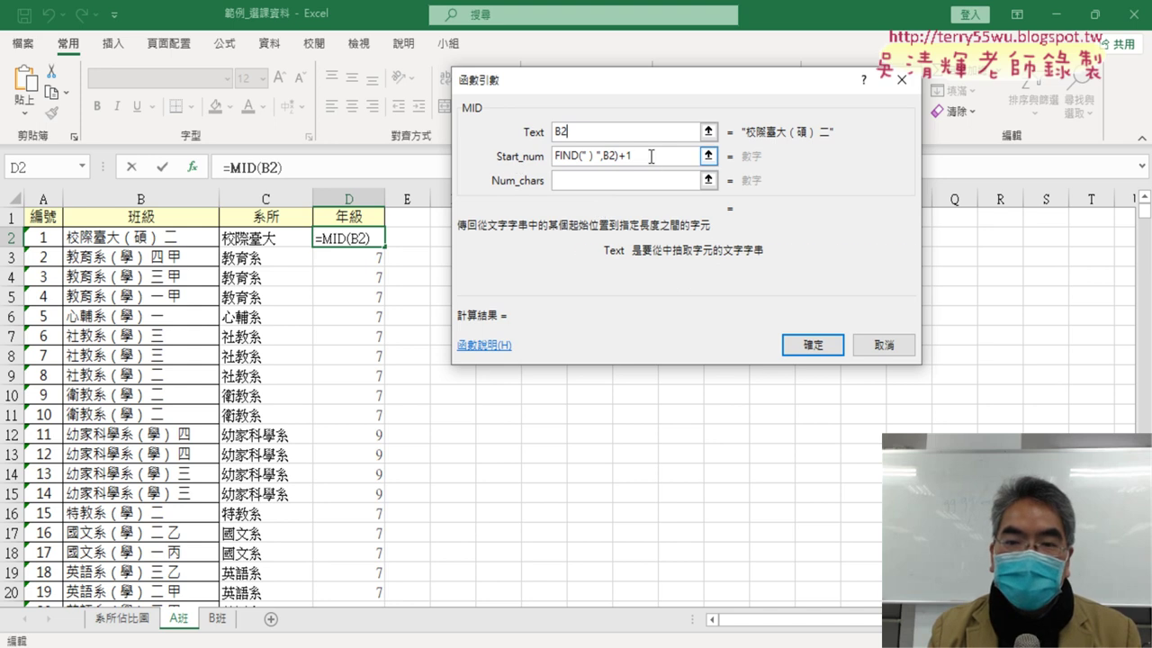
key(shift+Home)
click(693, 180)
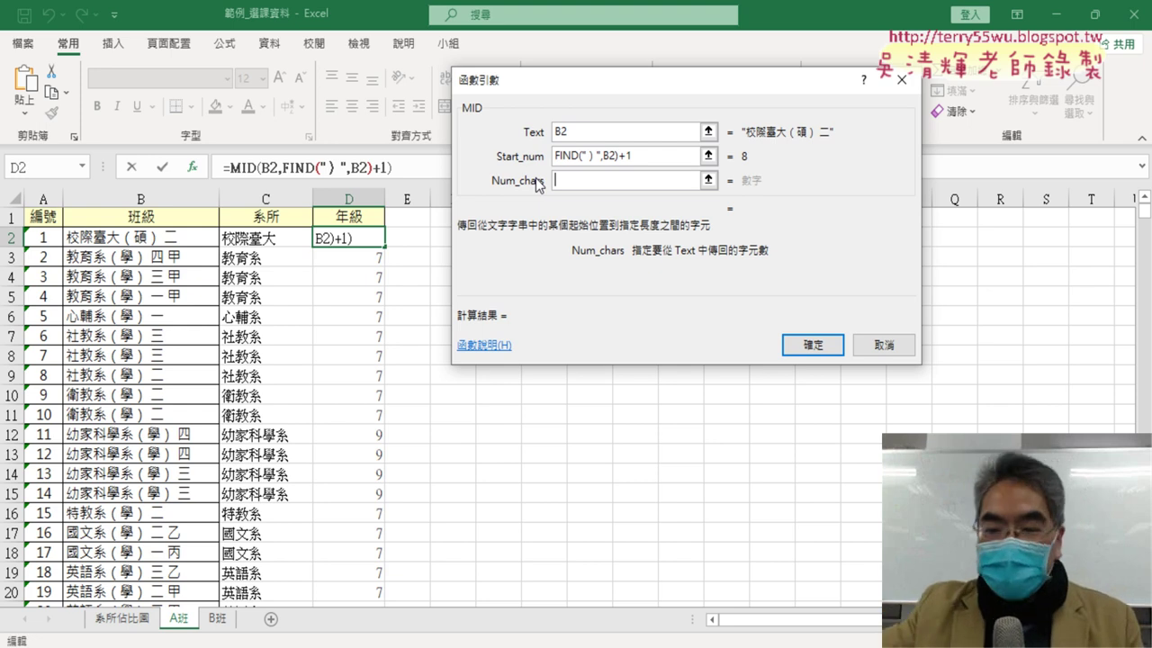
text(1)
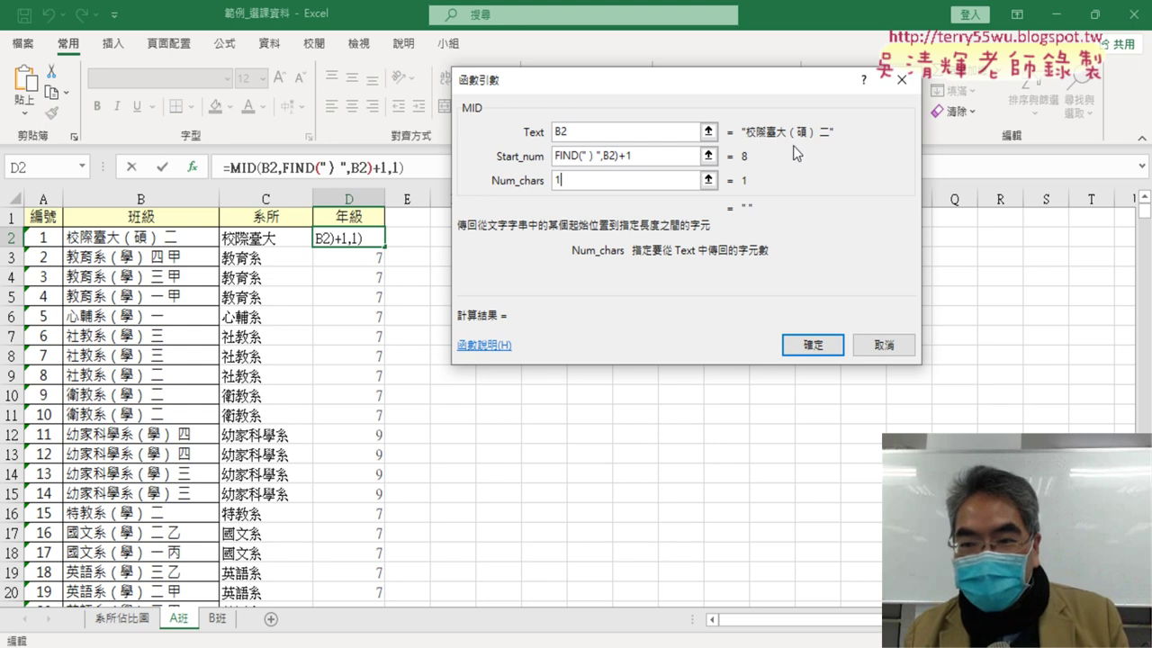
click(885, 344)
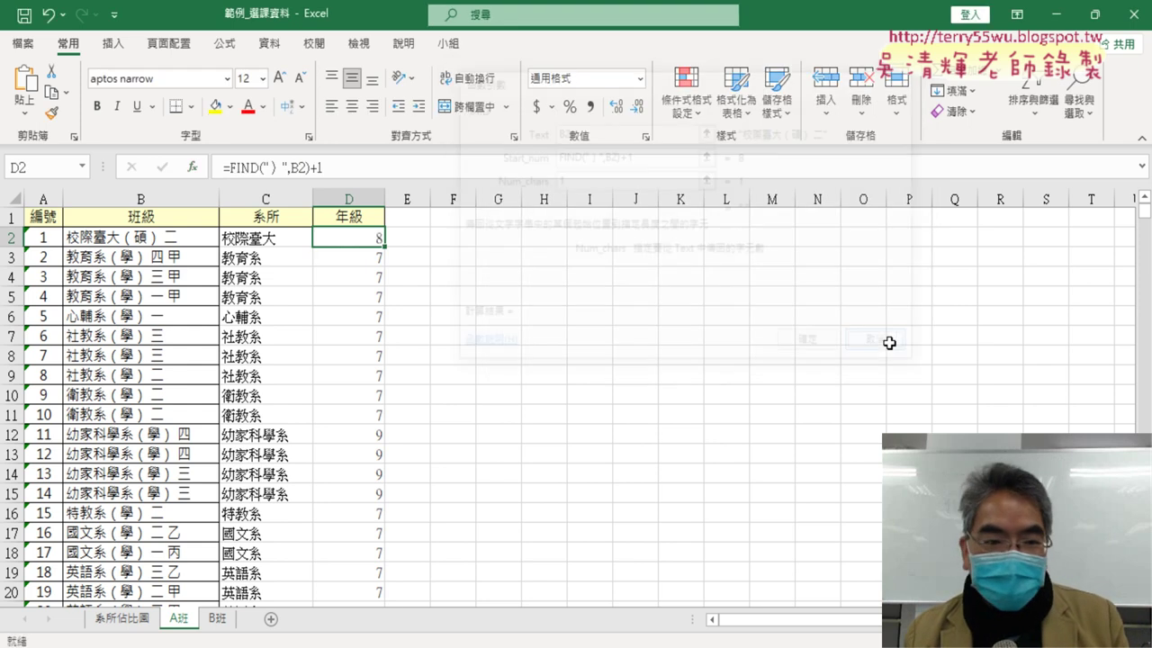
Step: Inspect the space after the closing bracket in B2, change D2 to =FIND("）",B2)+2, and fill it down the 年級 column
click(154, 237)
double_click(154, 238)
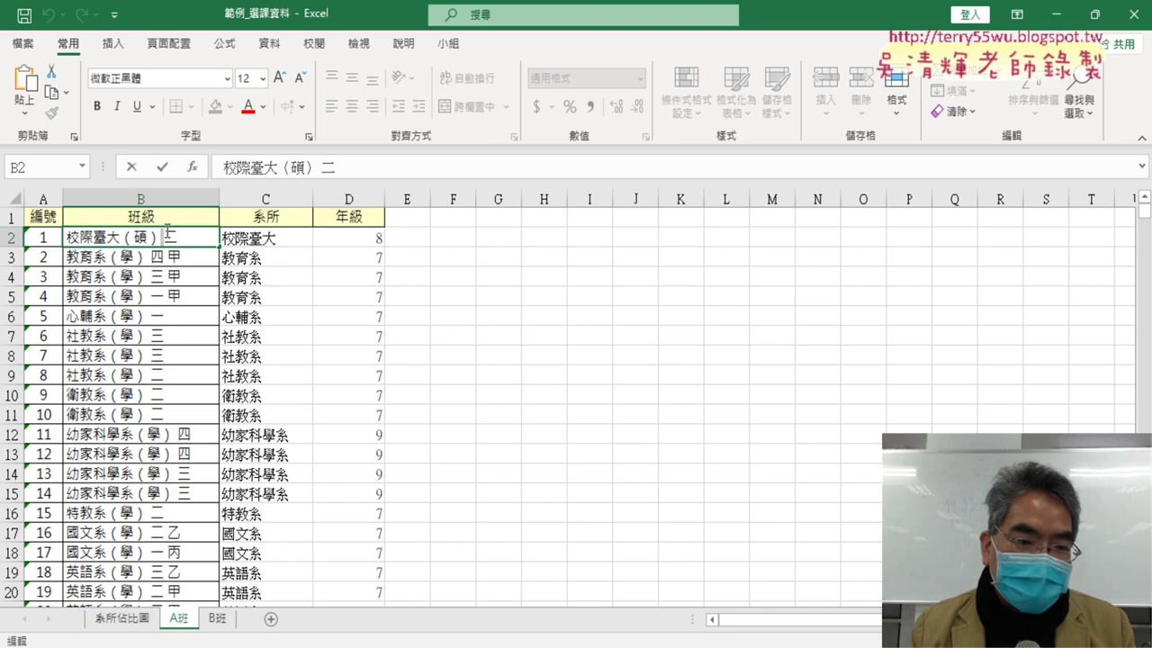
drag(163, 236, 225, 236)
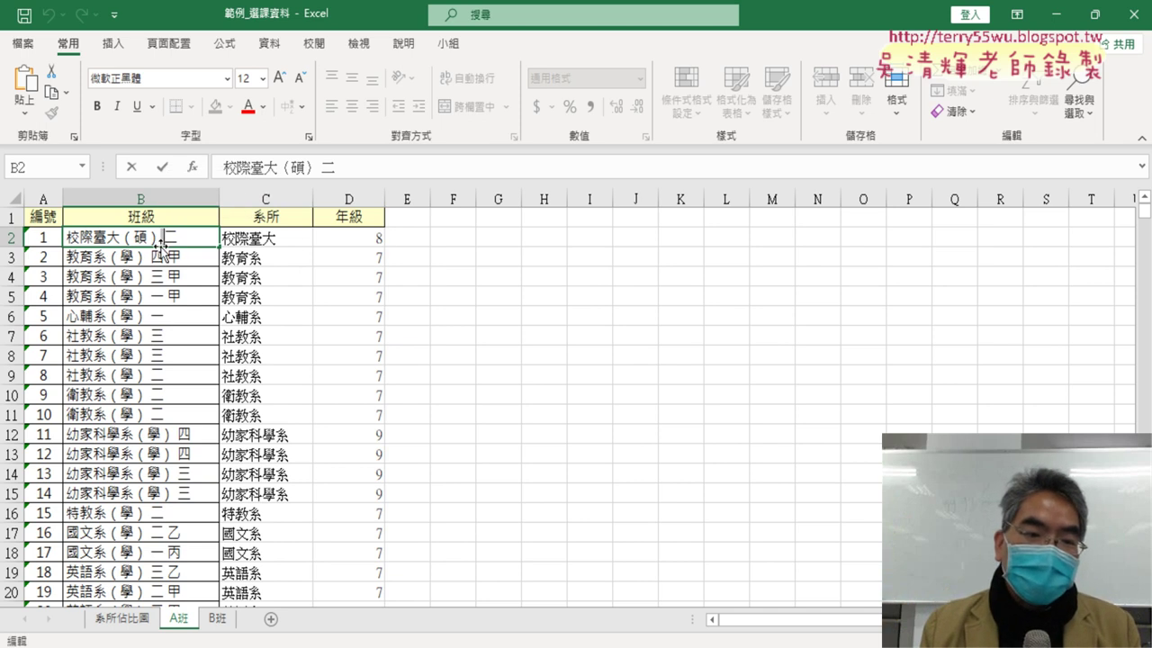
click(346, 237)
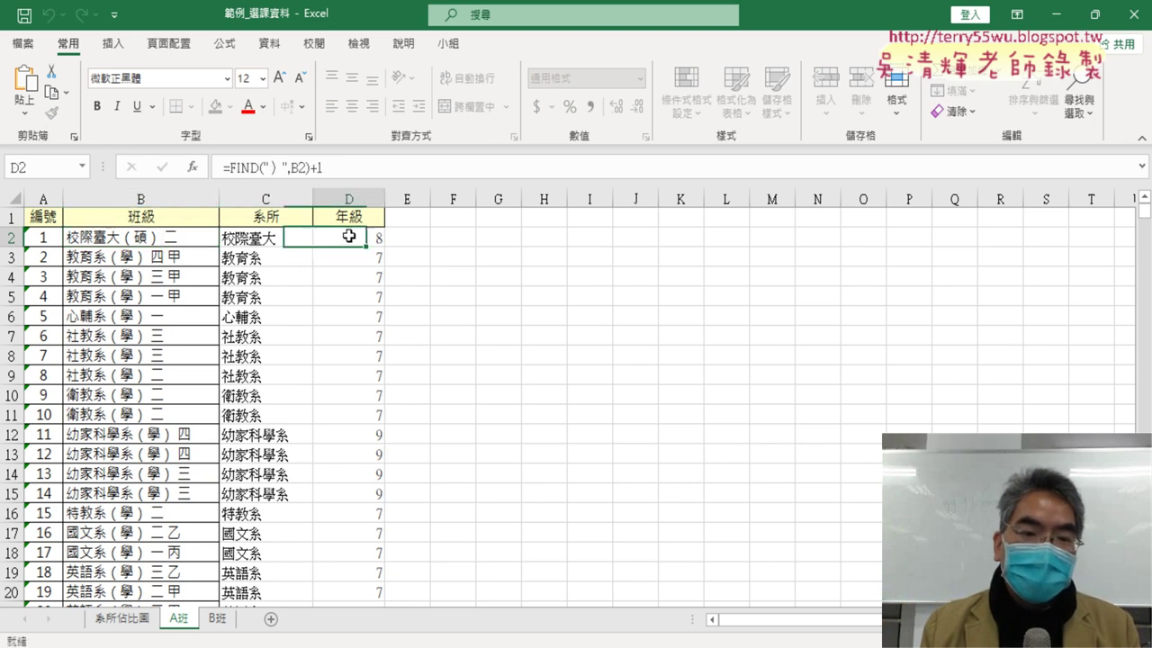
click(340, 164)
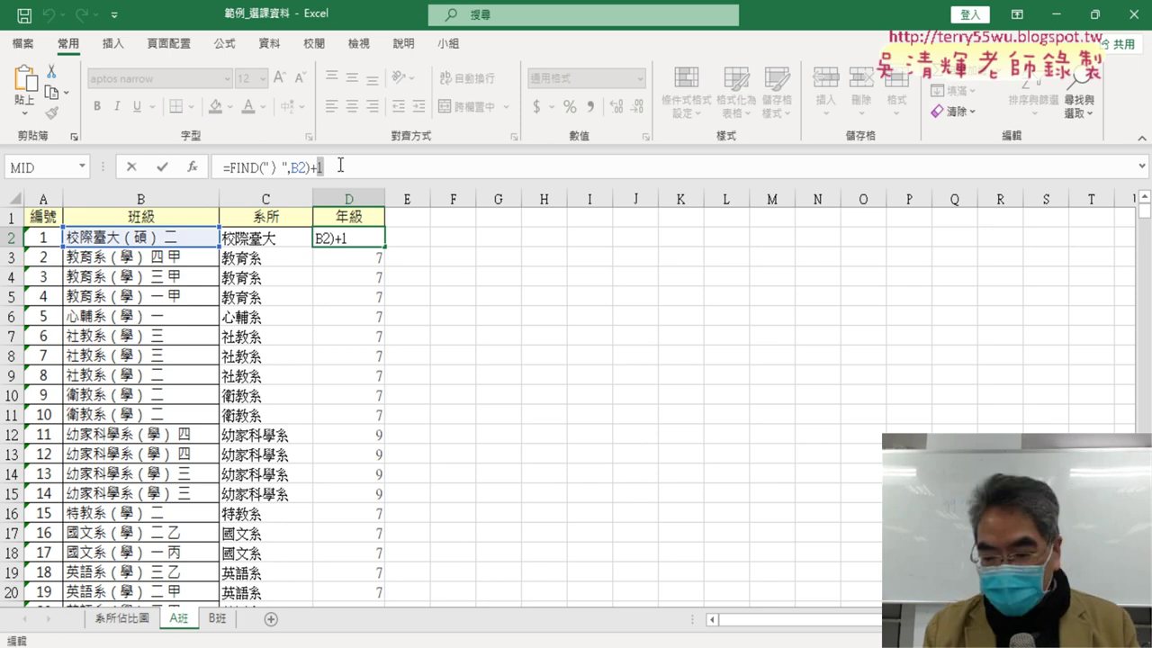
text(2)
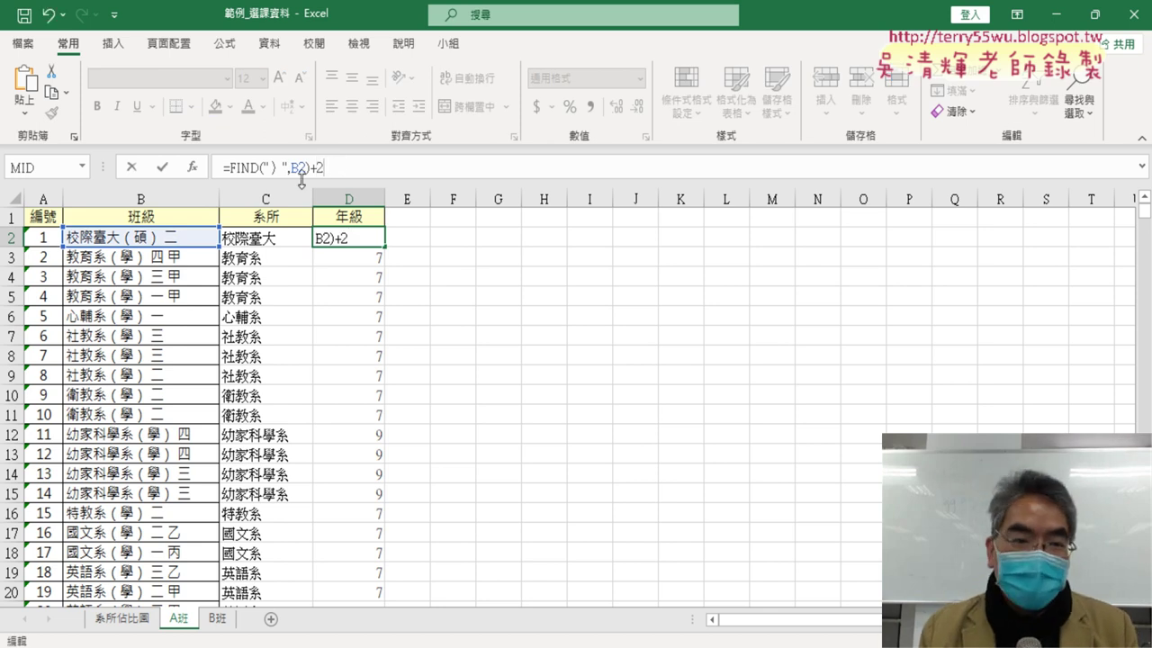
click(162, 167)
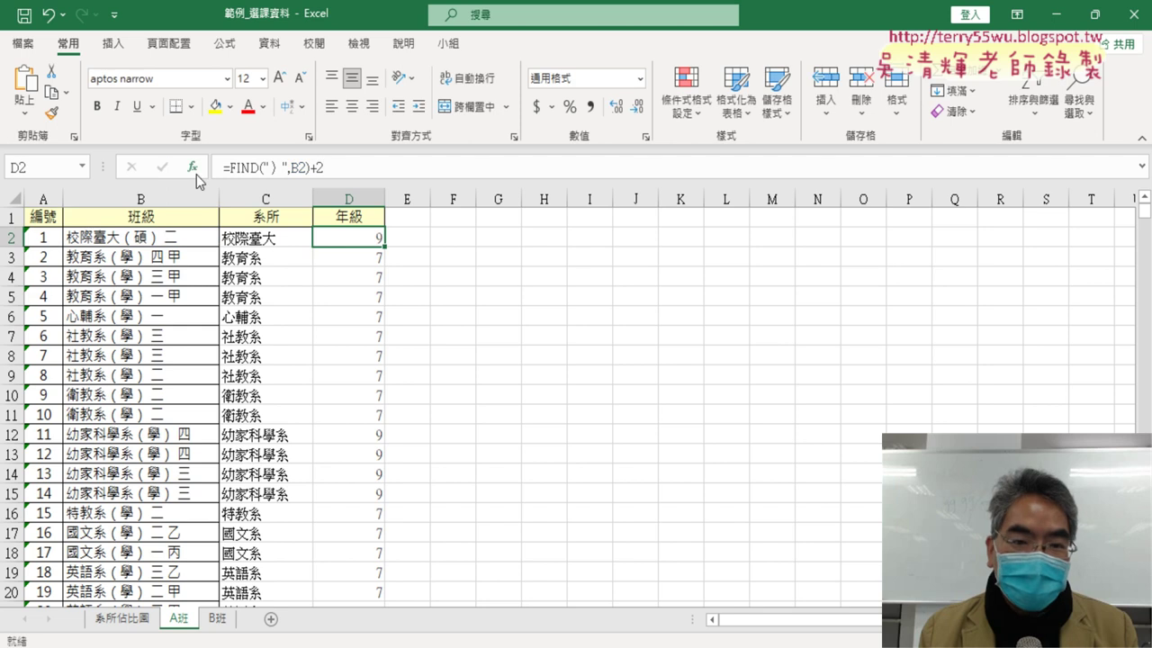
double_click(385, 250)
Step: Cut the expression FIND("）",B2)+2 out of the D2 formula, leaving only the equals sign
click(160, 238)
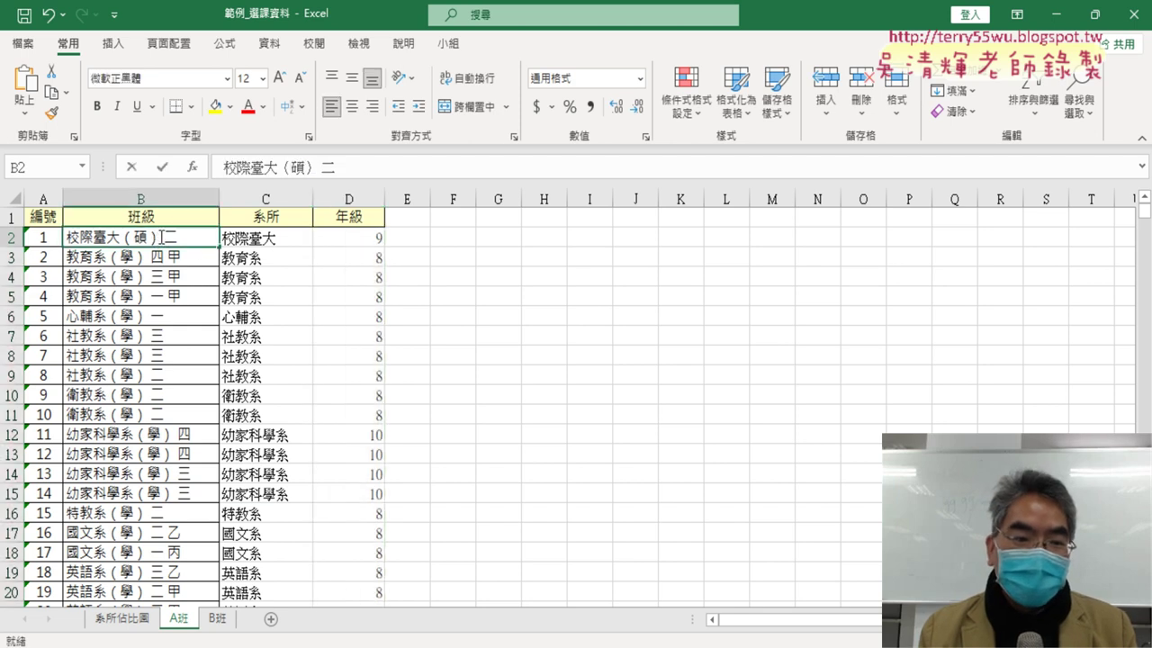
double_click(160, 238)
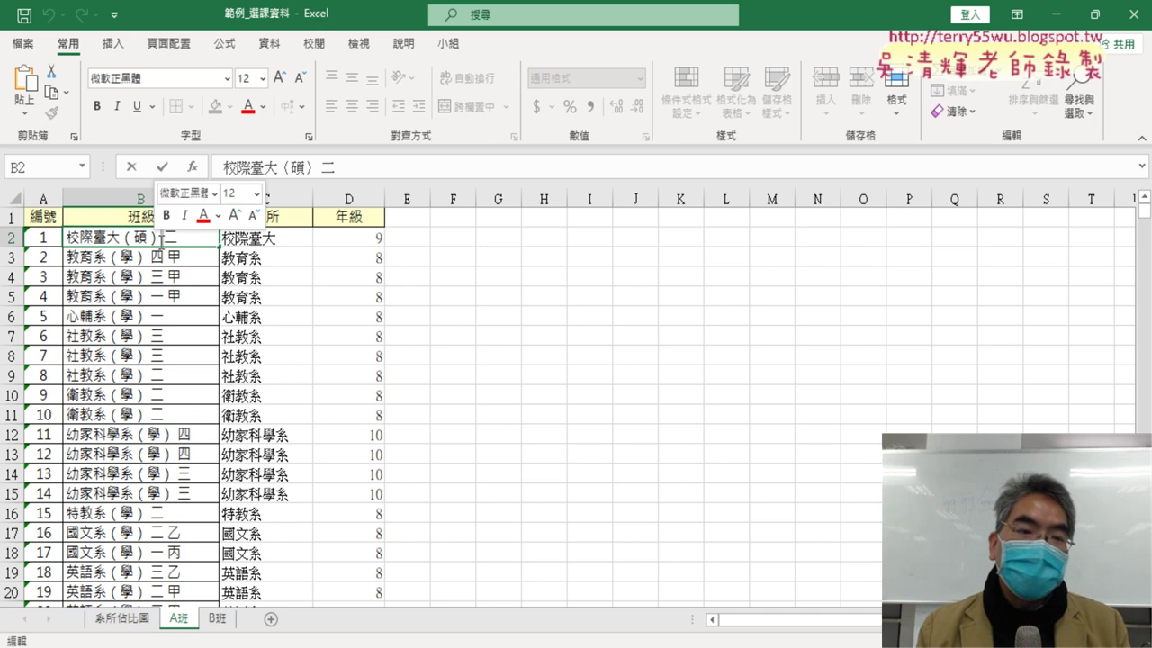
click(381, 239)
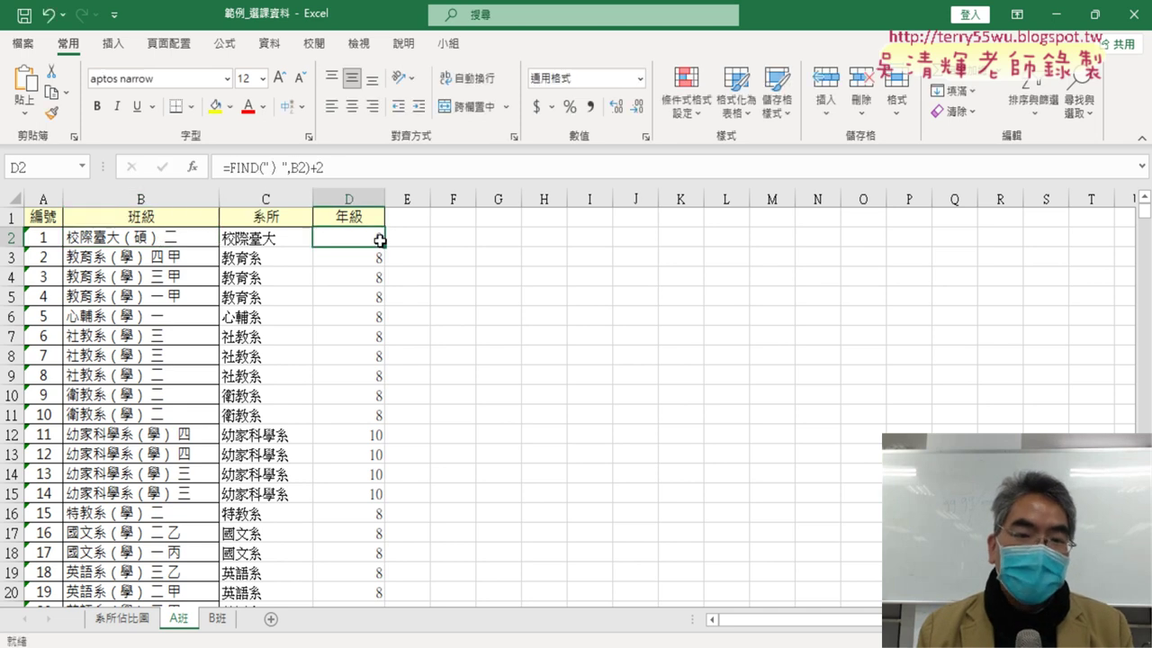
click(238, 167)
drag(229, 167, 309, 167)
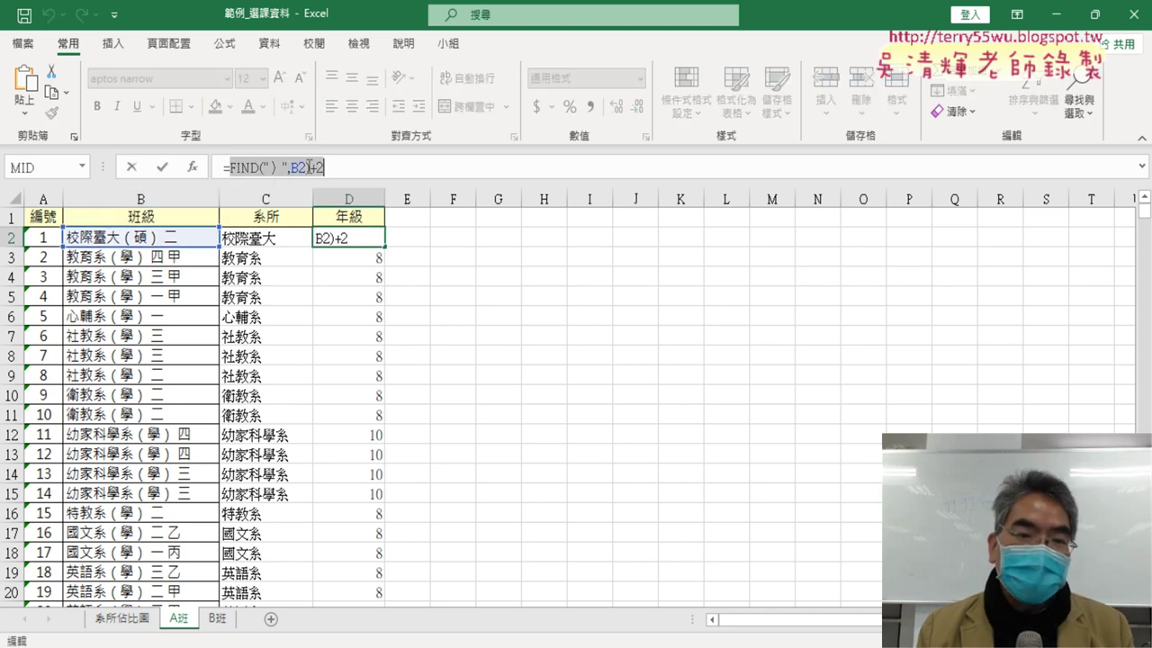
right_click(310, 167)
click(358, 179)
Step: Insert the MID function from the 文字 category into D2
click(192, 167)
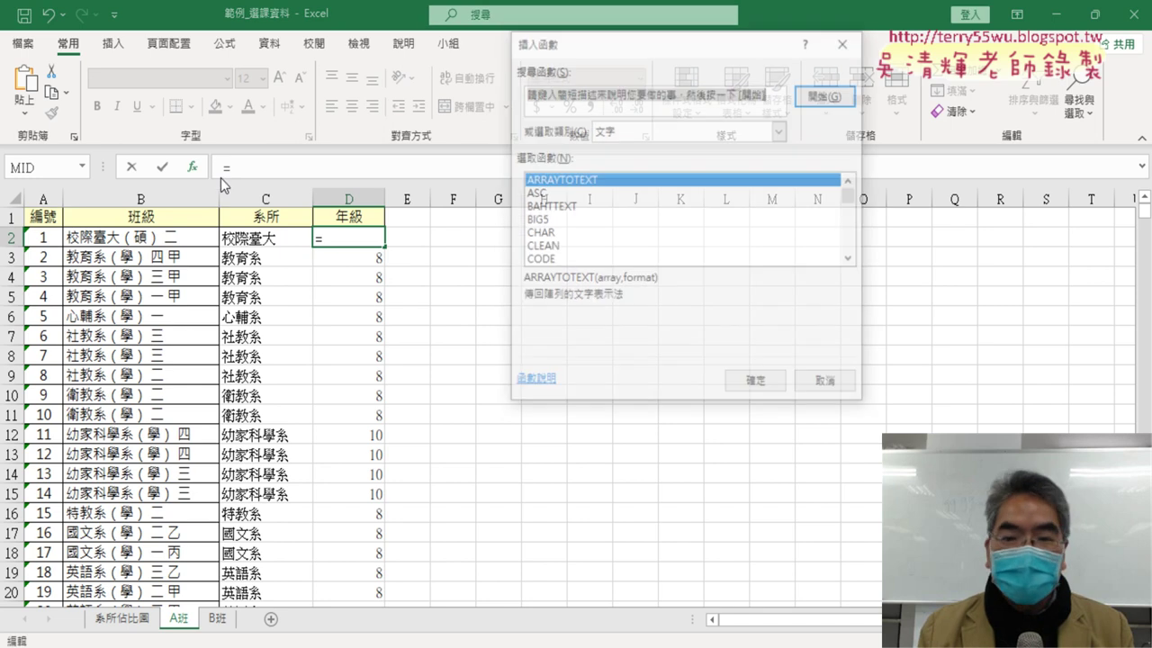
click(852, 259)
click(852, 259)
click(852, 259)
click(851, 260)
click(851, 259)
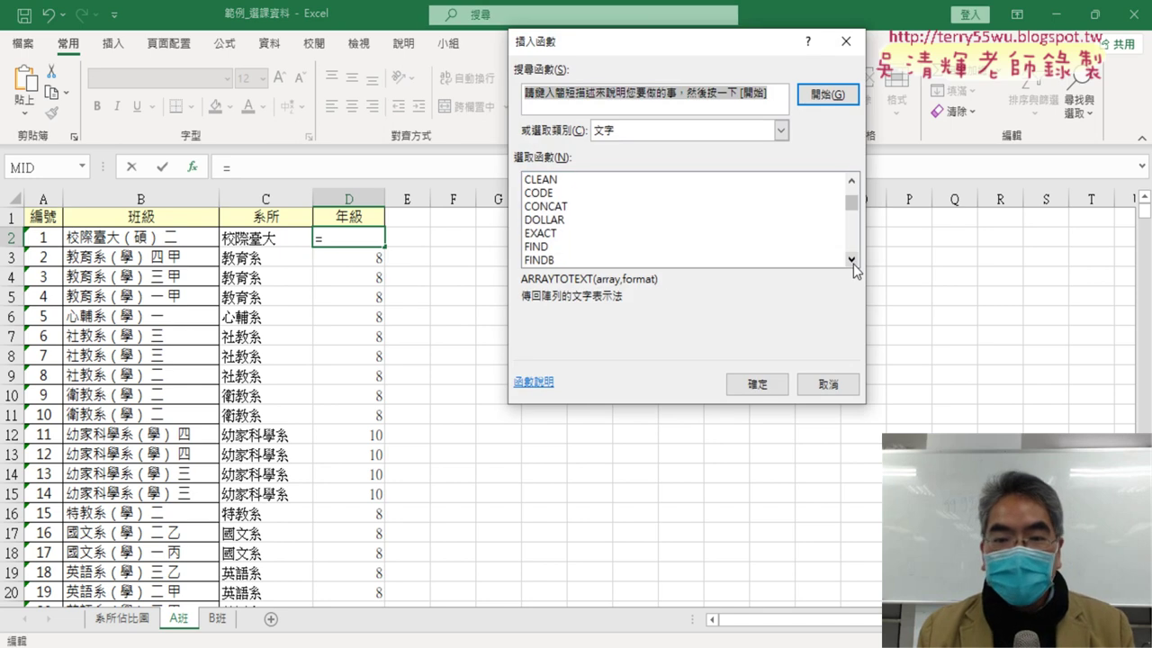
click(851, 260)
click(851, 260)
click(851, 259)
click(851, 259)
click(852, 259)
click(851, 259)
click(852, 260)
click(852, 260)
click(852, 259)
click(852, 259)
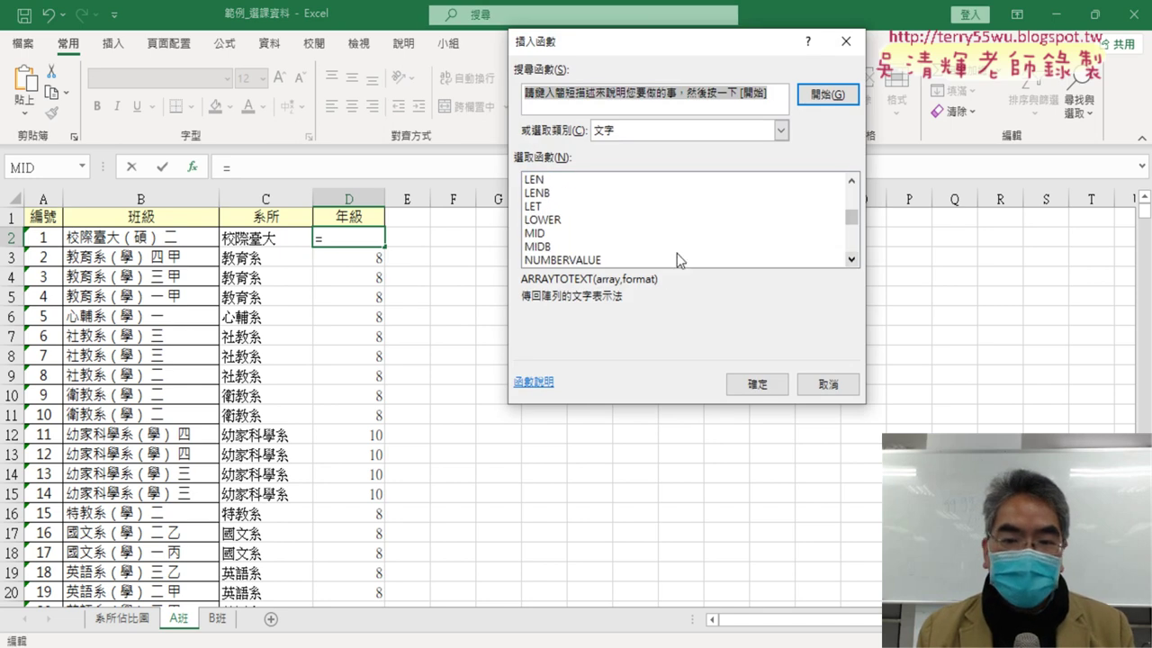
double_click(573, 233)
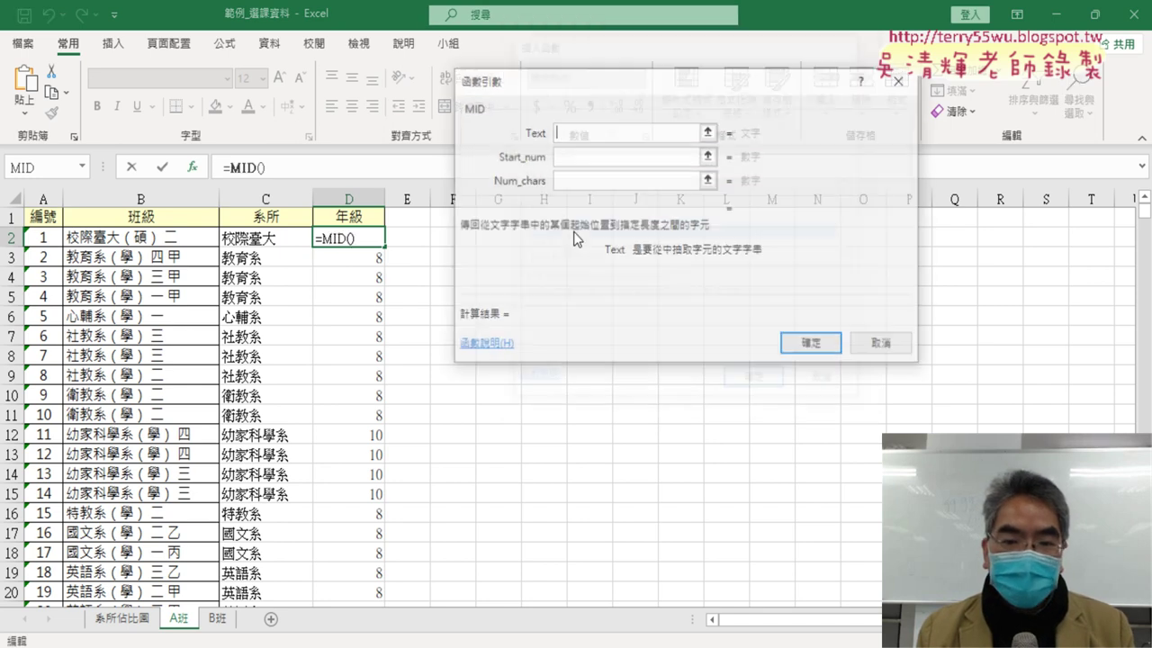
Step: Set the MID arguments to Text B2, Start_num as the cut expression FIND("）",B2)+2 and Num_chars 1, and accept the formula
click(118, 237)
click(576, 155)
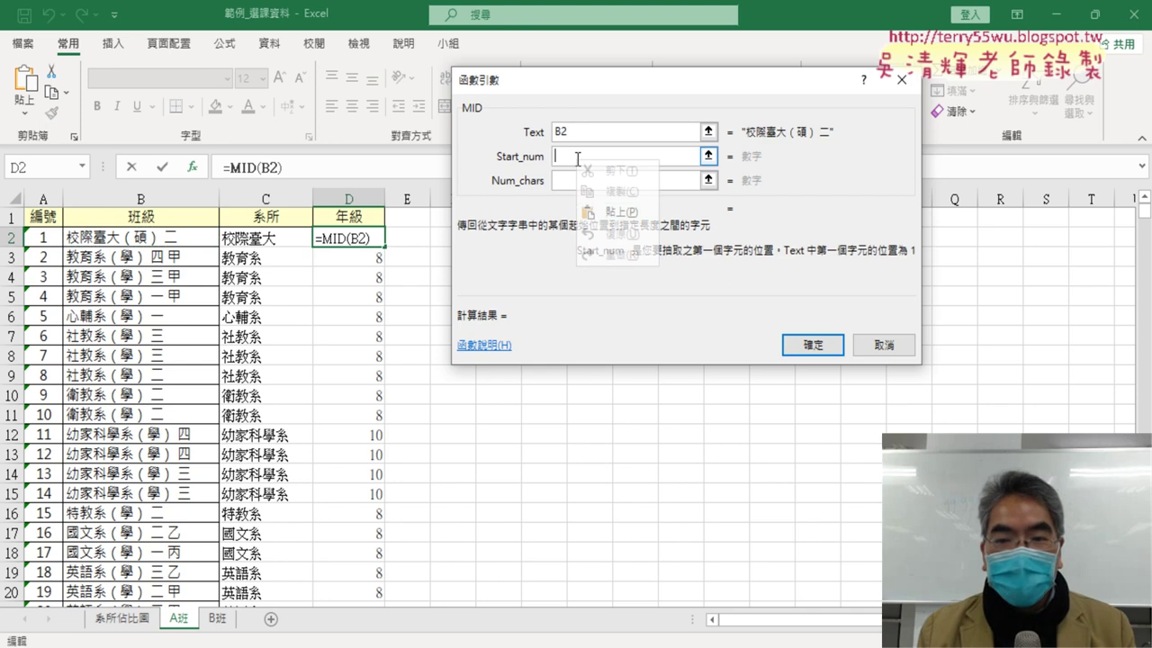
key(ctrl+v)
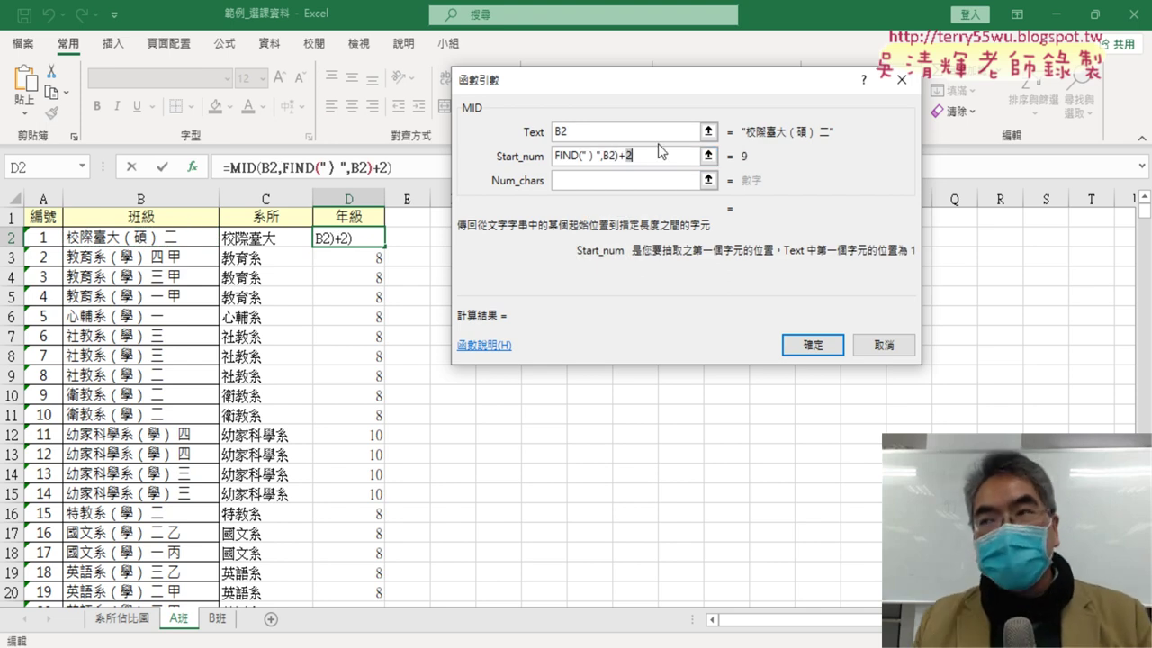
click(628, 180)
text(1)
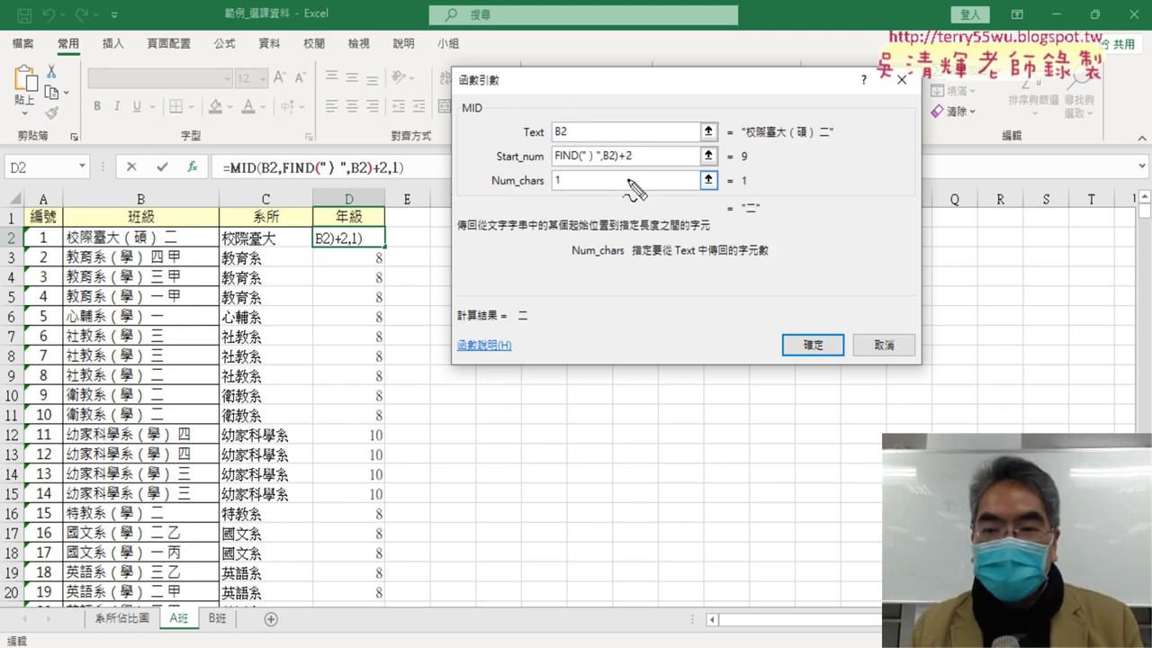
mouse_move(763, 240)
mouse_down()
mouse_move(738, 232)
mouse_move(740, 202)
mouse_move(765, 193)
mouse_move(771, 216)
mouse_move(758, 231)
mouse_up()
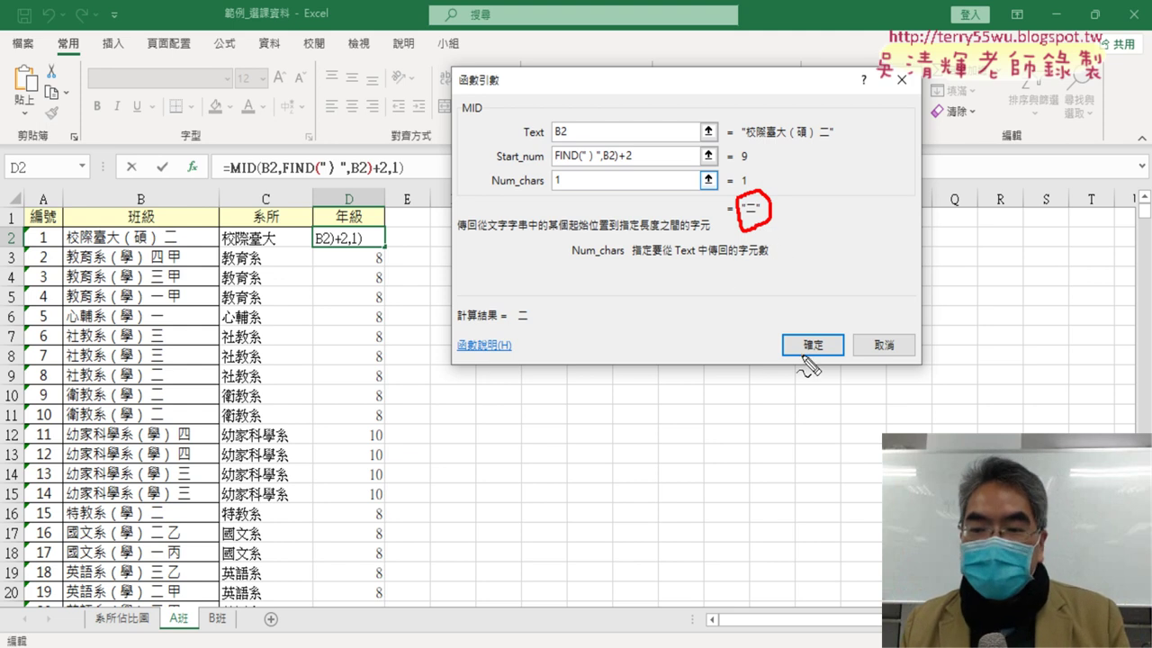
drag(619, 165, 634, 163)
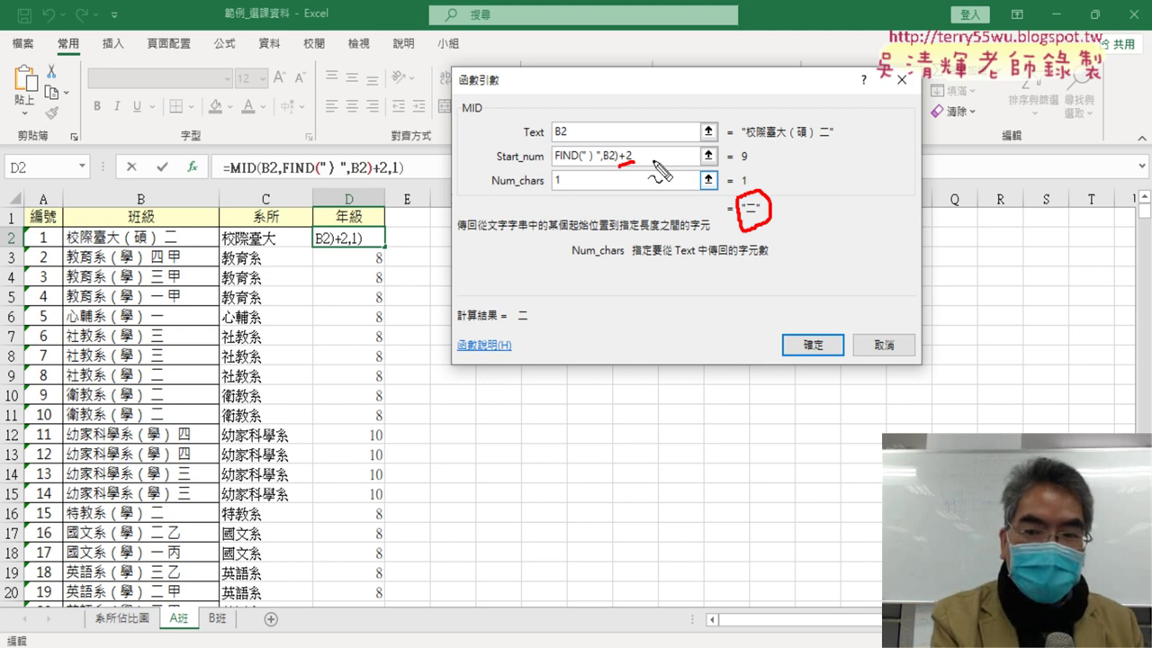
key(Escape)
click(821, 348)
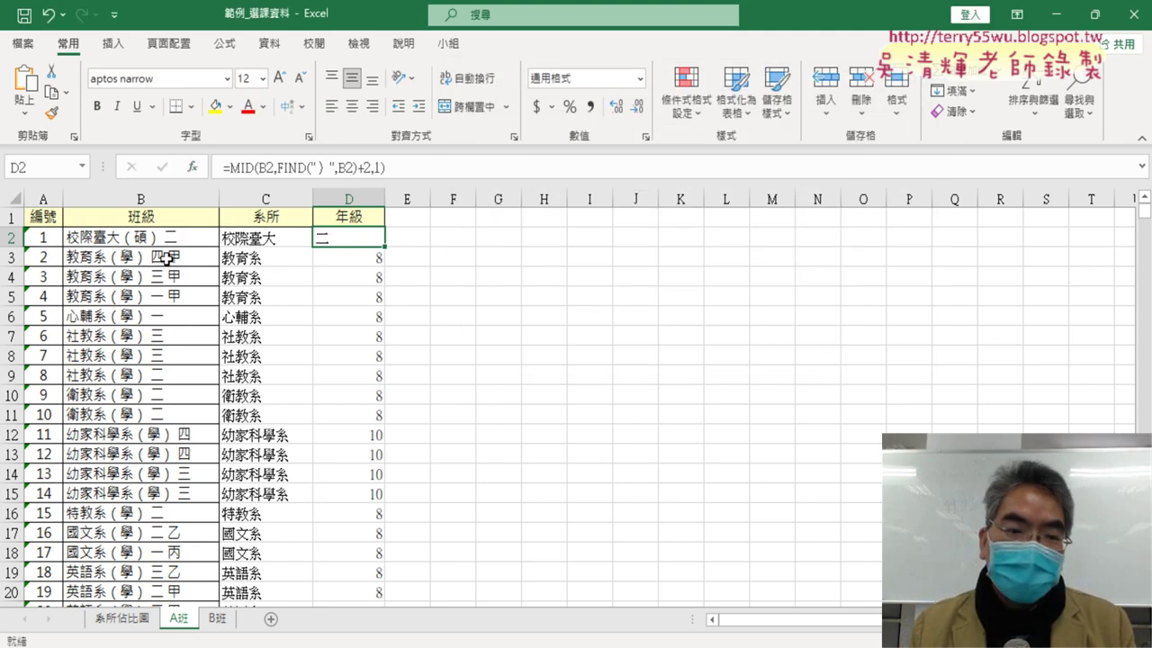
Step: Fill the D2 MID formula down the 年級 column and check the extracted grades through the last rows
double_click(385, 246)
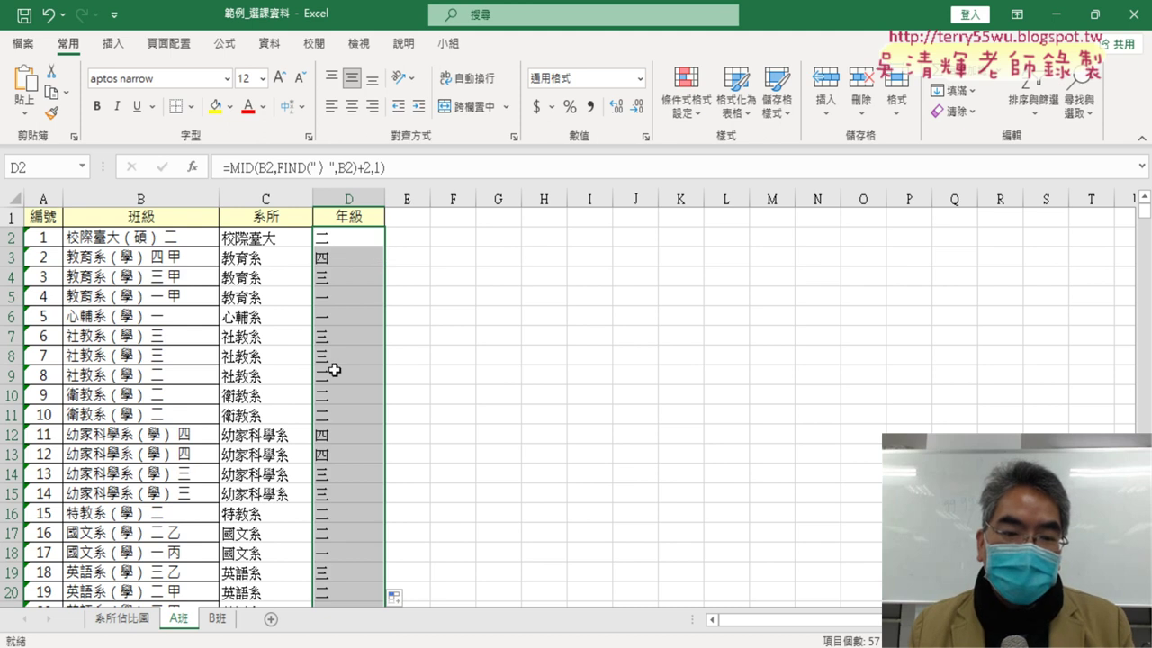
scroll(334, 370, down, 12)
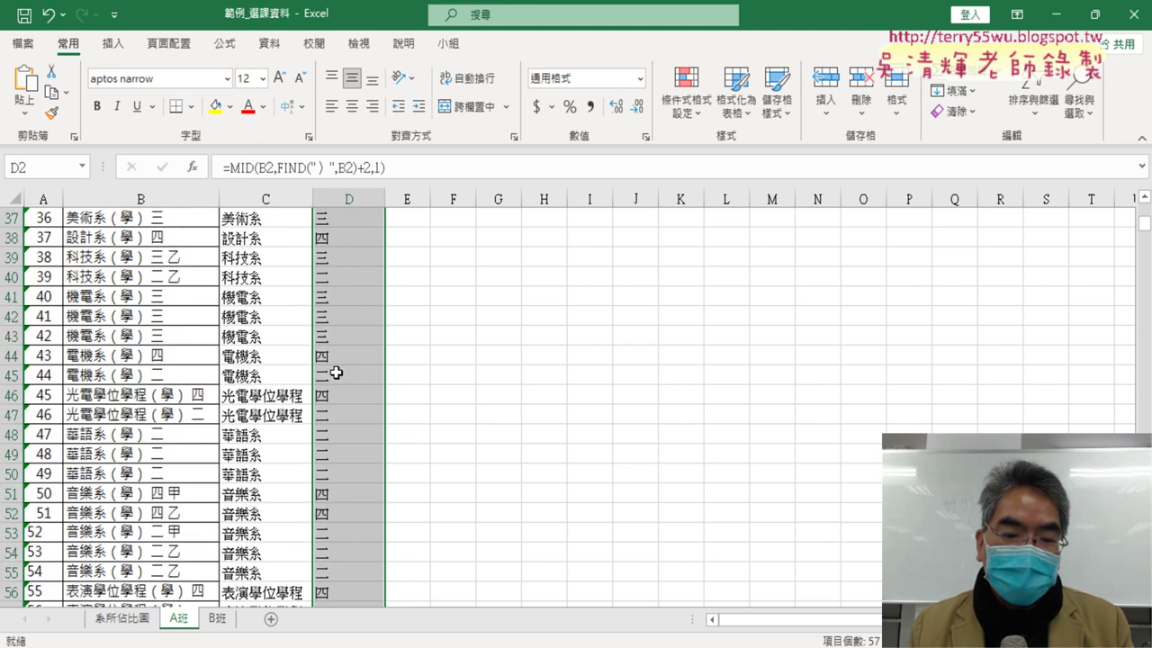
scroll(336, 372, down, 3)
scroll(336, 372, up, 14)
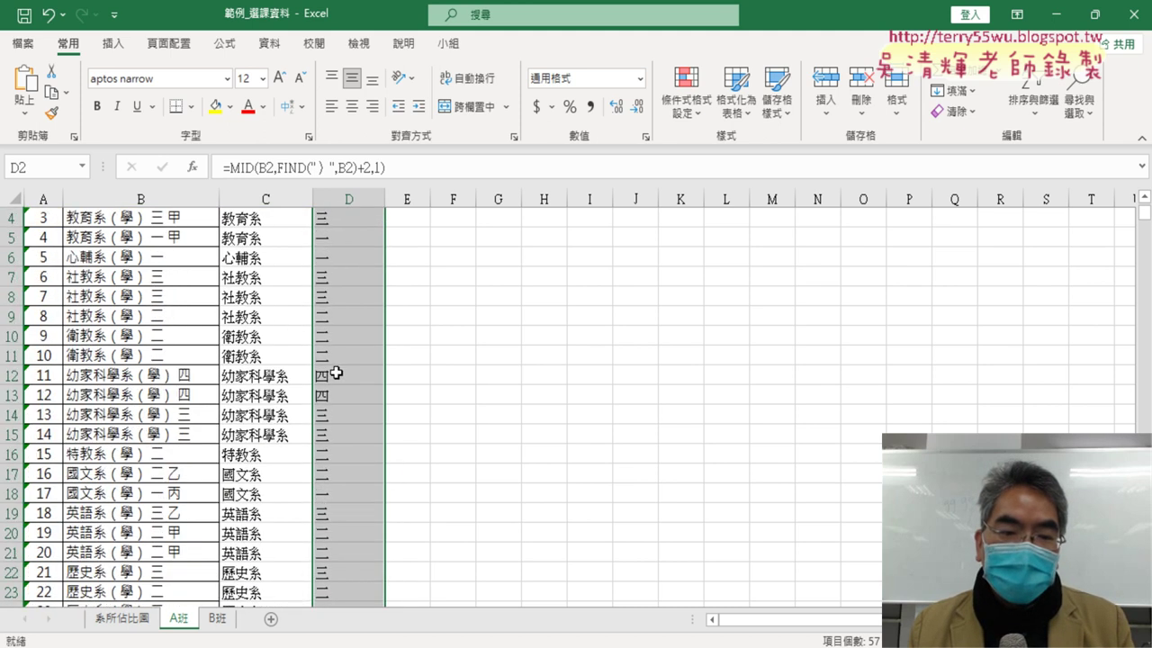
scroll(336, 373, up, 1)
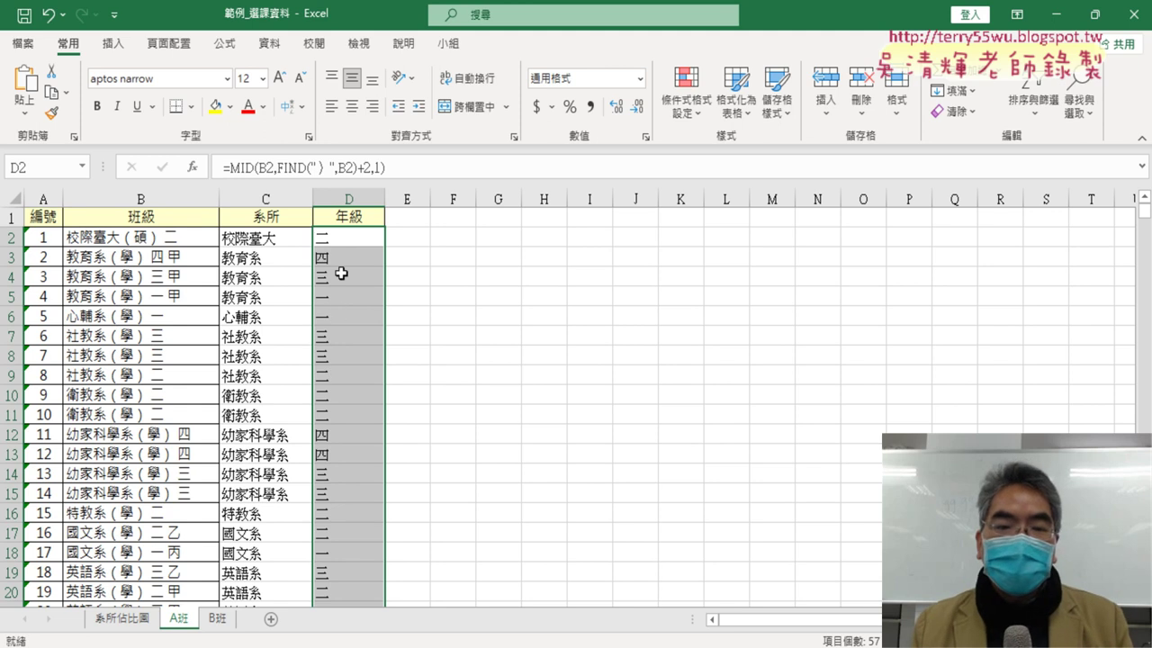
click(347, 220)
click(353, 196)
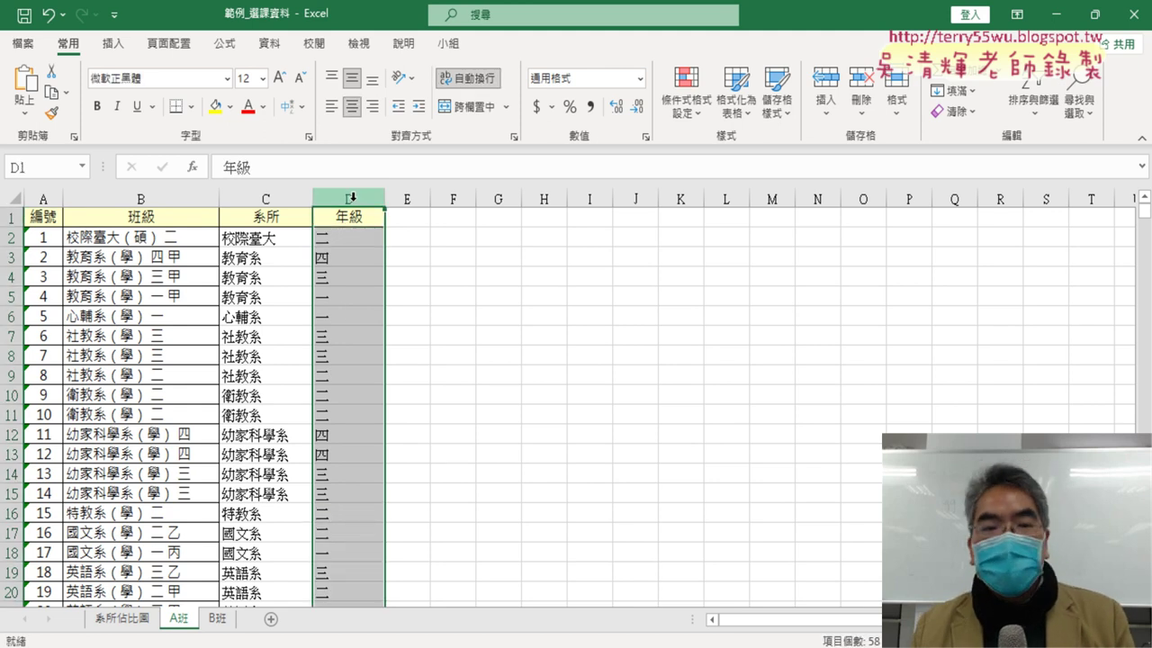
click(361, 240)
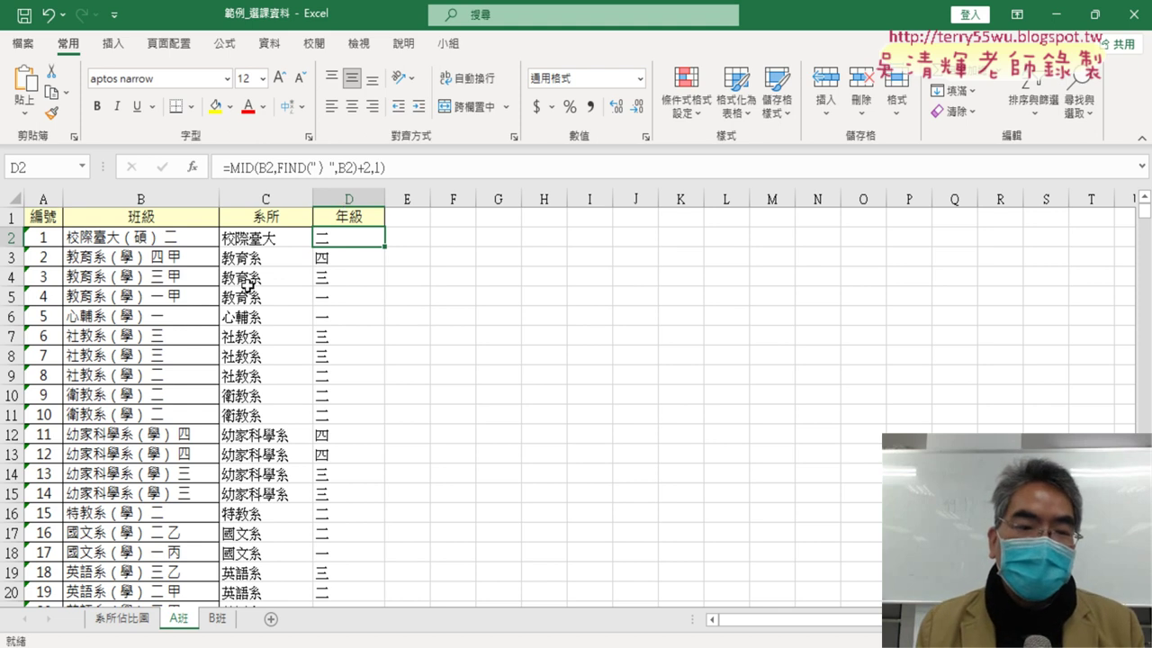
Step: Create a PivotTable from A班!$A$1:$D$58 on a new worksheet, with 年級 as both the row field and the counted value
click(252, 259)
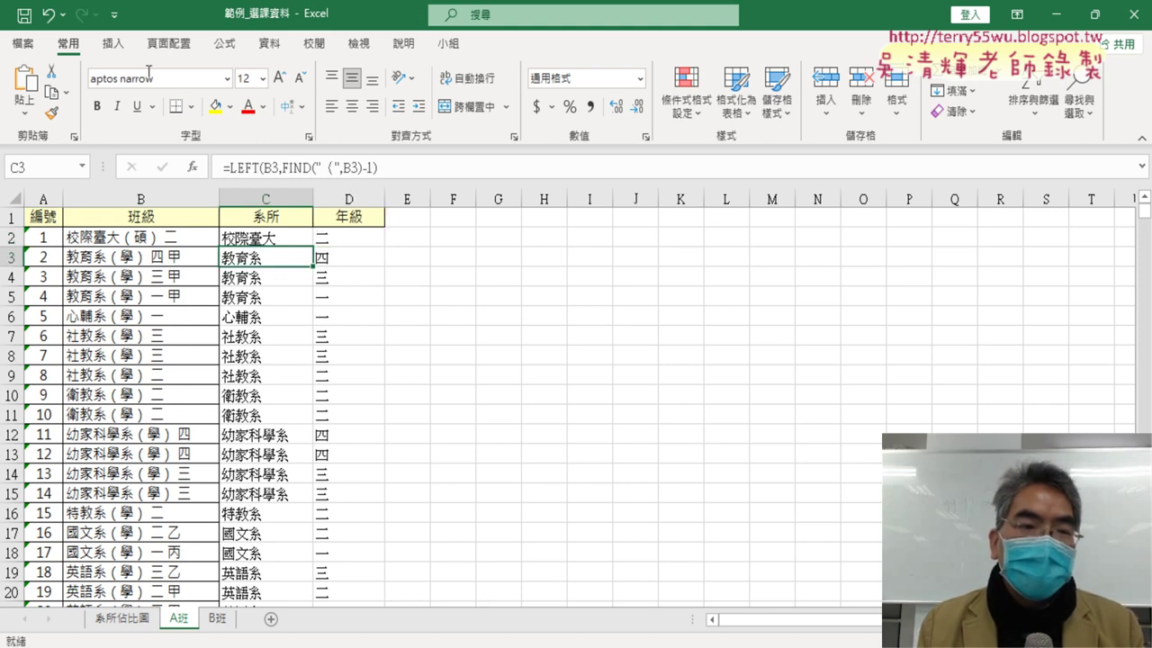
click(112, 43)
click(34, 85)
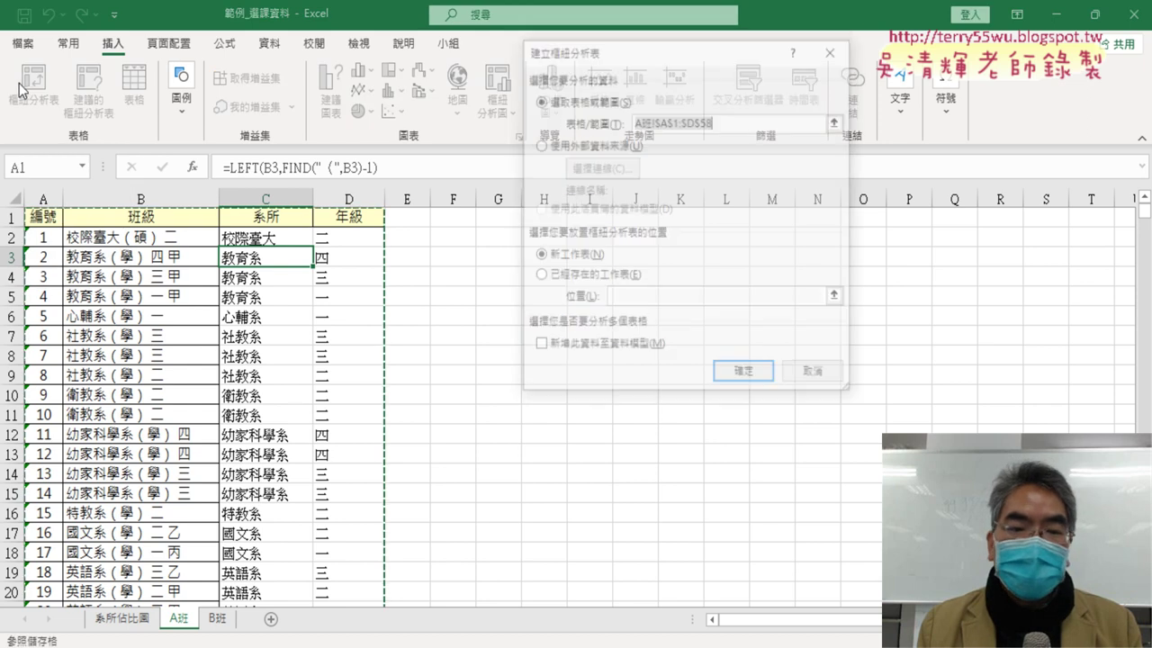
click(745, 376)
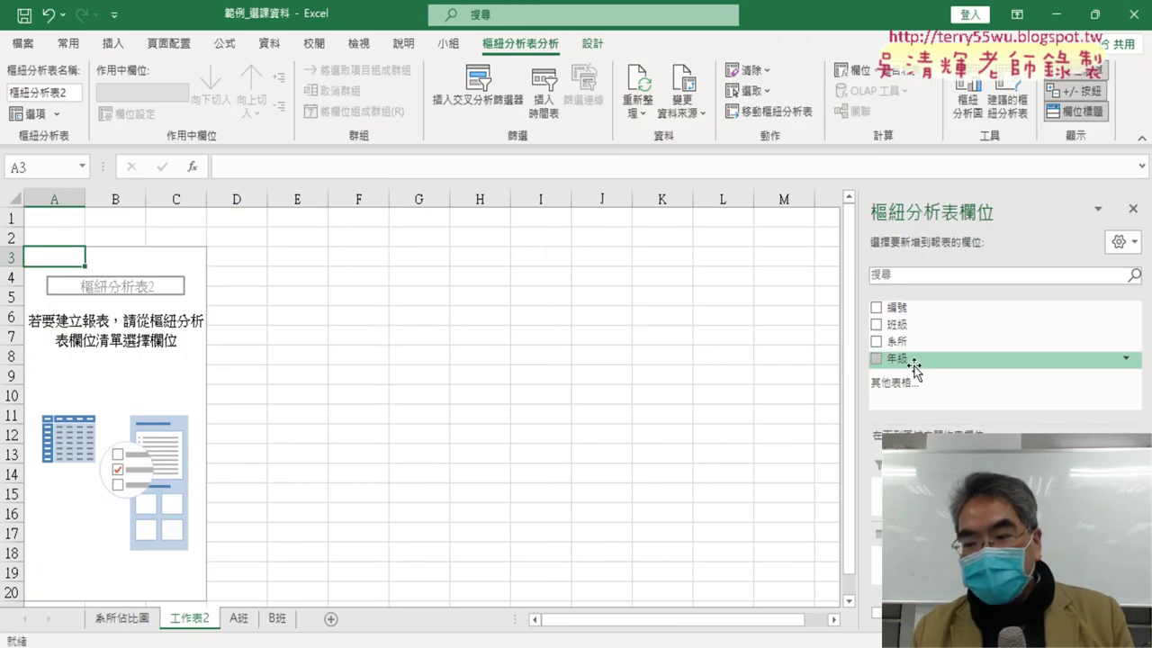
click(876, 358)
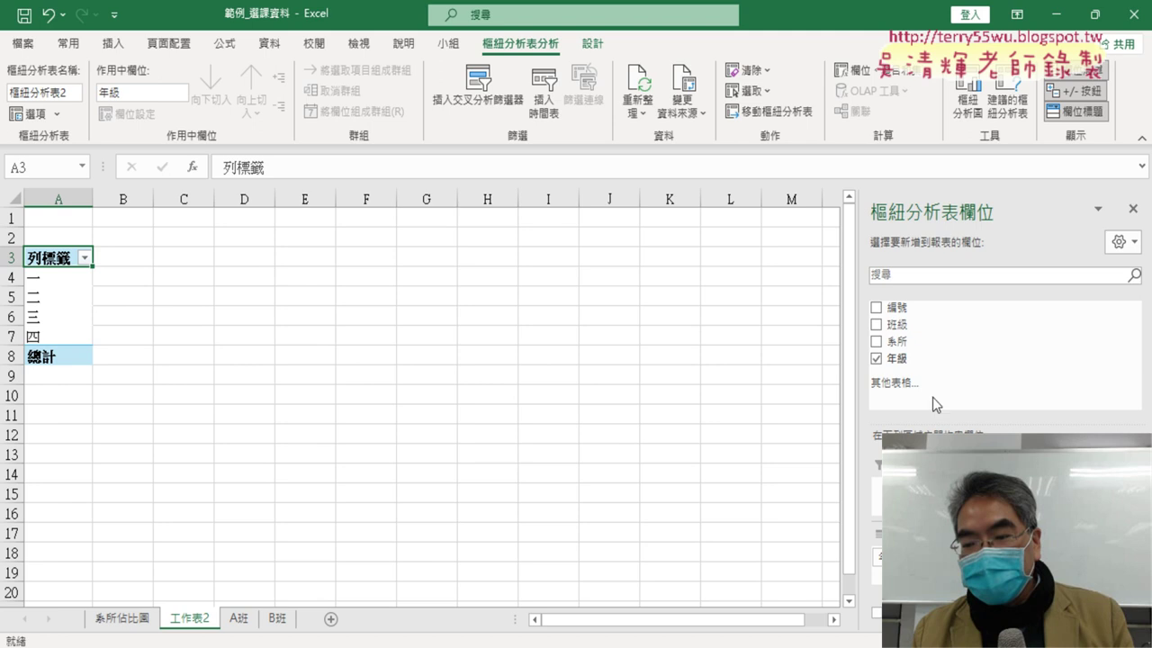
drag(921, 363, 1062, 558)
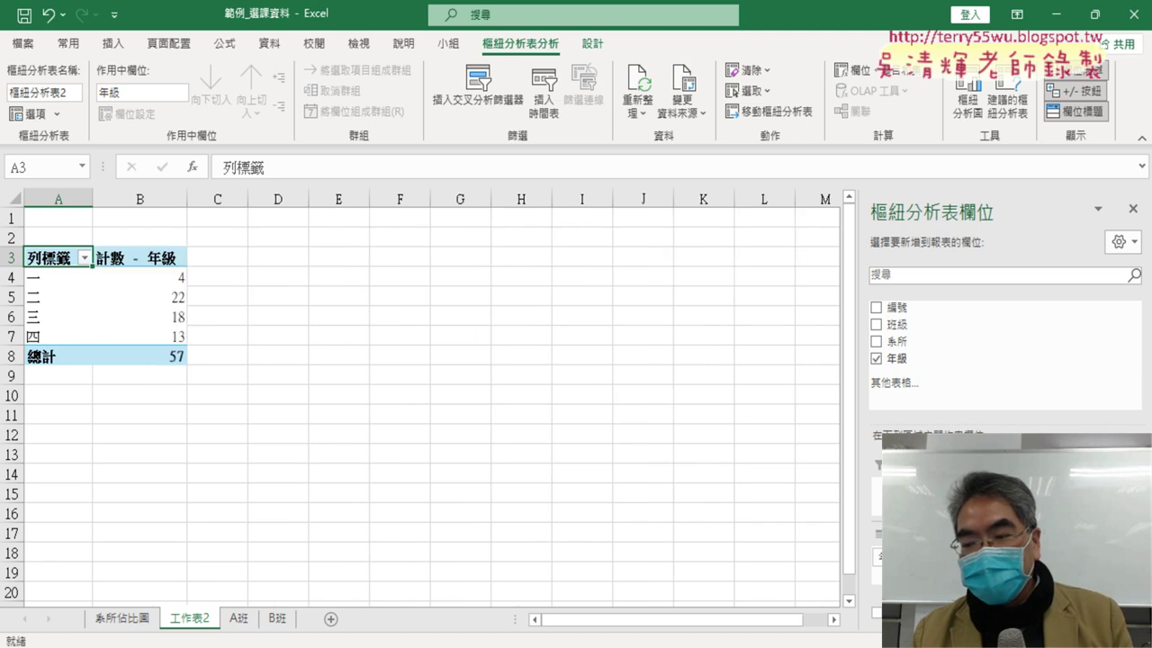
Step: Sort the PivotTable's grade counts in descending order
click(171, 275)
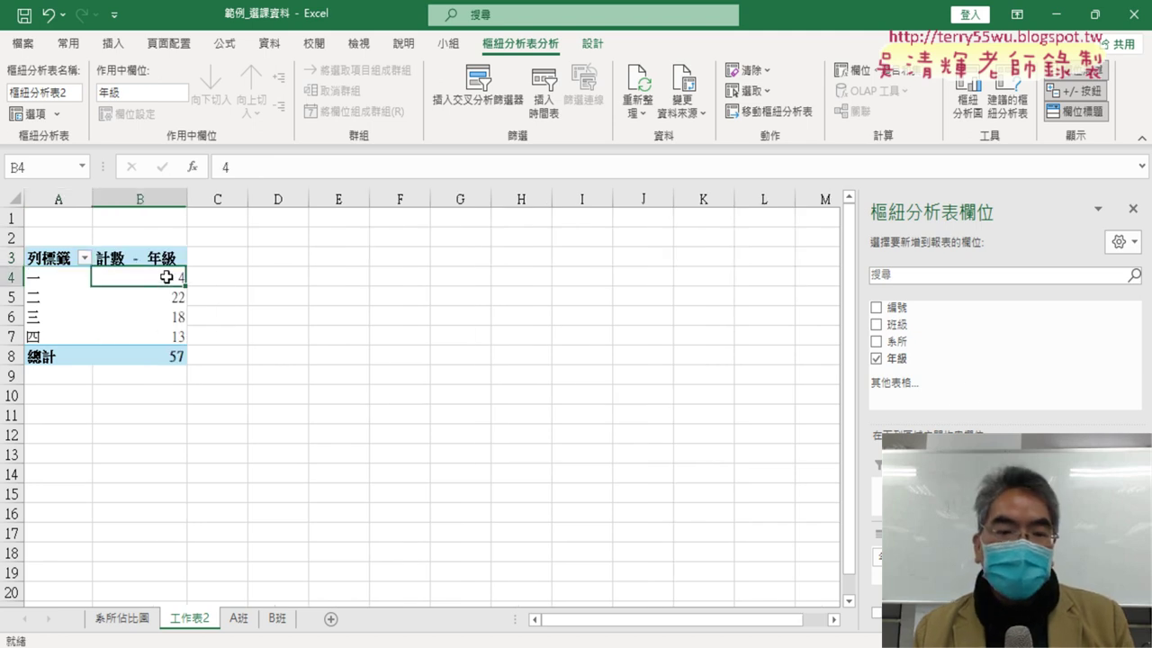
click(271, 45)
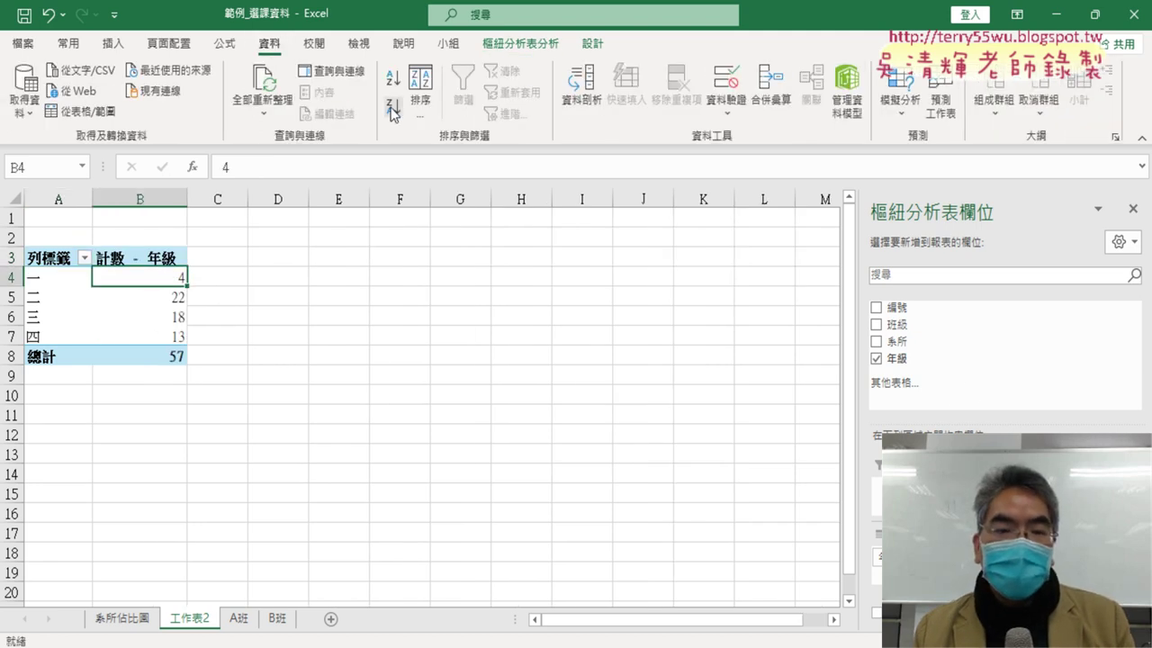
click(393, 108)
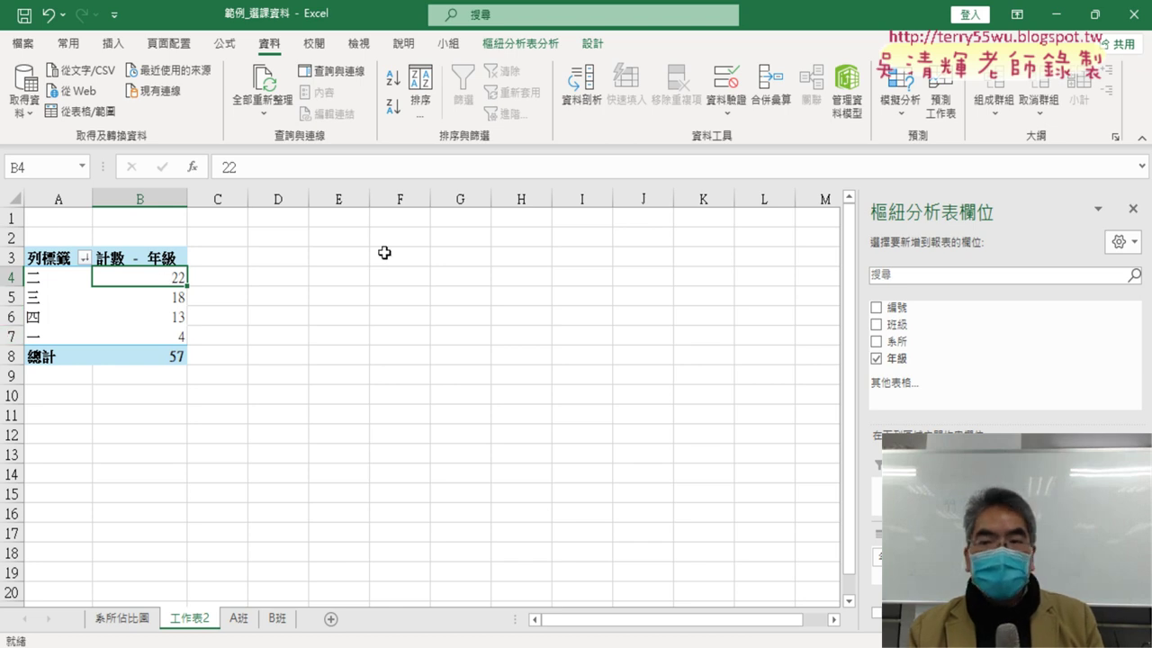
Step: Insert a pie PivotChart of the grade counts and place it beside the PivotTable, starting around row 2
click(520, 43)
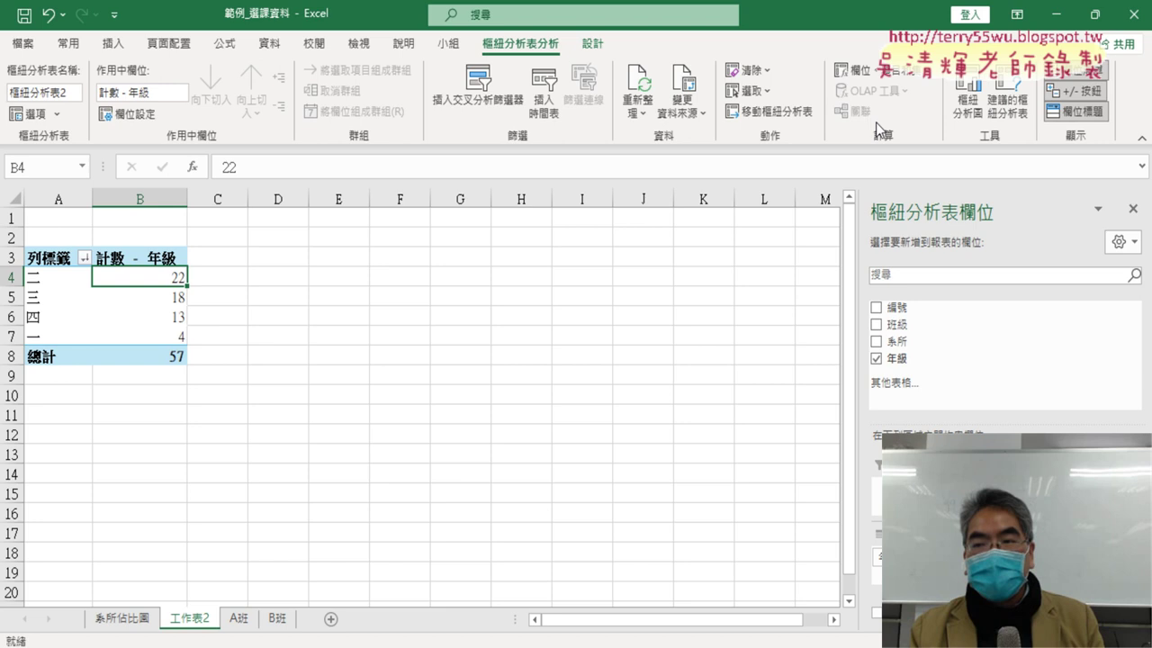
click(969, 99)
click(367, 217)
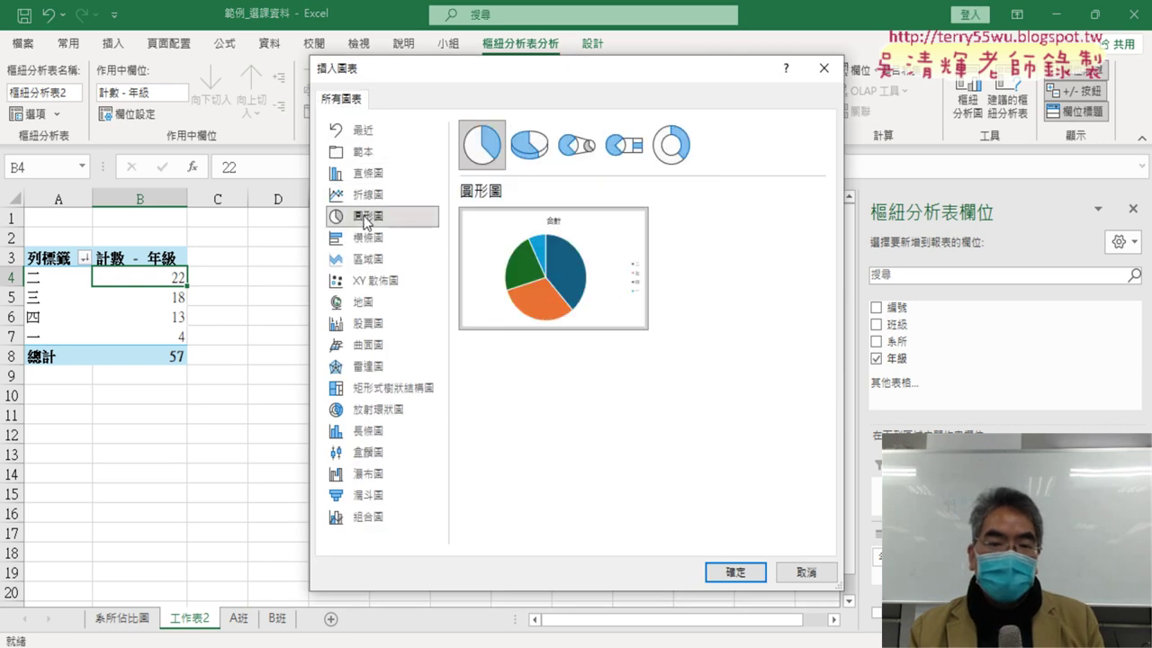
click(735, 572)
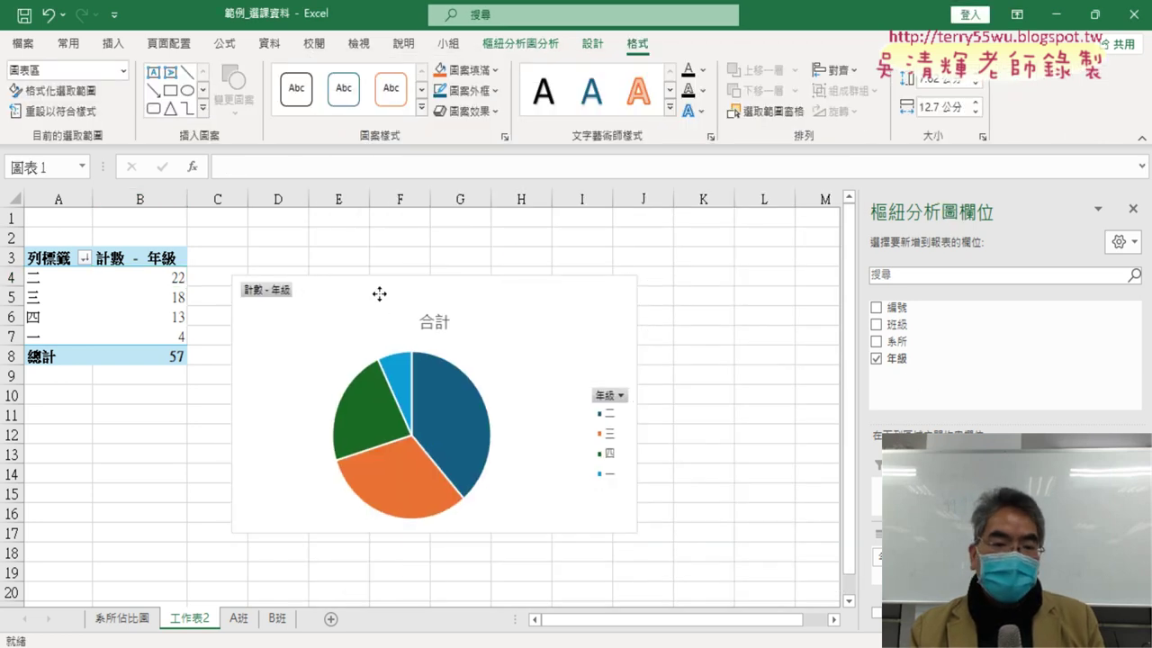
drag(378, 293, 344, 277)
Step: Change the pie chart's title to 年級佔比圖
click(393, 280)
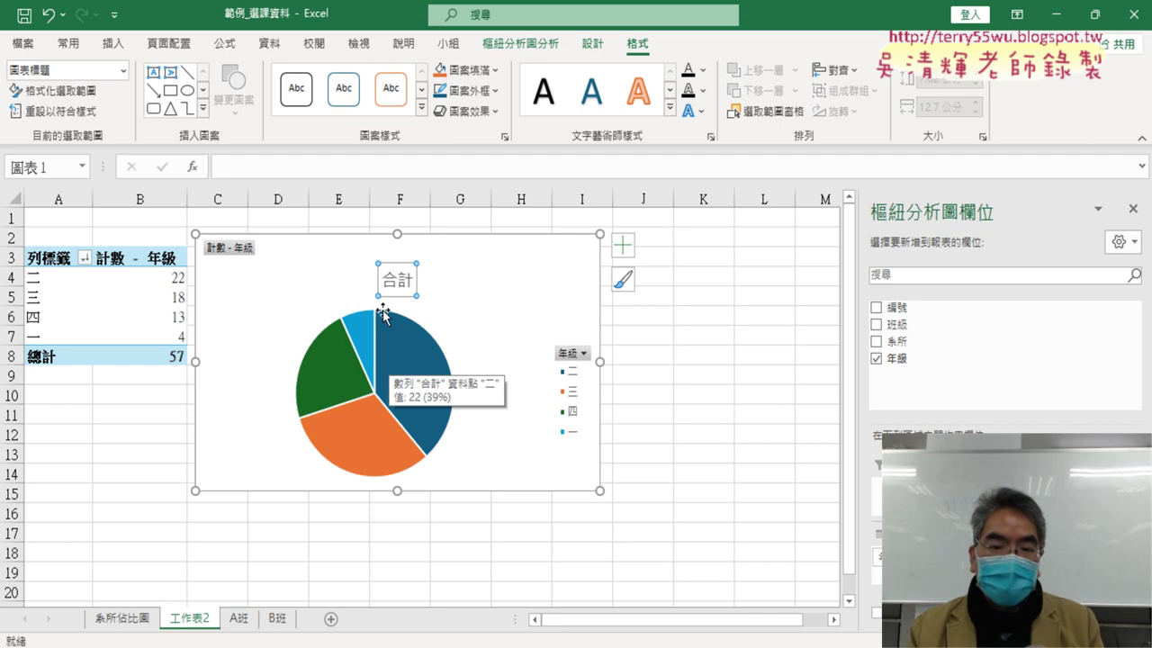
double_click(396, 279)
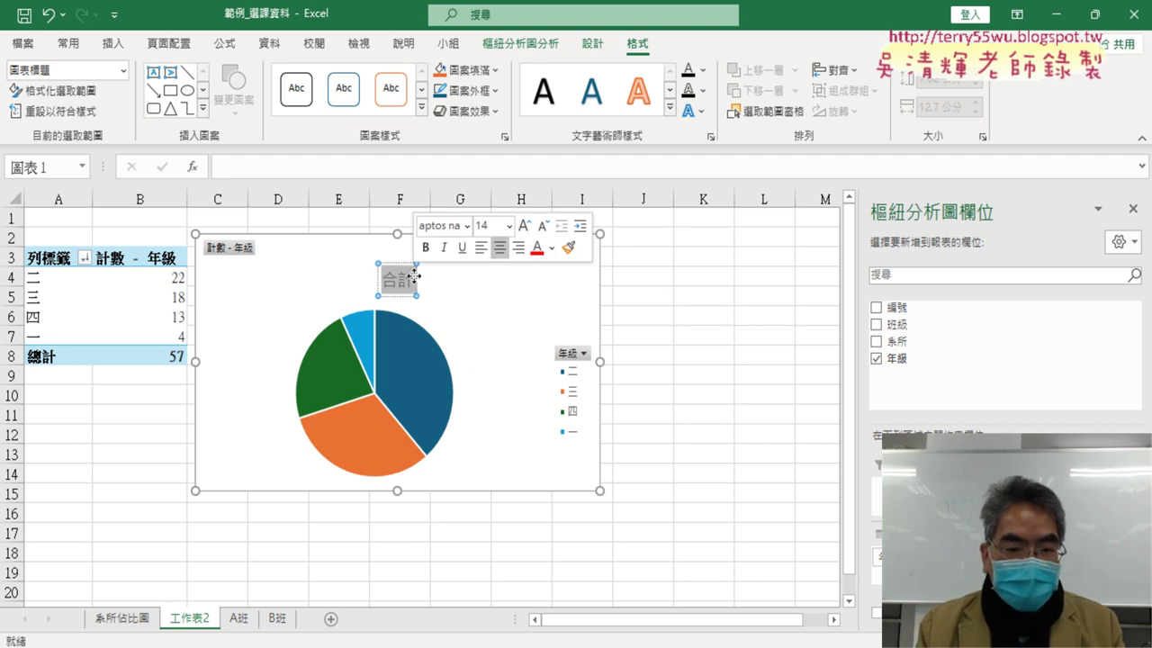
text(年級)
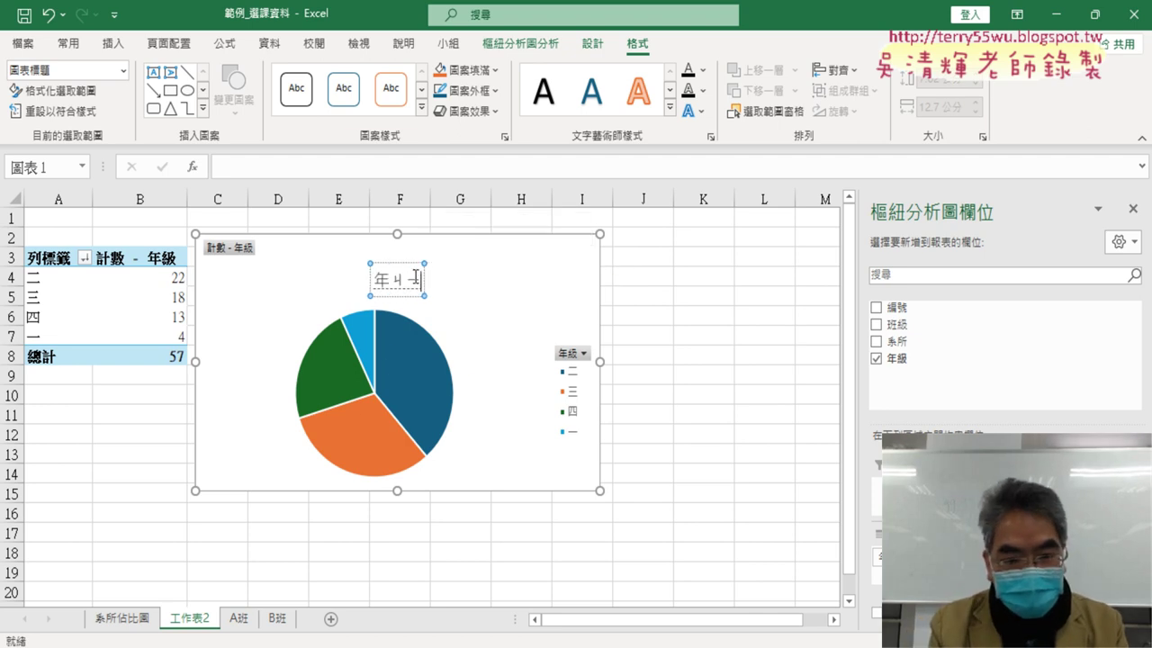
text(佔比)
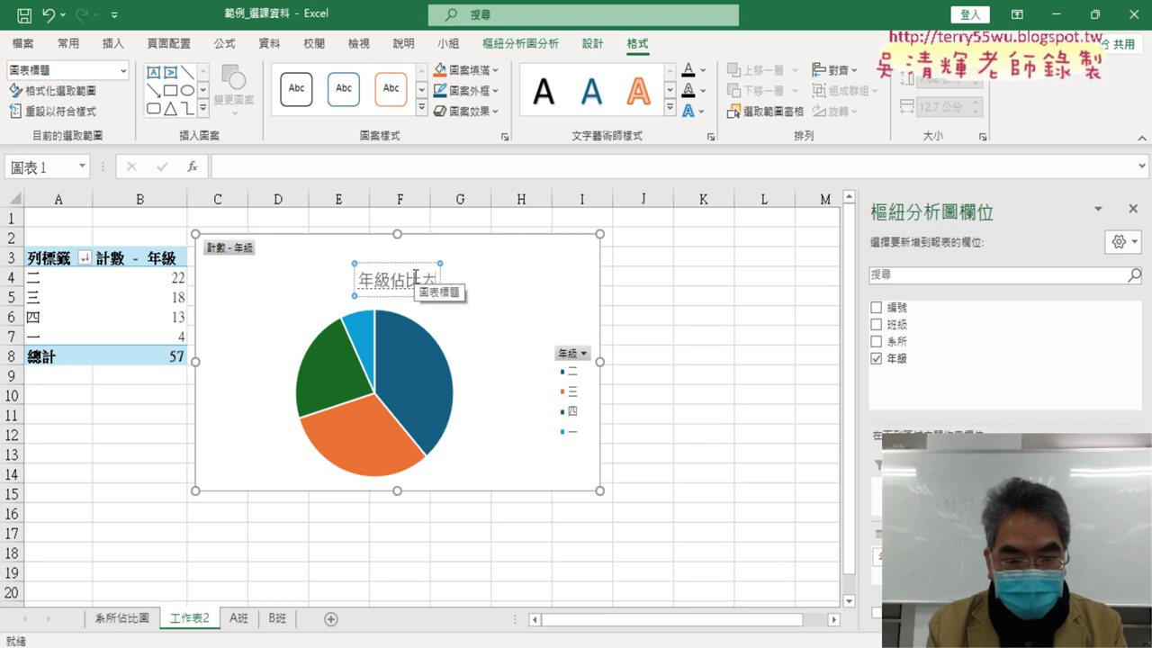
text(圖)
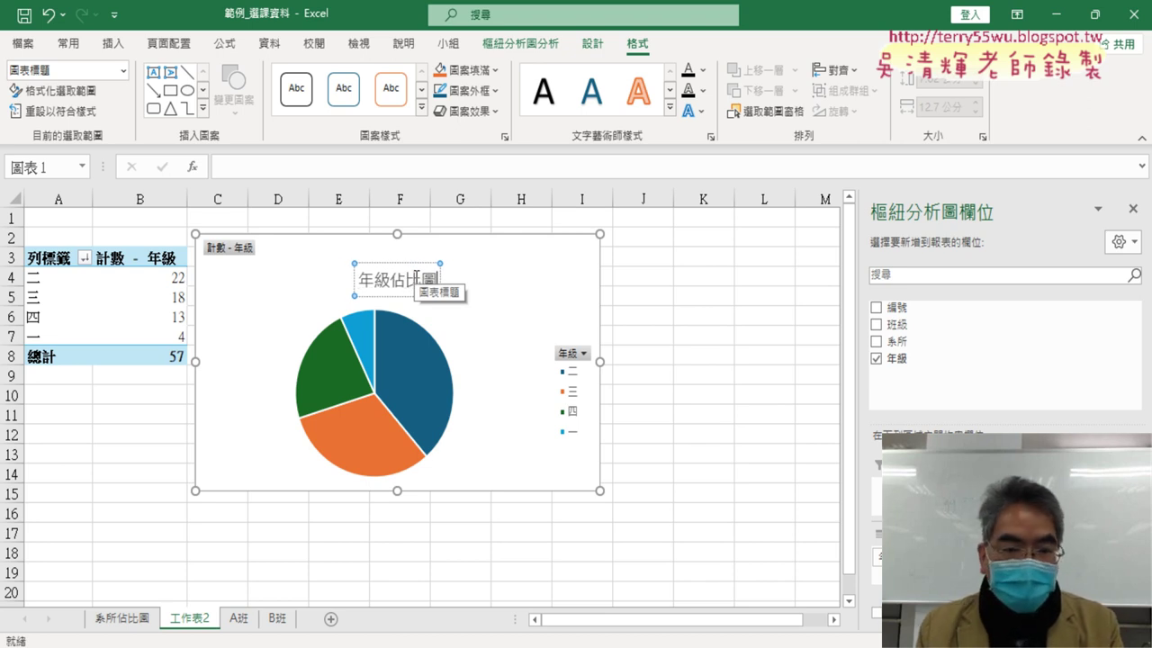
Step: Copy the chart title text and rename the PivotTable worksheet 工作表2 as 年級佔比圖
drag(366, 278, 441, 277)
key(ctrl+c)
double_click(207, 628)
key(ctrl+v)
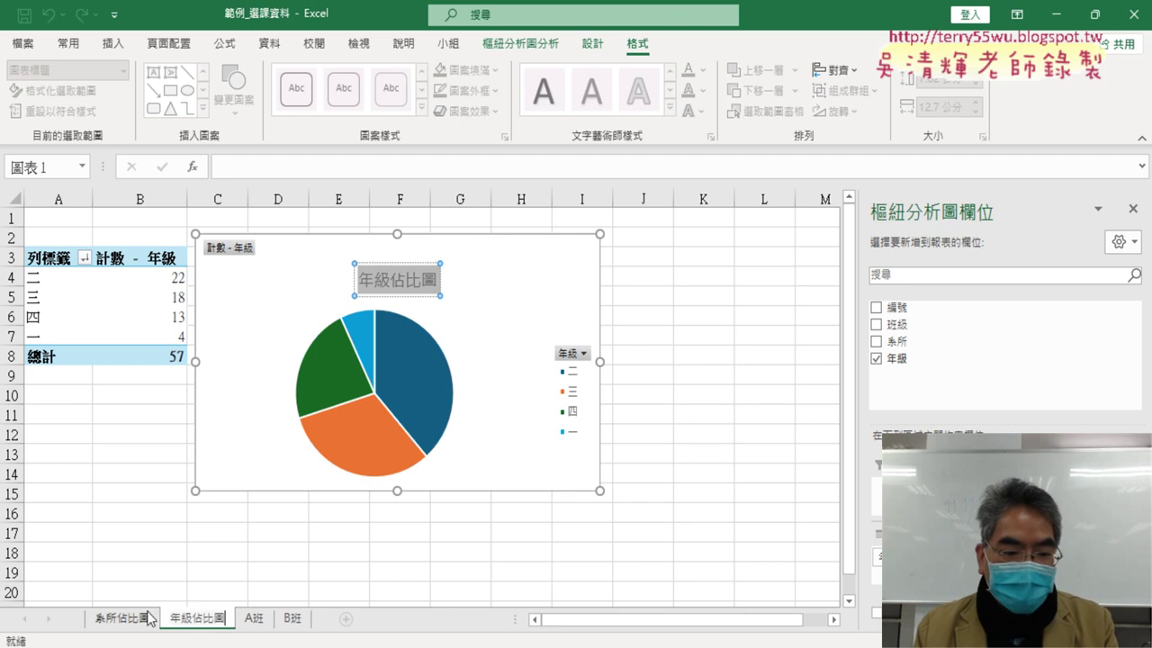
Step: Format the chart title in red, bold, 20 pt, and enlarge the chart down to about row 19
click(388, 261)
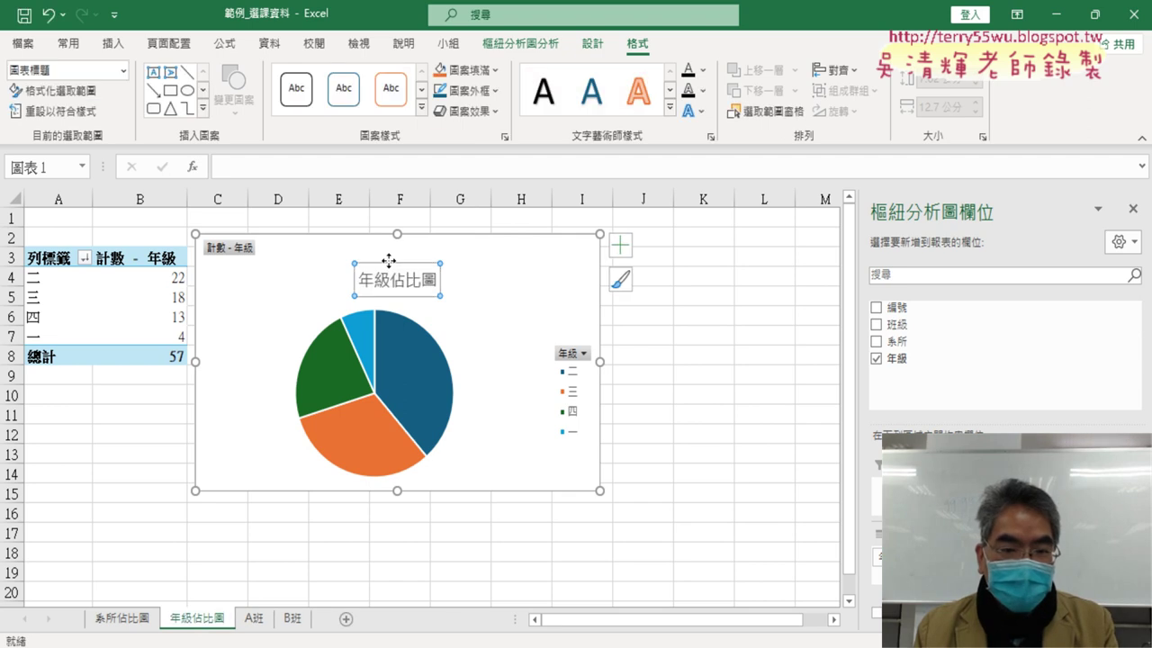
click(68, 43)
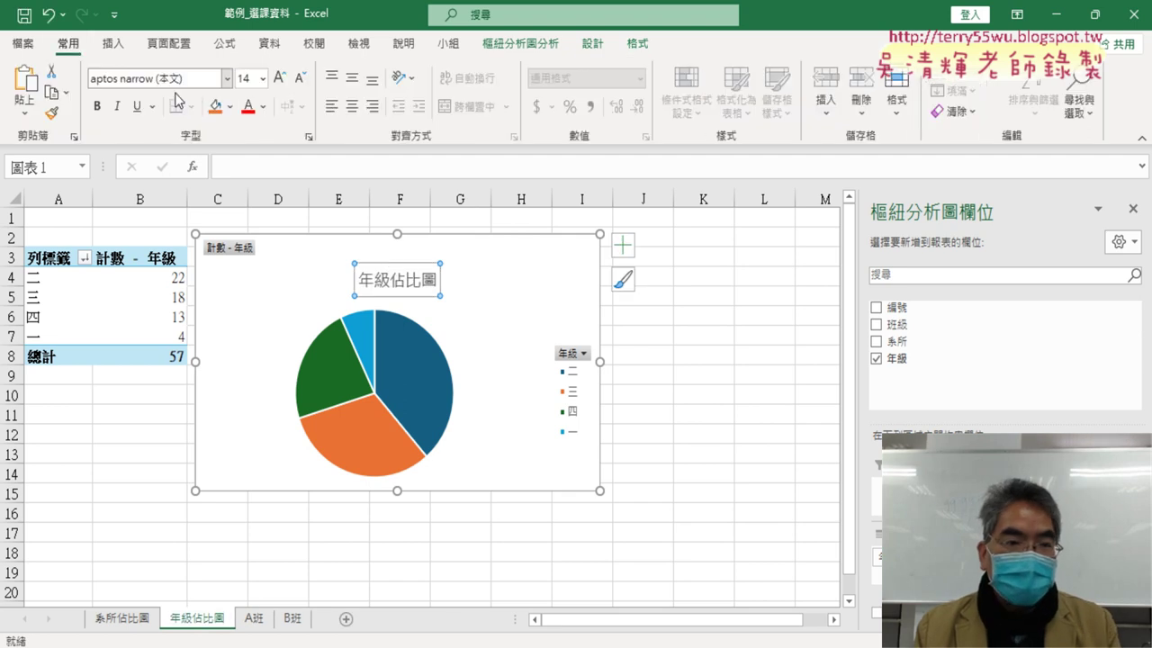
click(248, 105)
click(97, 105)
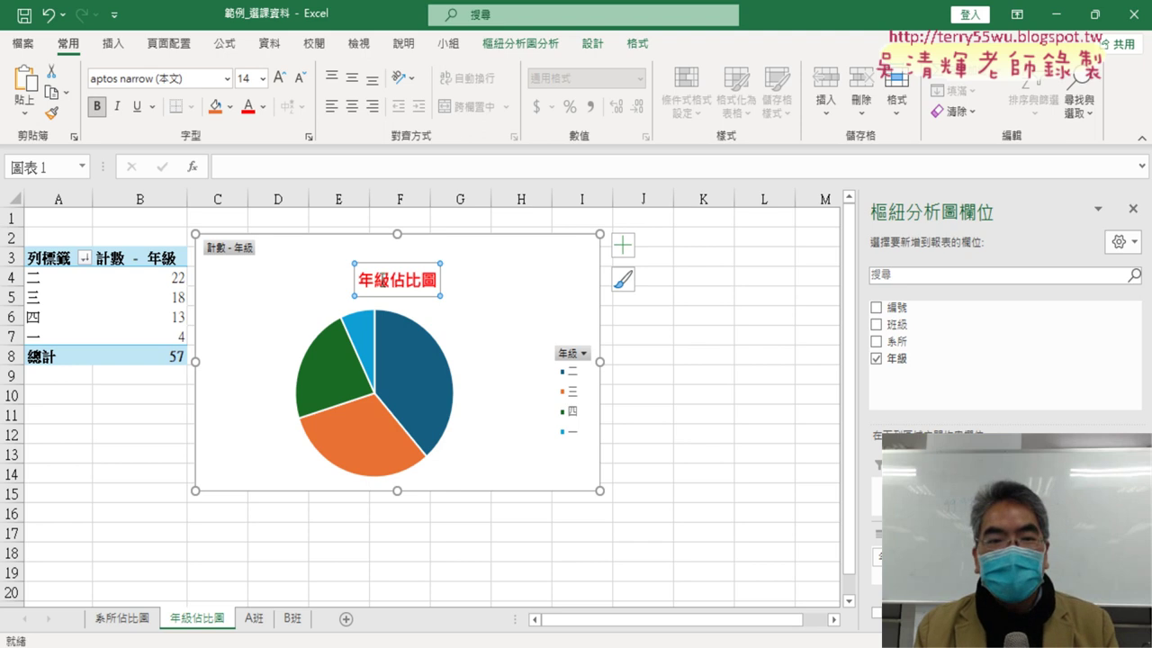
click(279, 78)
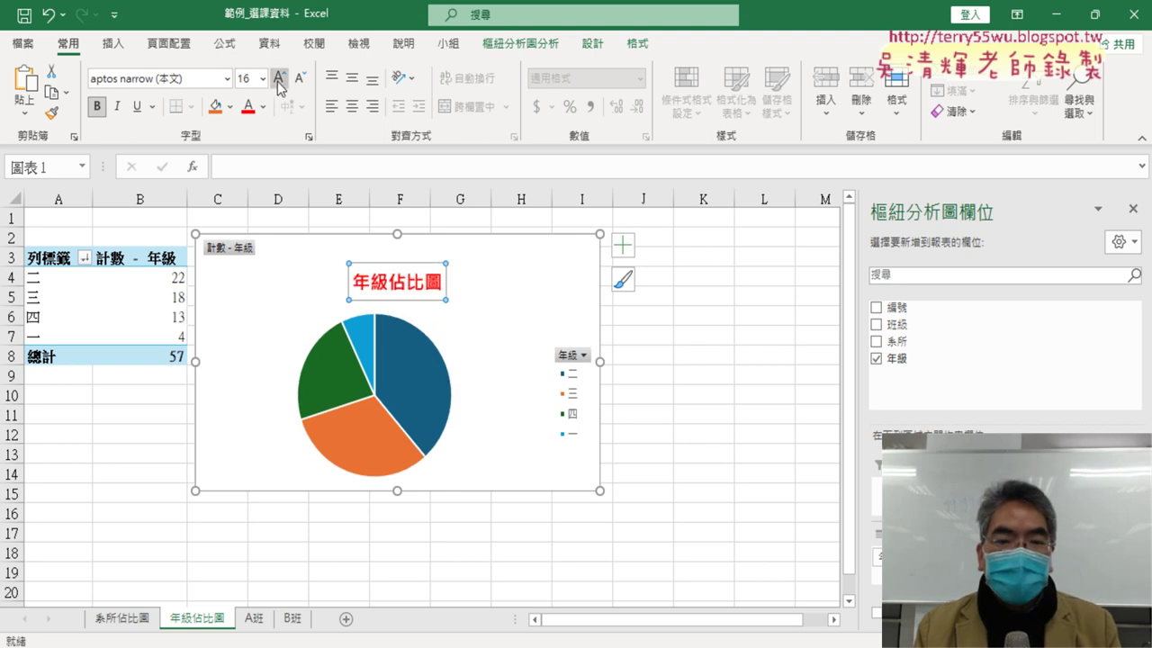
click(279, 78)
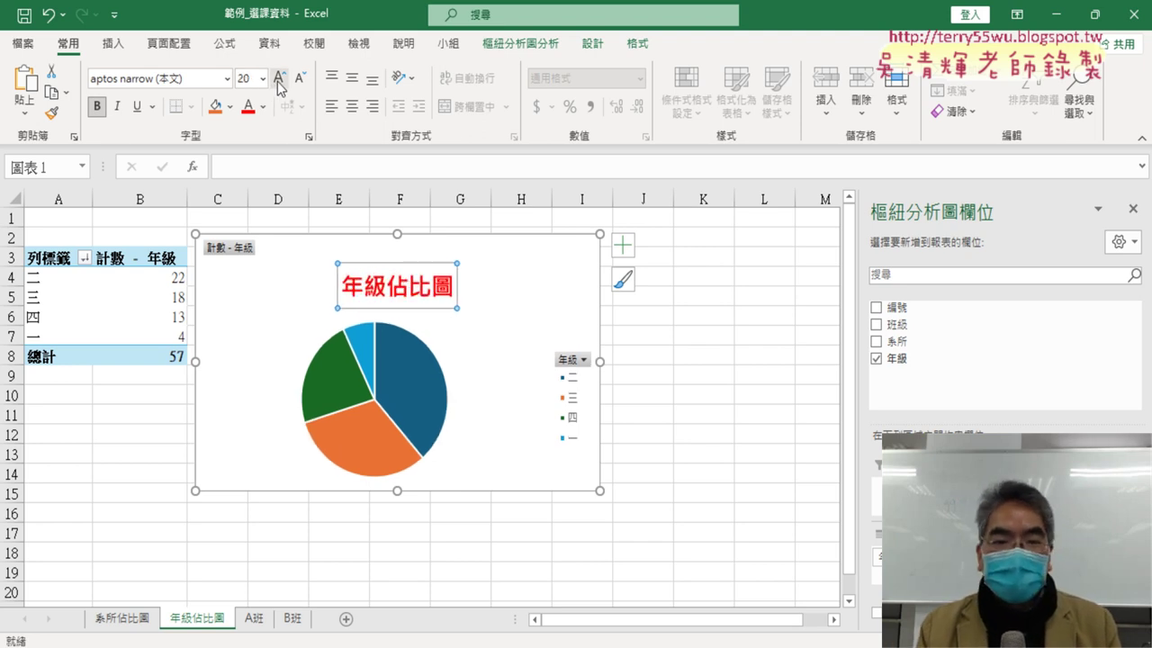
click(279, 78)
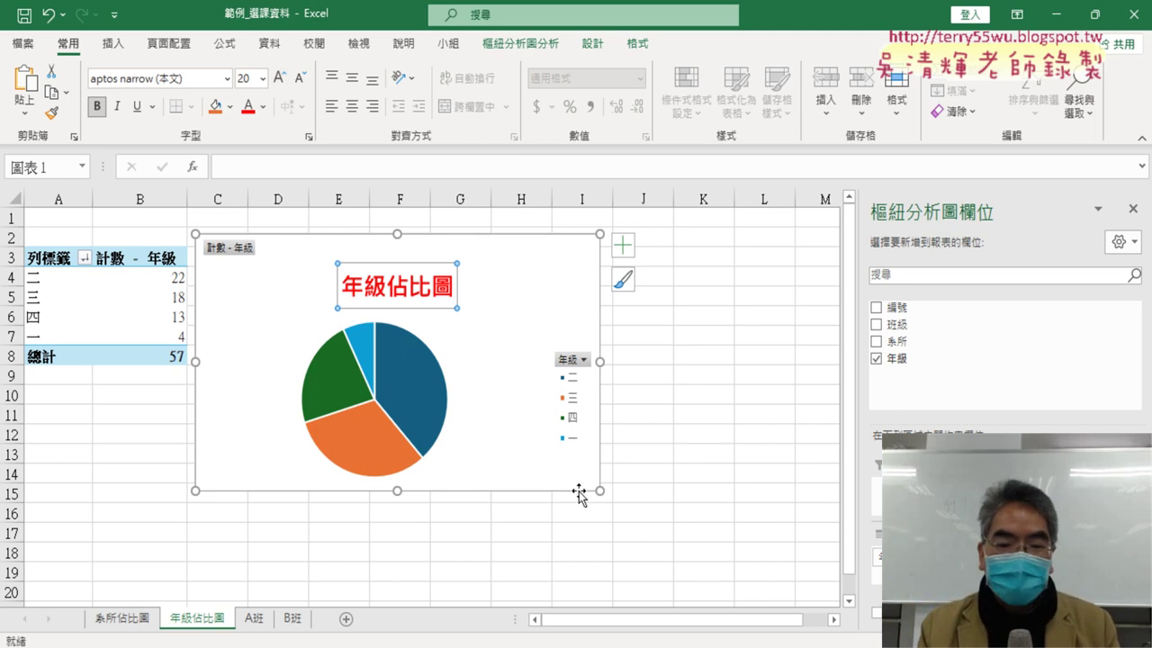
drag(599, 491, 628, 579)
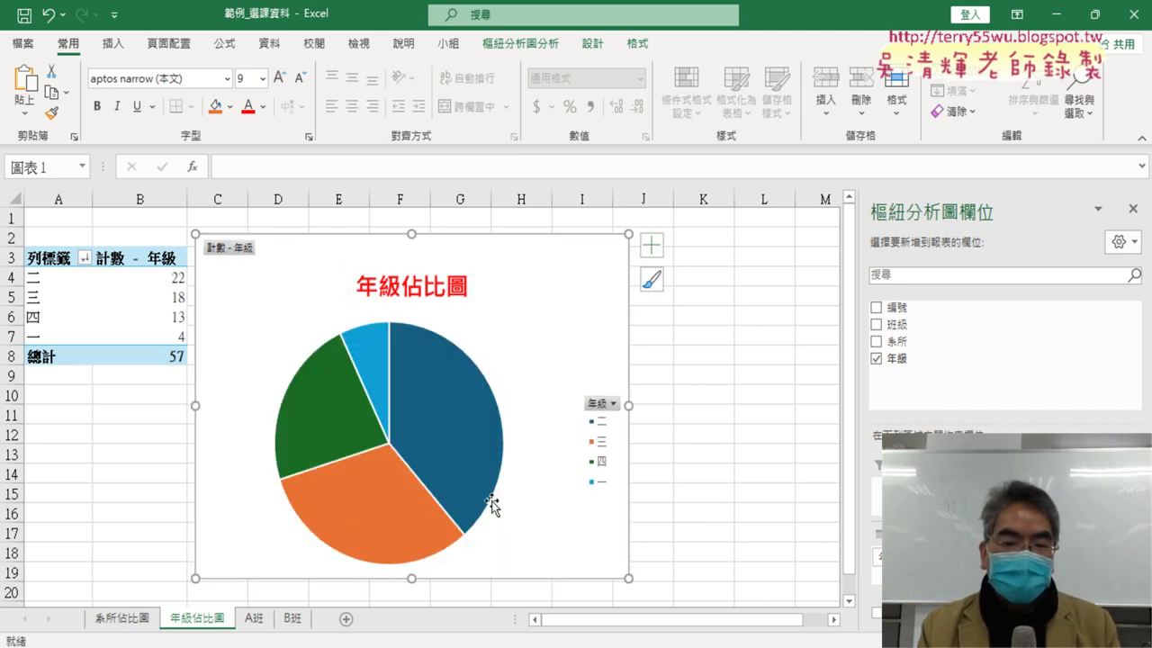
right_click(433, 401)
click(519, 331)
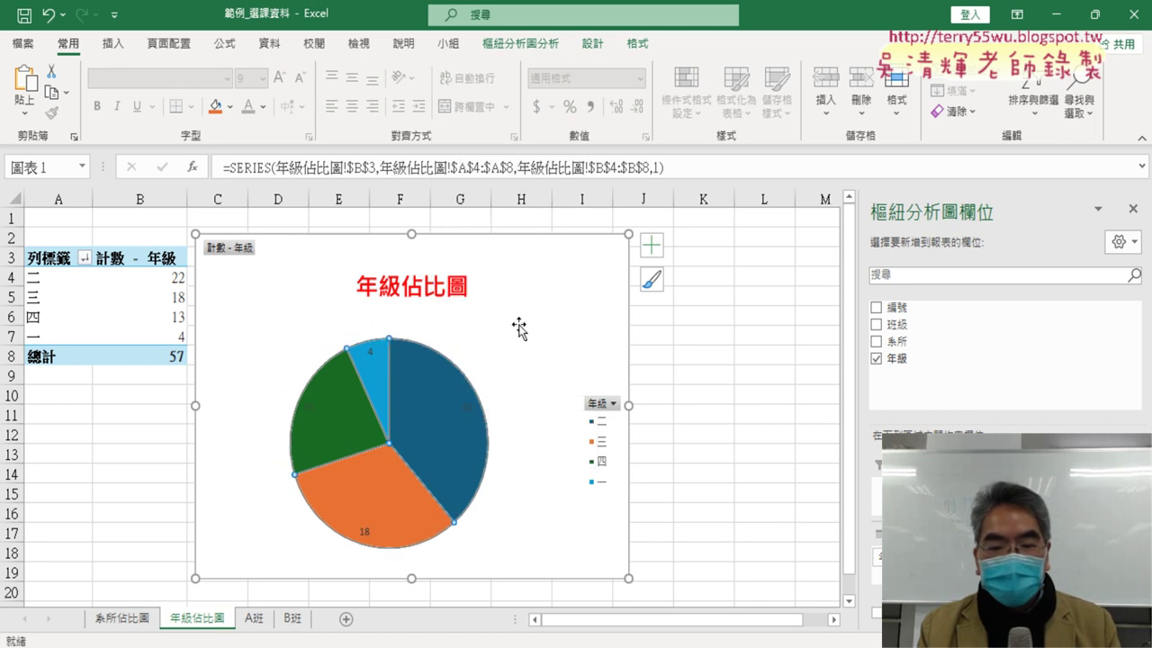
right_click(426, 398)
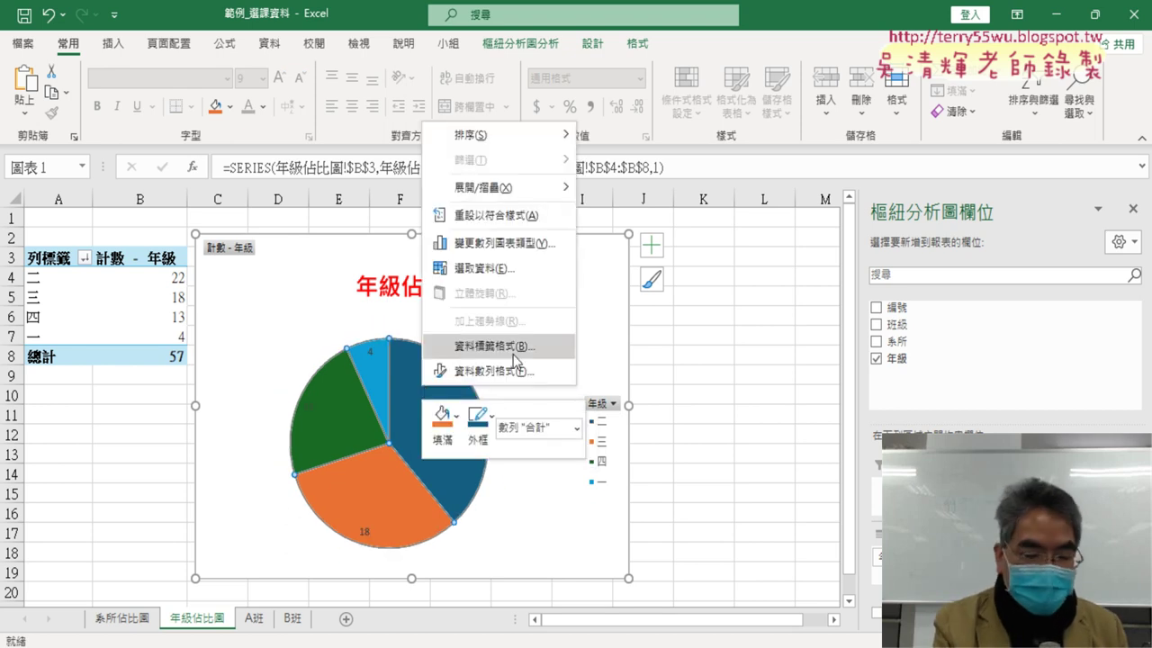
click(777, 363)
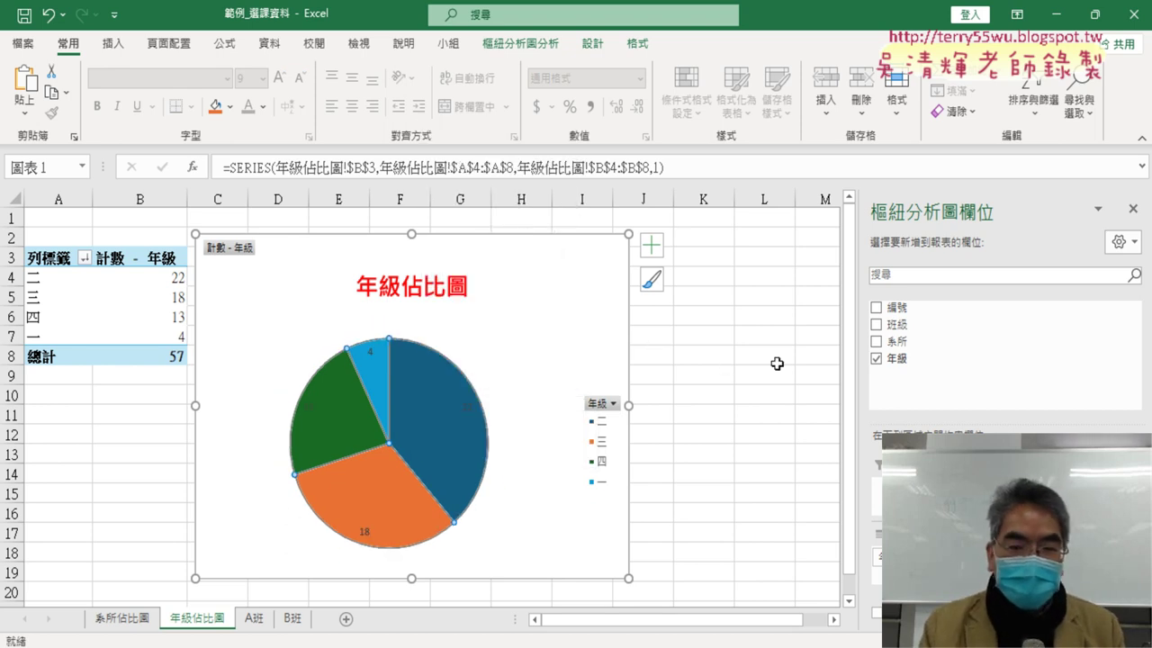
key(ctrl+z)
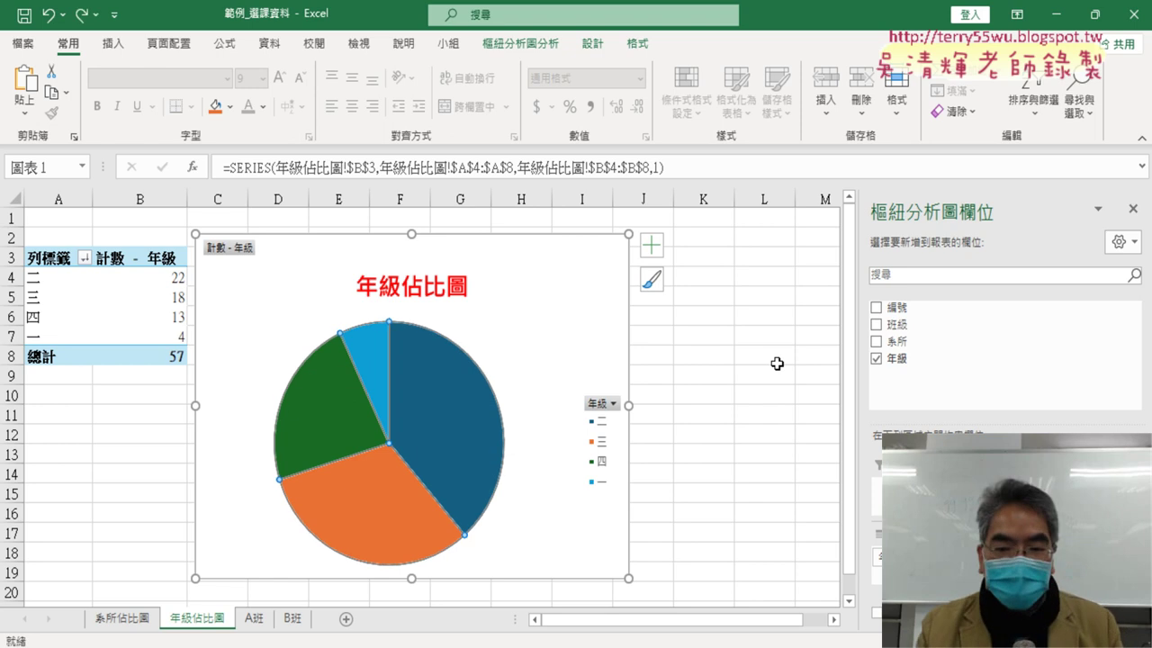
Step: Add data callouts to the pie series and pull the 二 slice out slightly from the pie
right_click(491, 429)
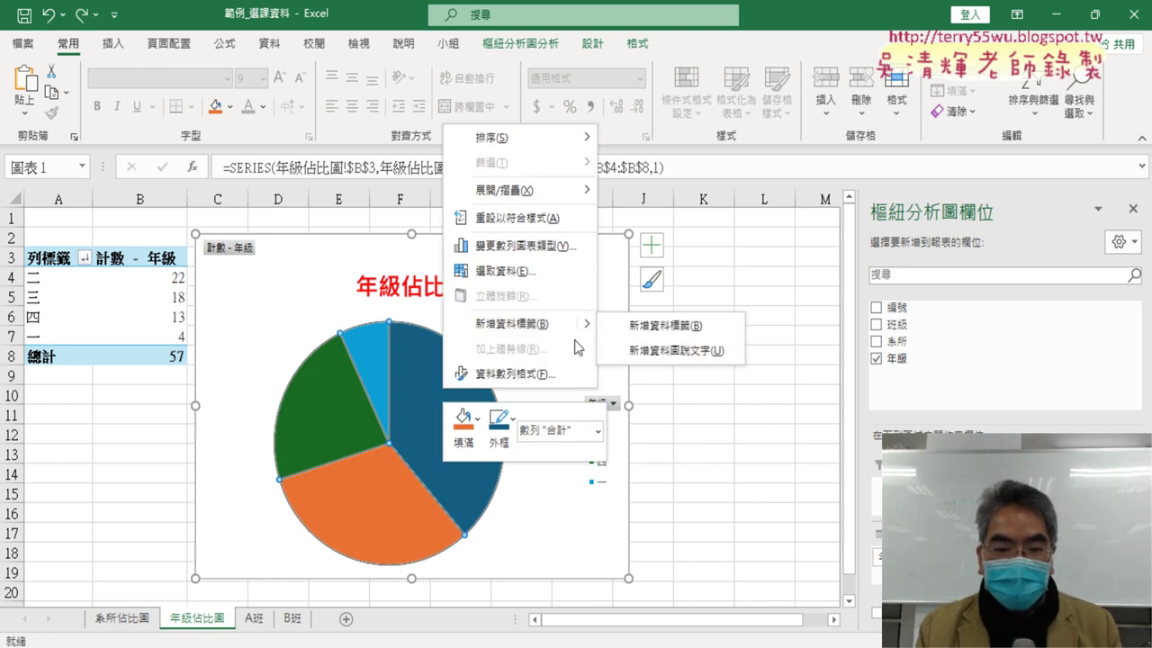
mouse_move(537, 336)
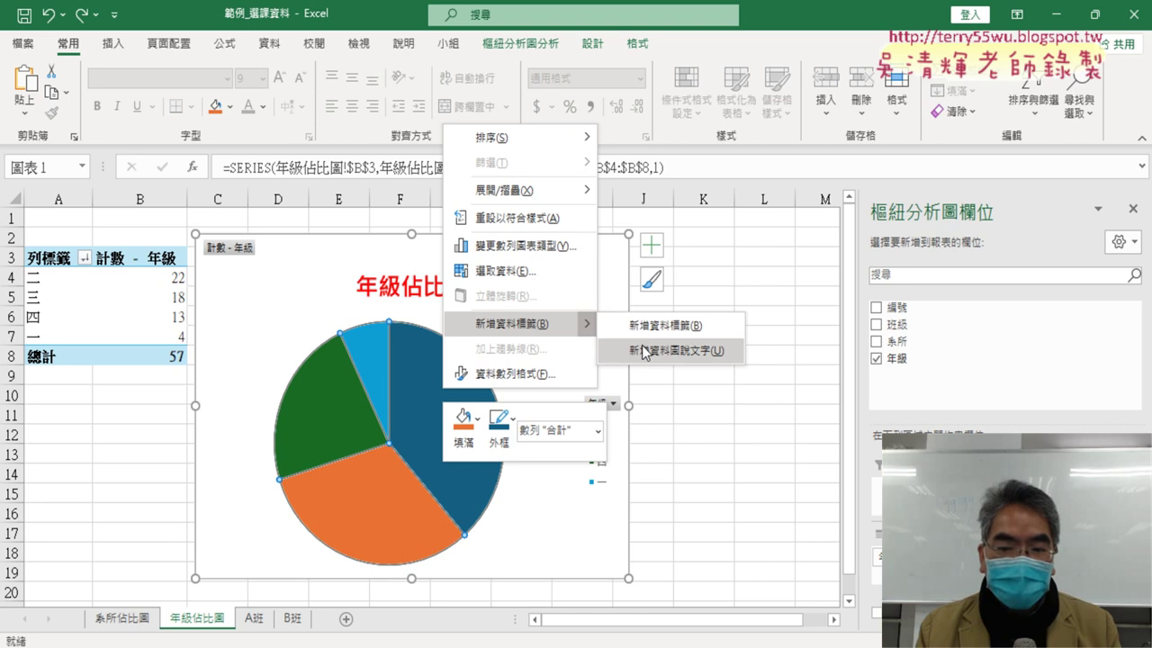
click(643, 348)
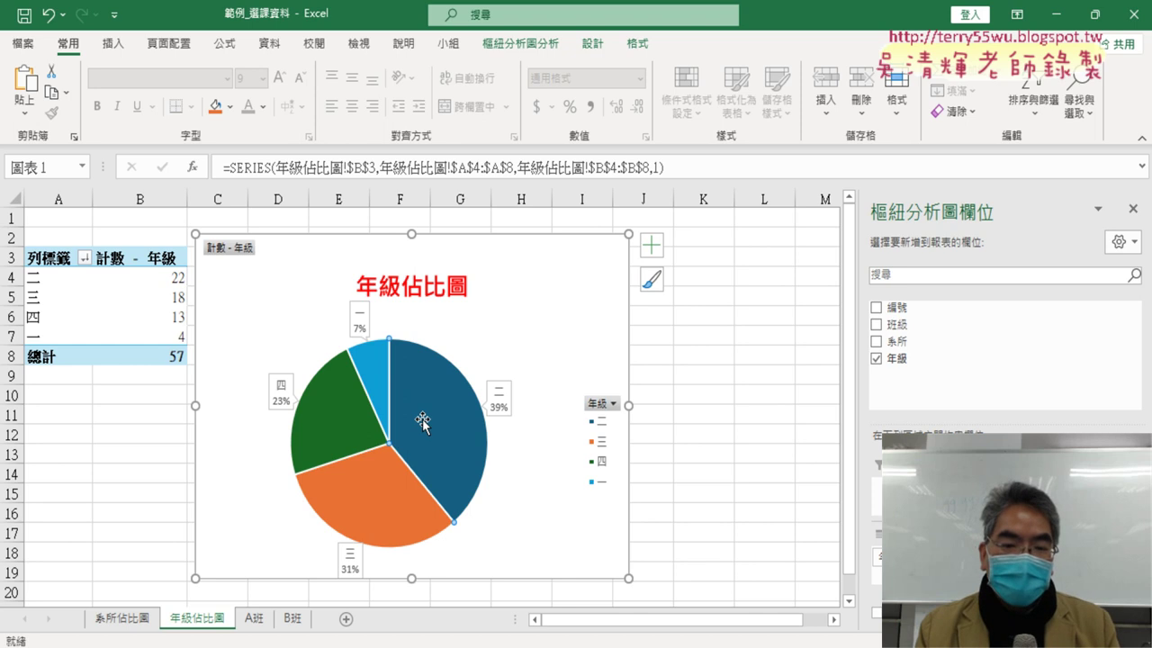
drag(422, 419, 450, 410)
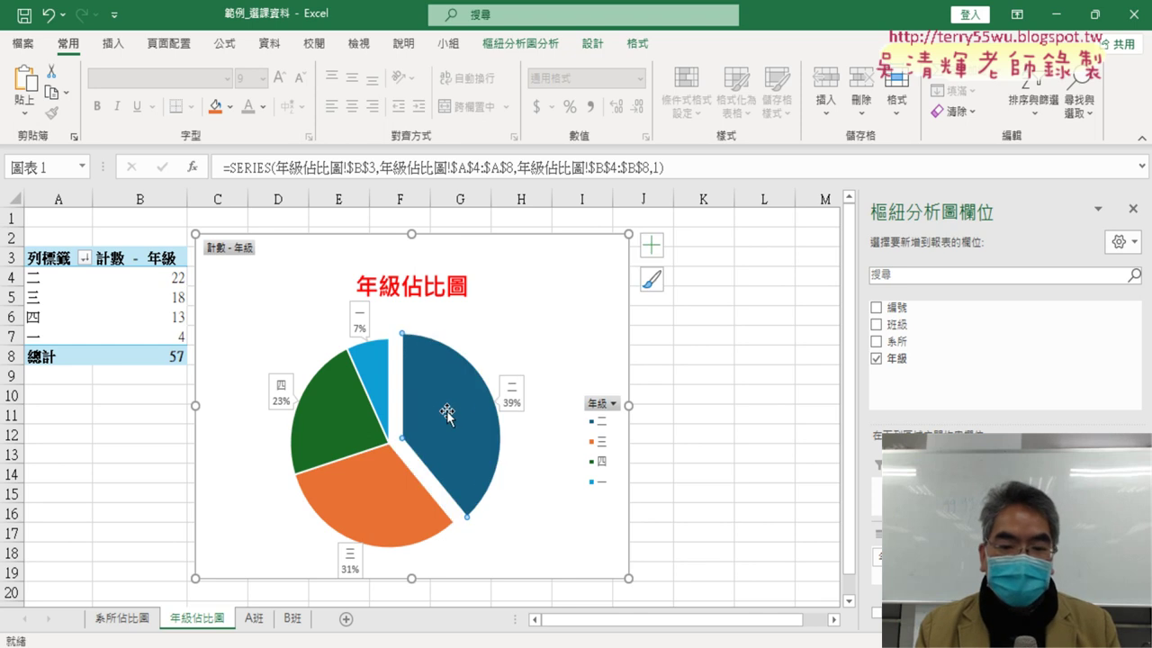
Step: Enlarge the 二 slice's callout box, set its text to 10.5 pt red, and deselect the chart
click(526, 390)
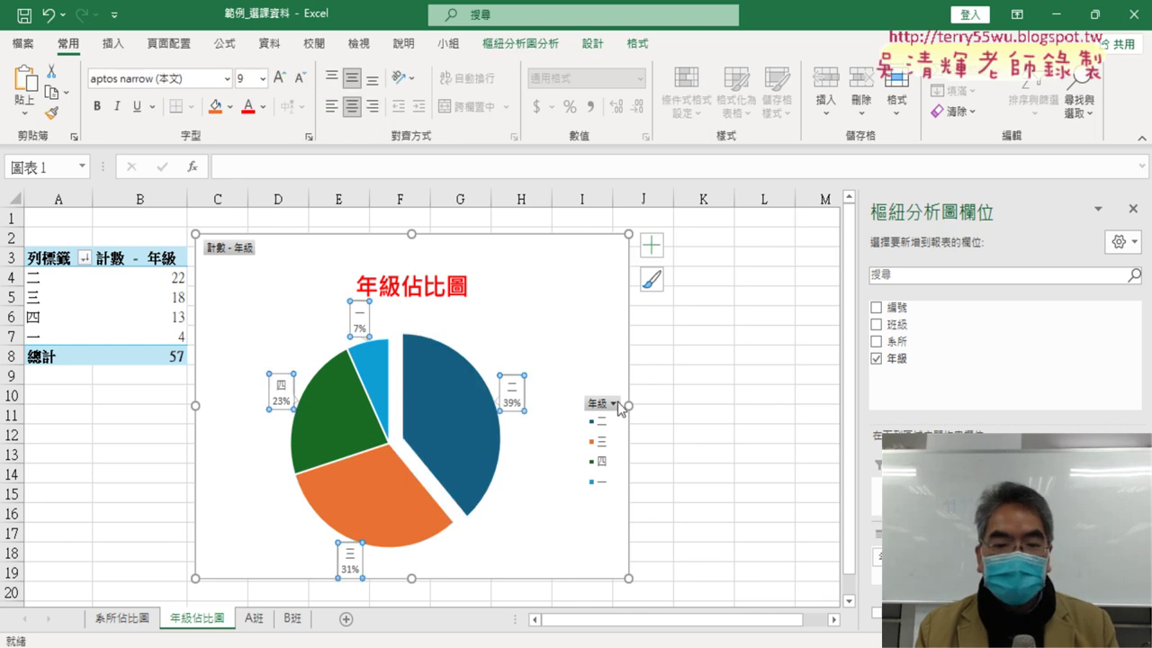
click(523, 387)
drag(529, 373, 545, 370)
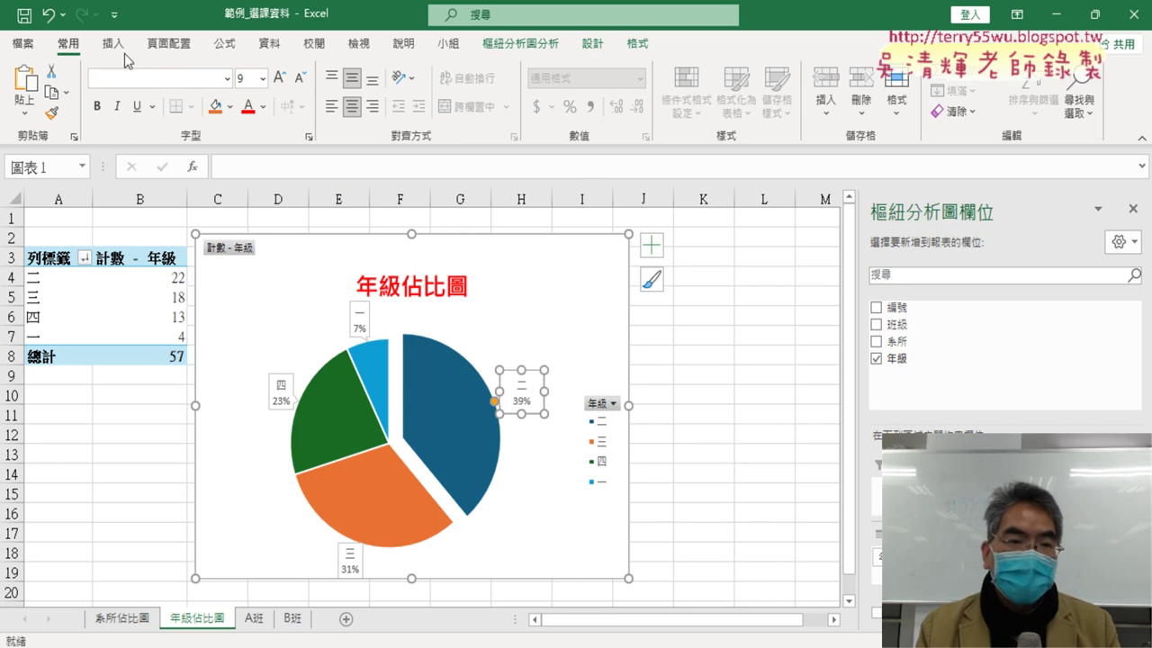
click(279, 80)
click(278, 80)
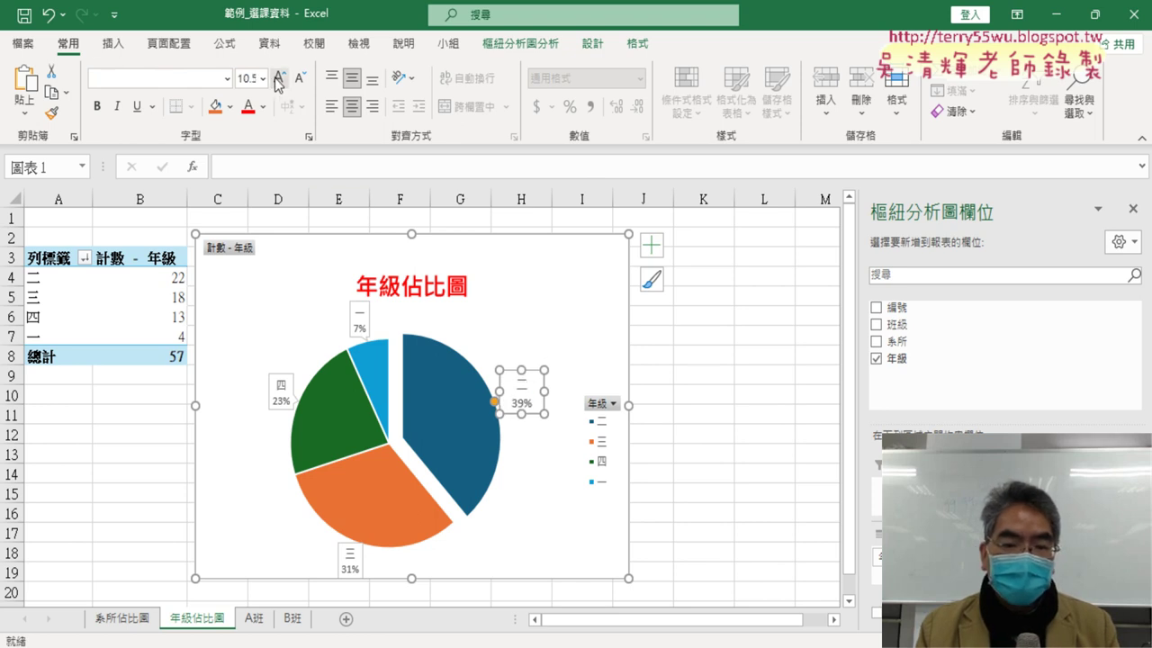
click(250, 107)
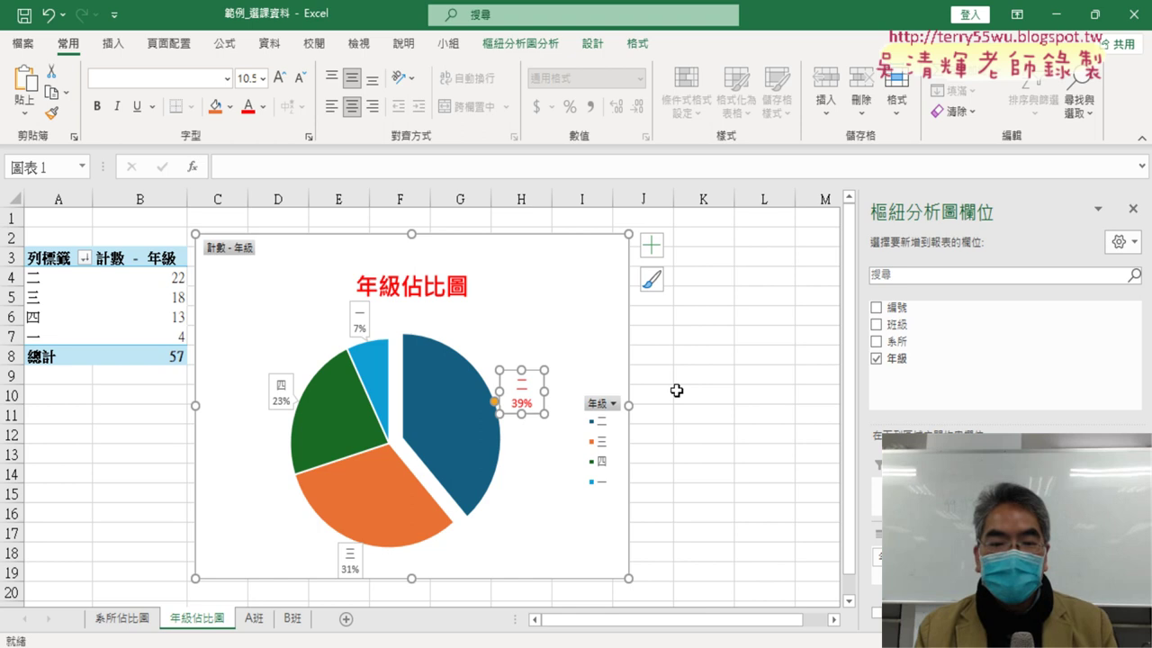
click(751, 431)
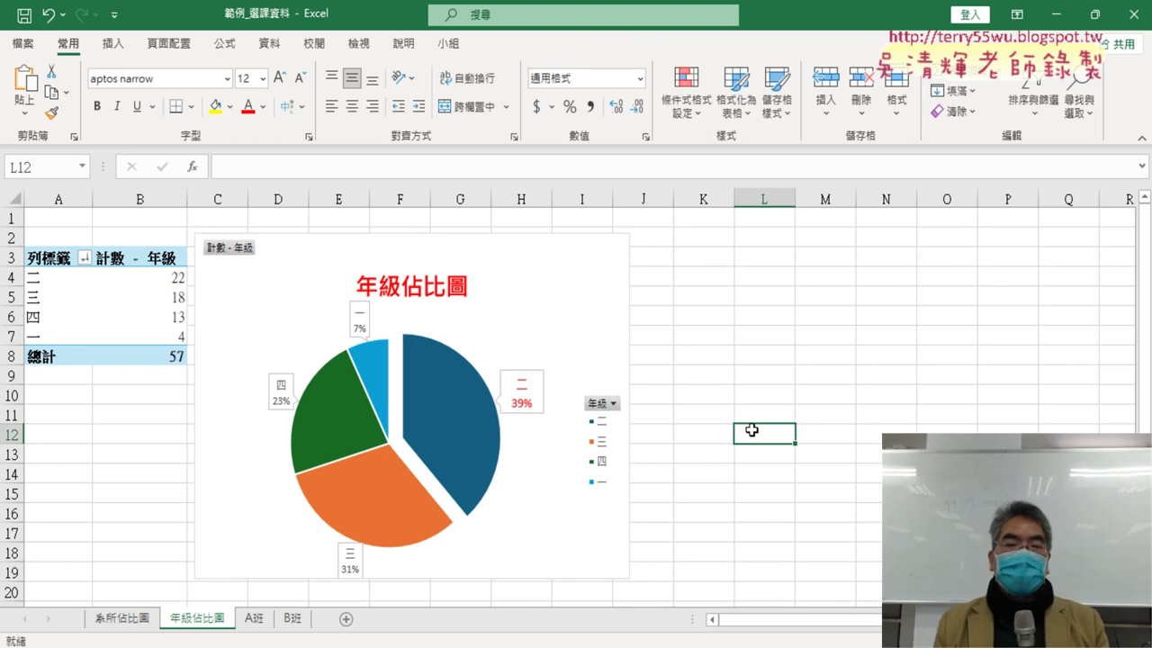
Step: Remove the chart's legend and narrow the chart so it ends at about the start of column H
click(550, 315)
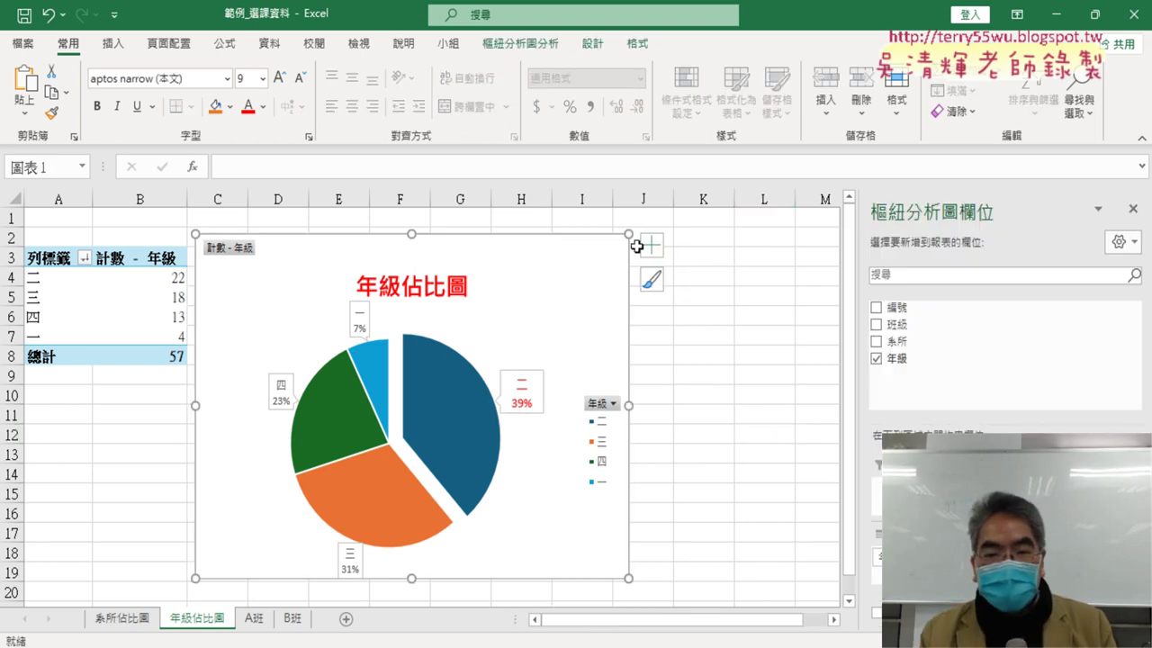
click(648, 245)
click(692, 304)
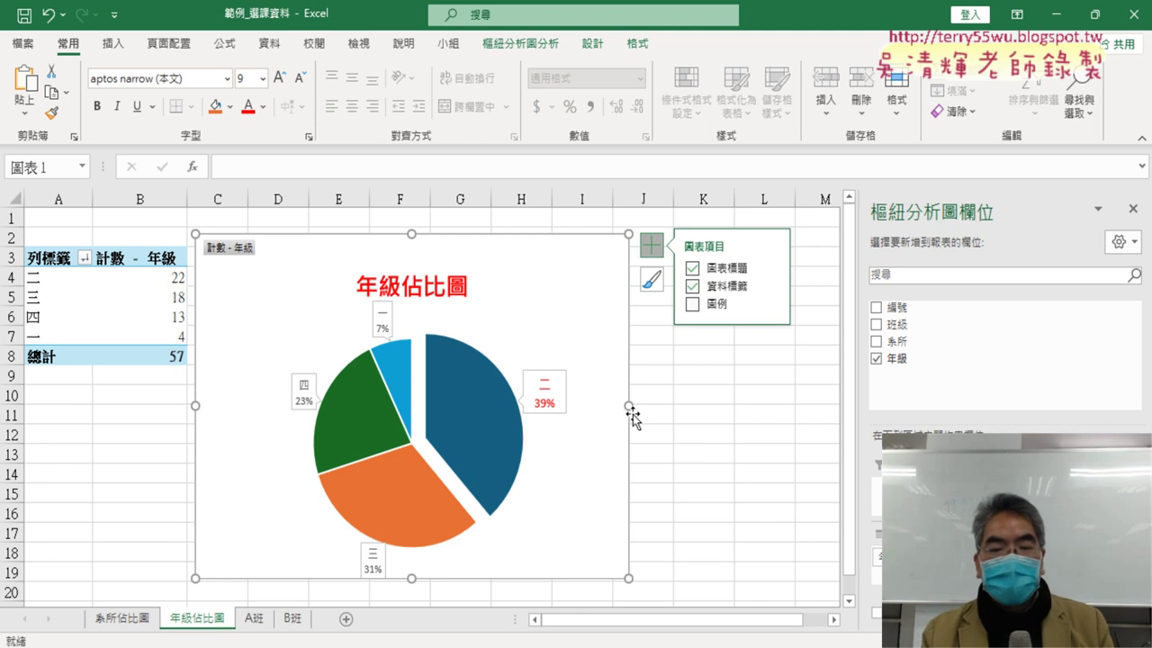
drag(629, 405, 537, 405)
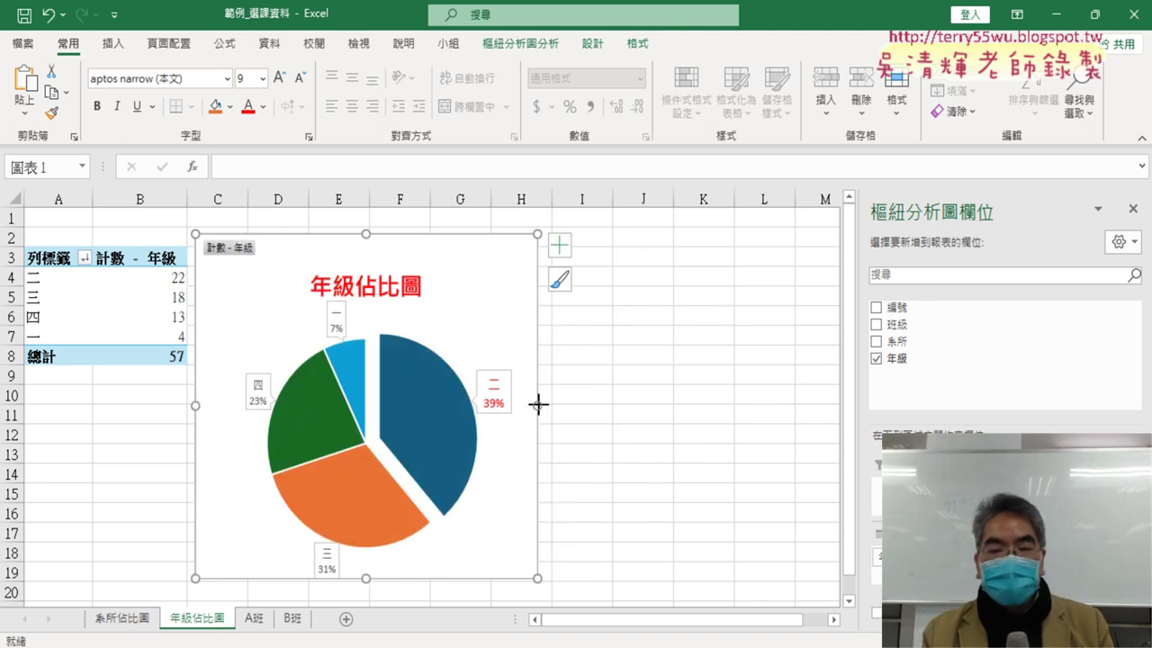
drag(537, 405, 513, 405)
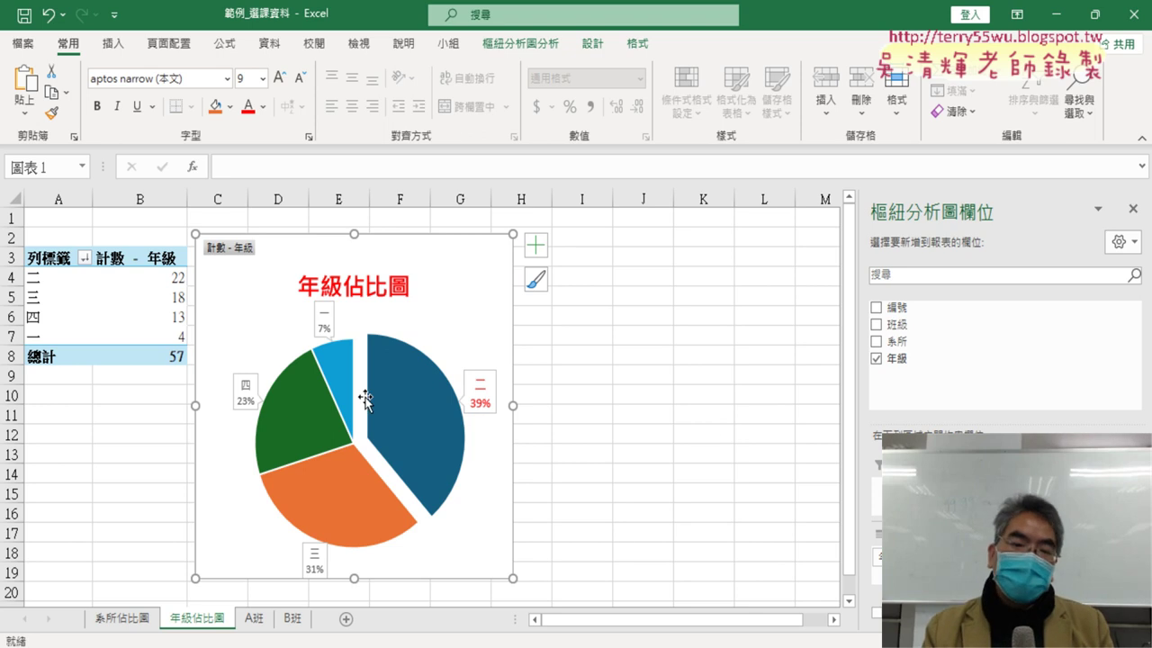
Step: Change the 年級佔比圖 pie chart's type to a doughnut chart (環圈圖)
mouse_move(387, 400)
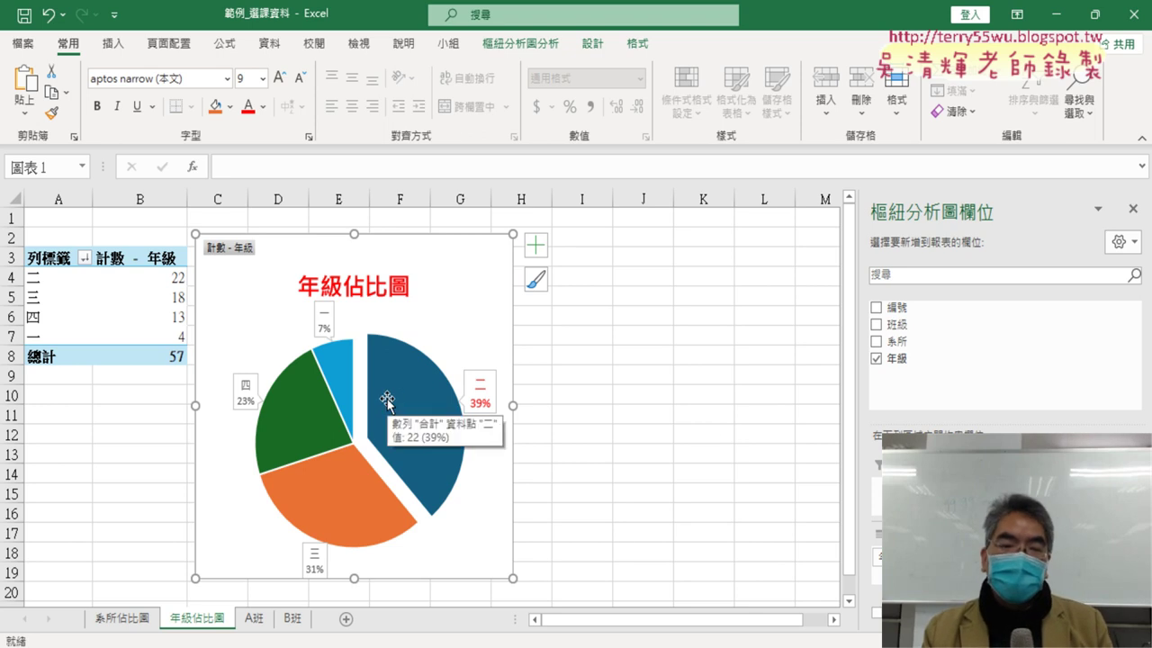
right_click(451, 329)
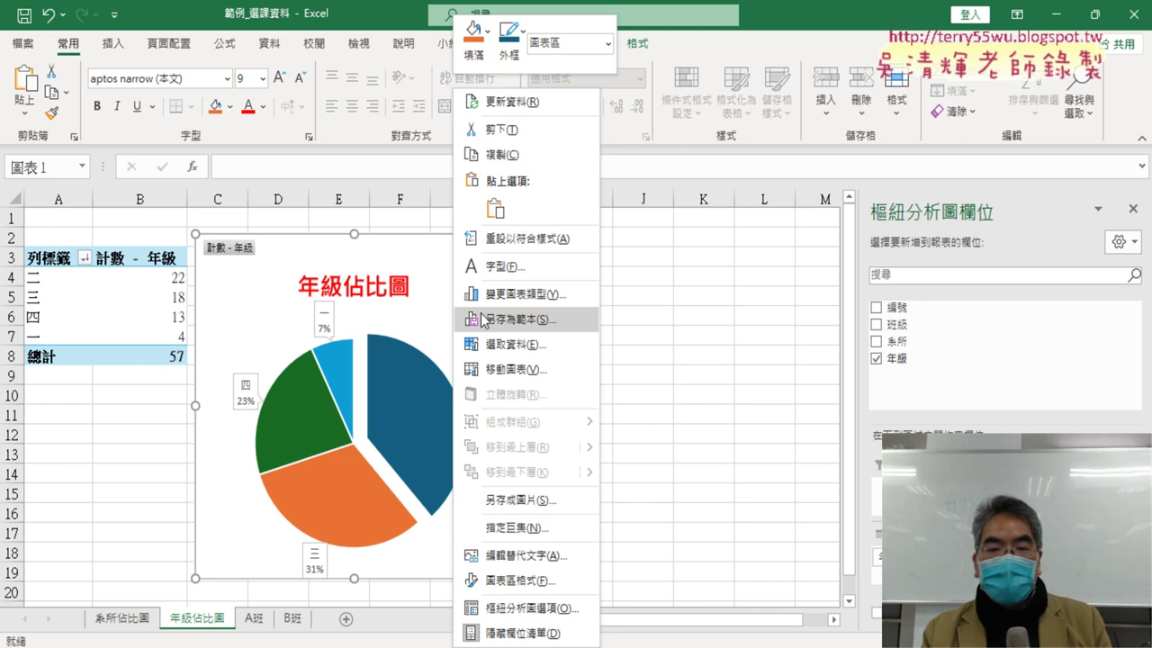
click(544, 295)
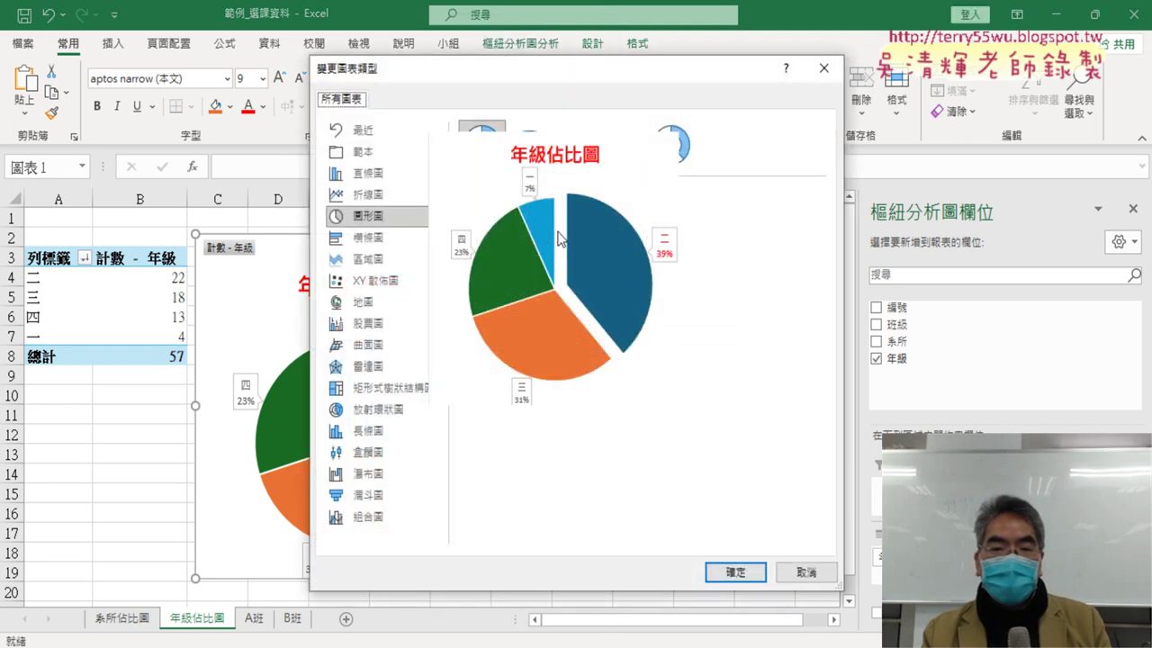
click(667, 160)
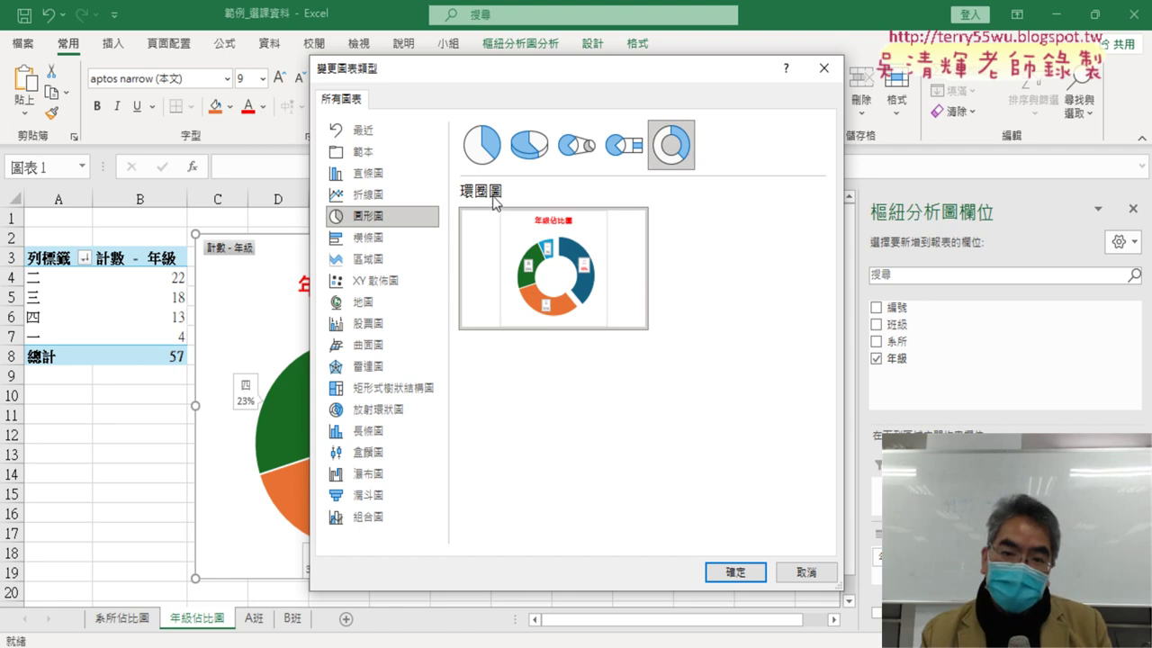
click(741, 572)
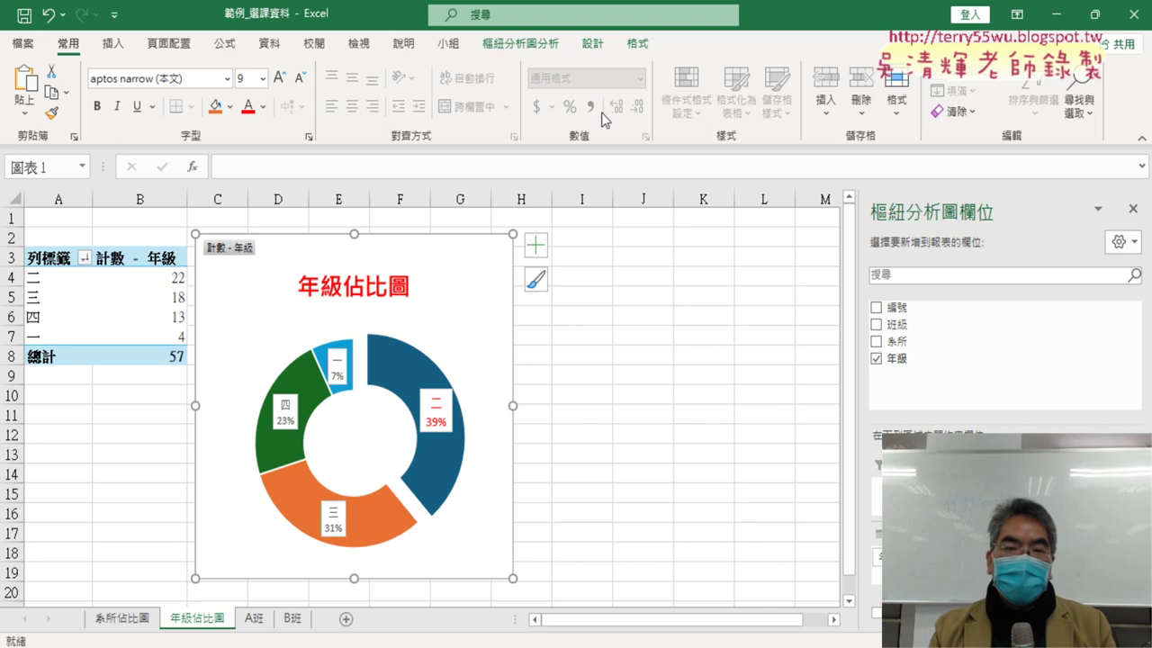
Step: Apply the dark-background chart style 樣式 7 to the doughnut chart and deselect it
click(596, 47)
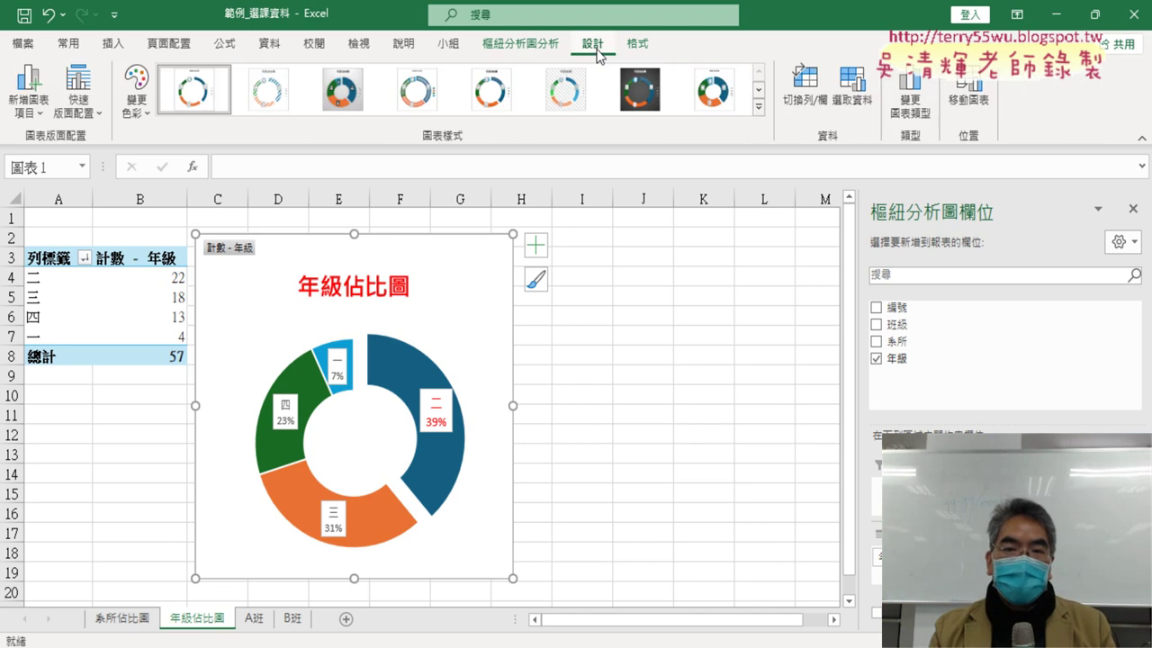
click(758, 106)
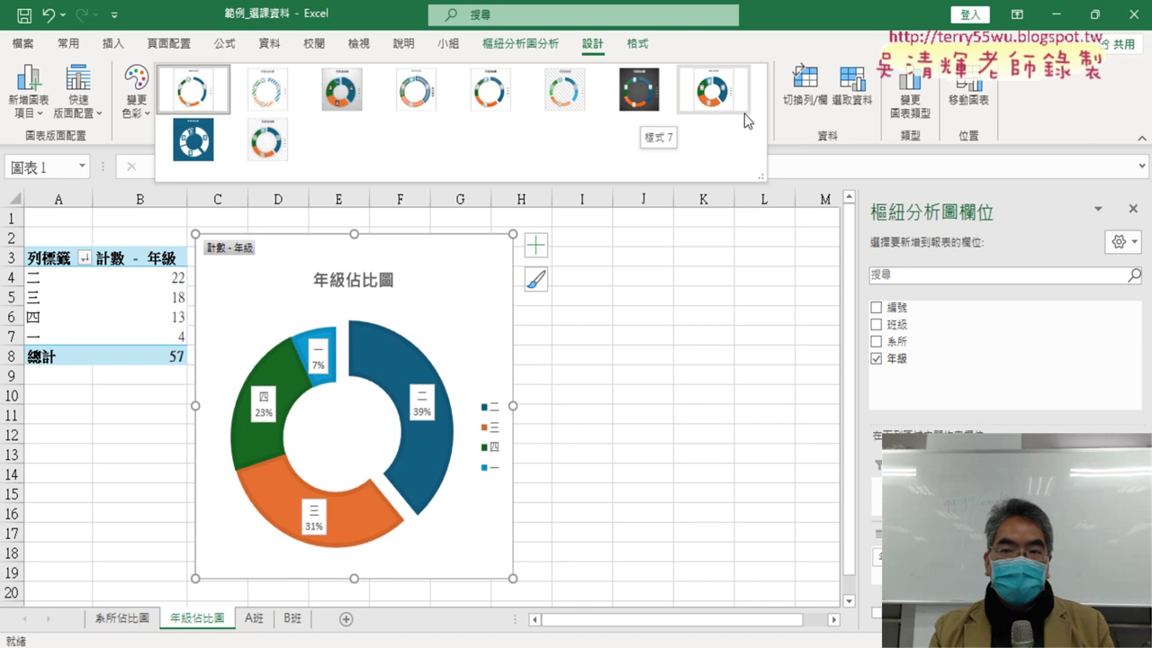
click(651, 109)
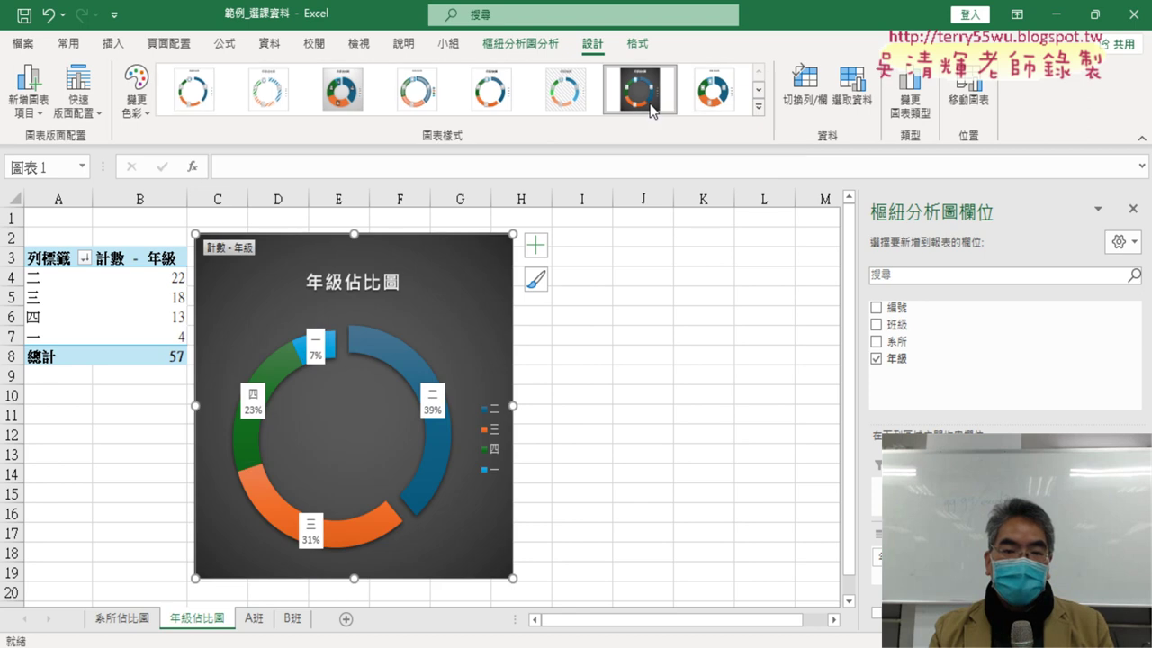
click(675, 371)
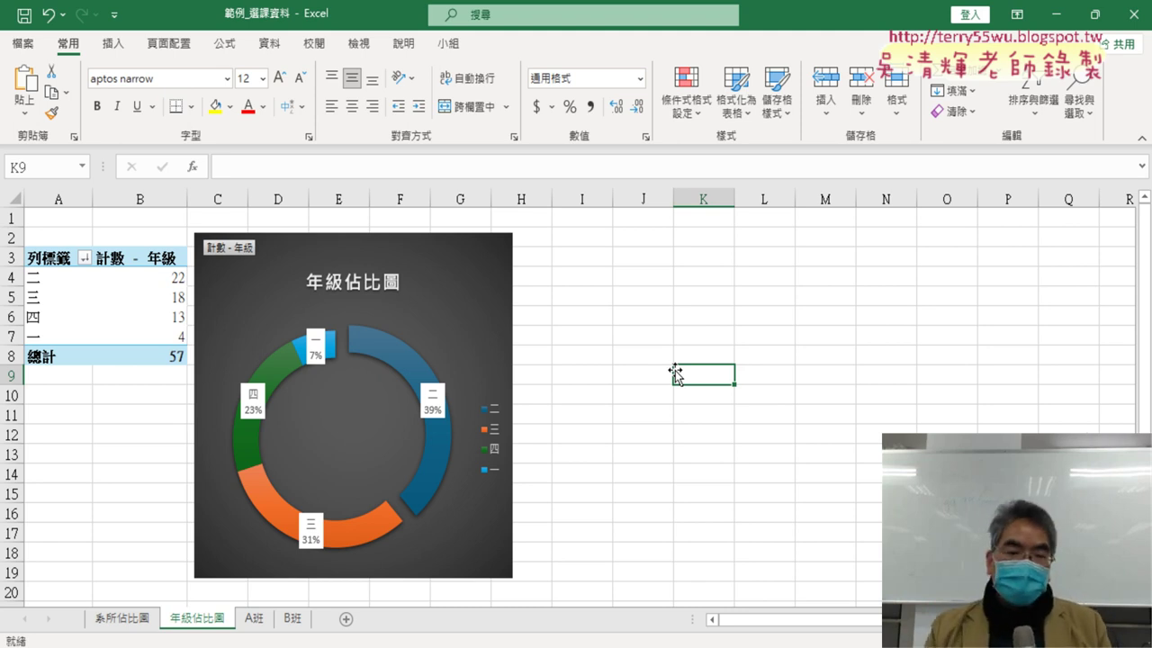
Step: Look over the A班, 系所佔比圖 and 年級佔比圖 sheets, and save the workbook
click(256, 626)
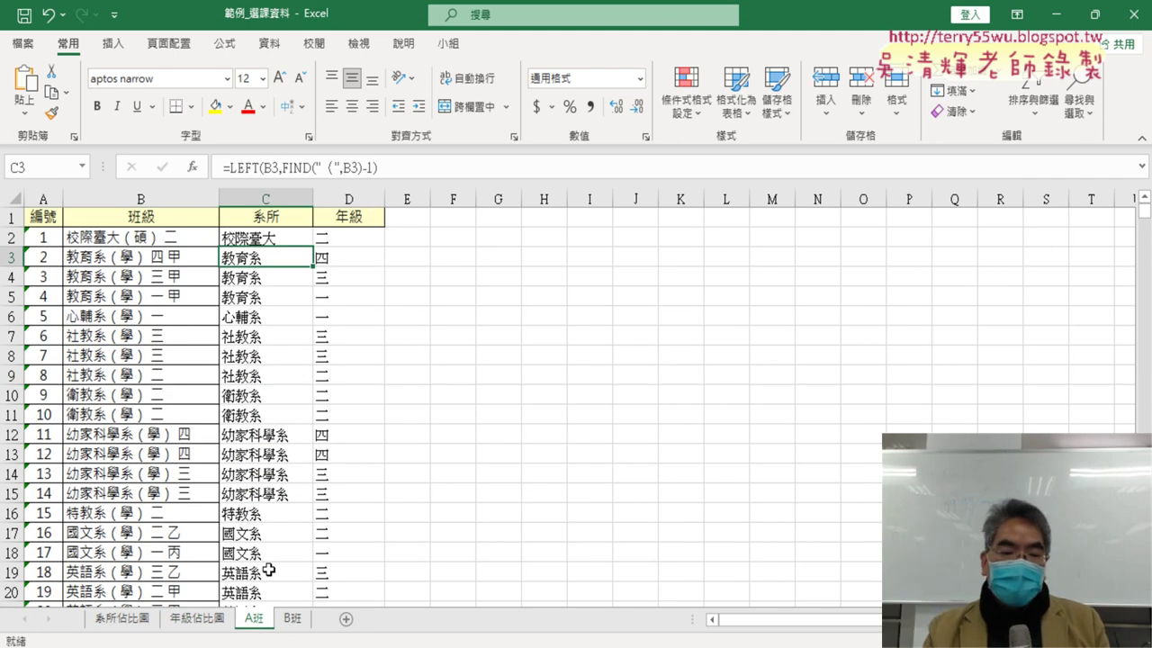
click(123, 619)
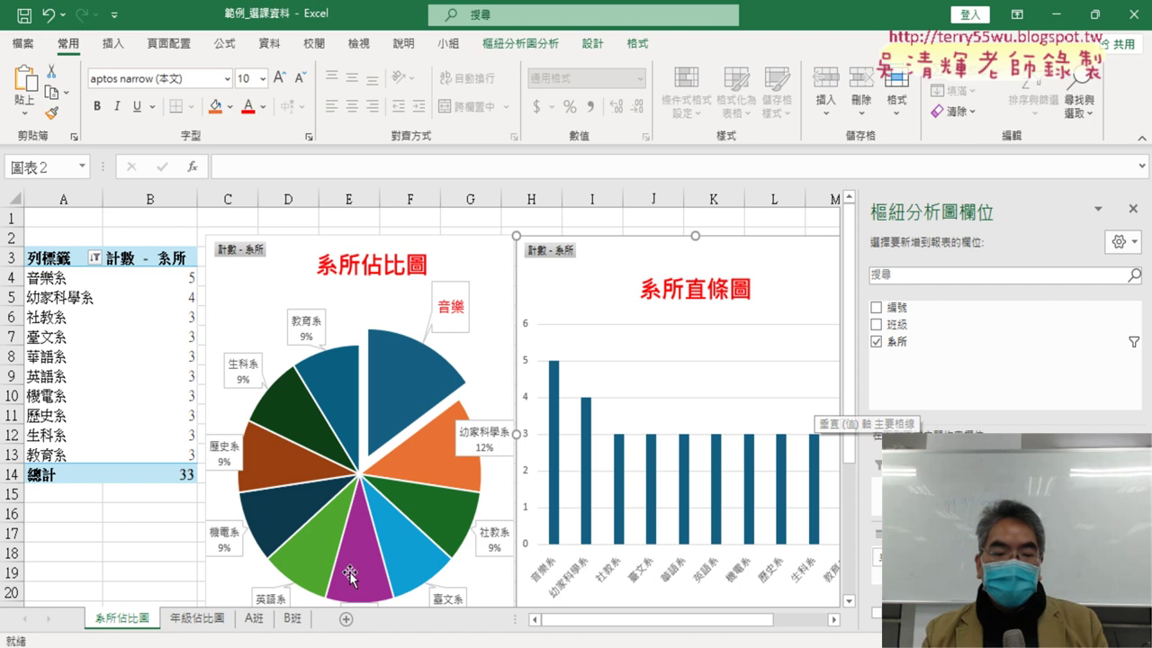
click(198, 618)
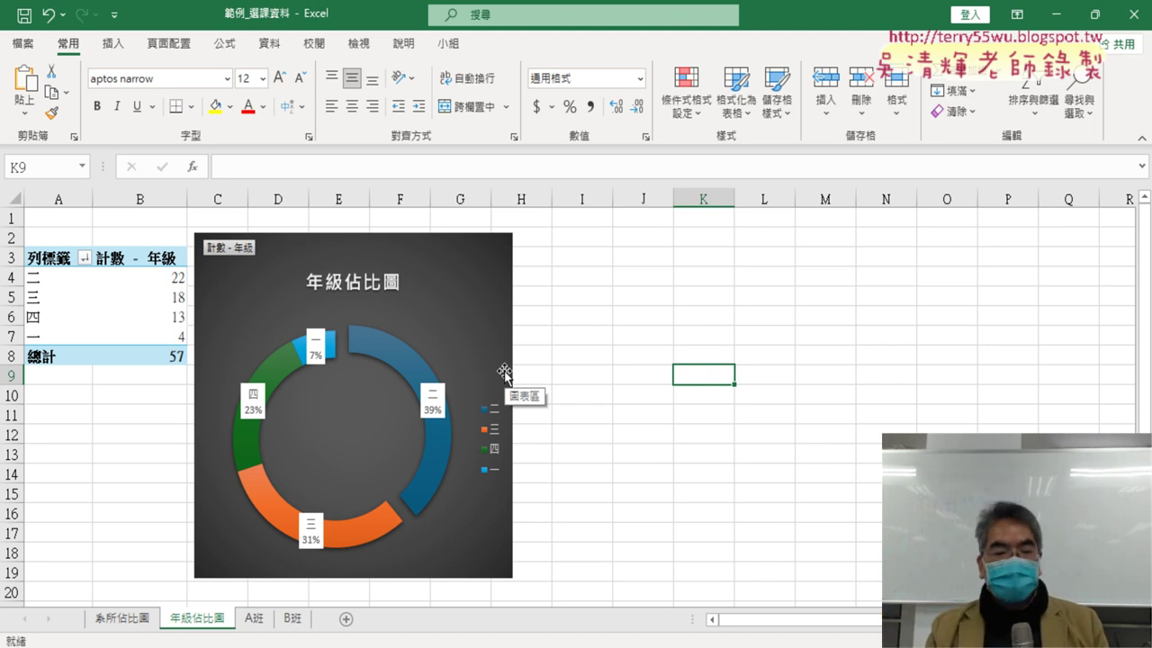
click(258, 623)
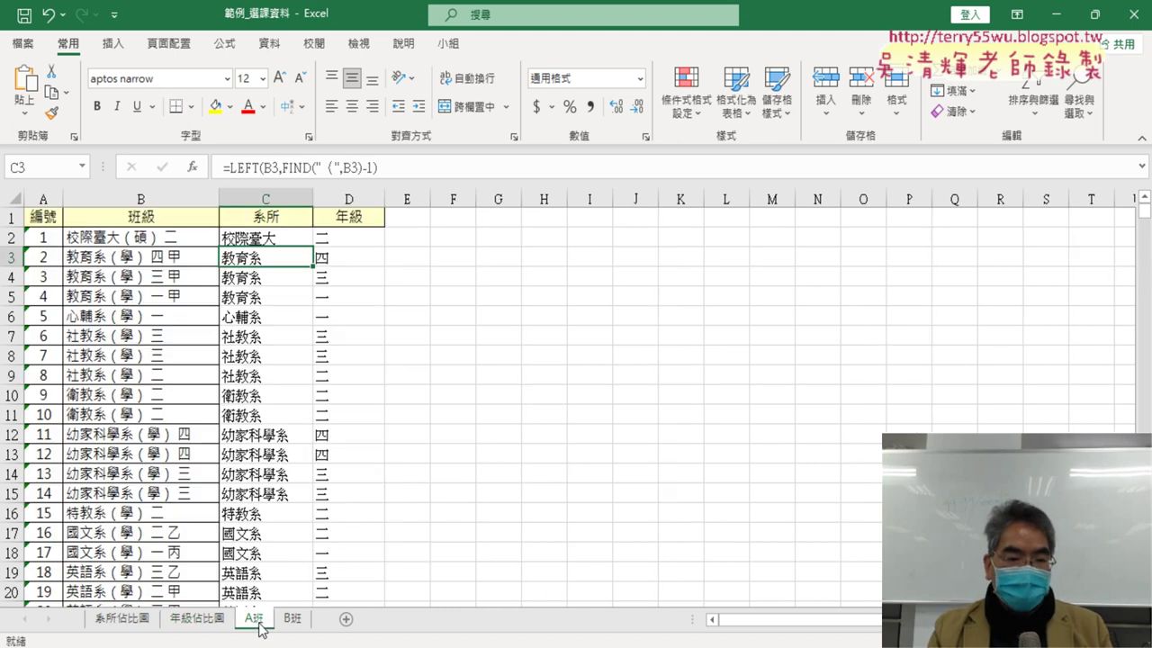
click(135, 626)
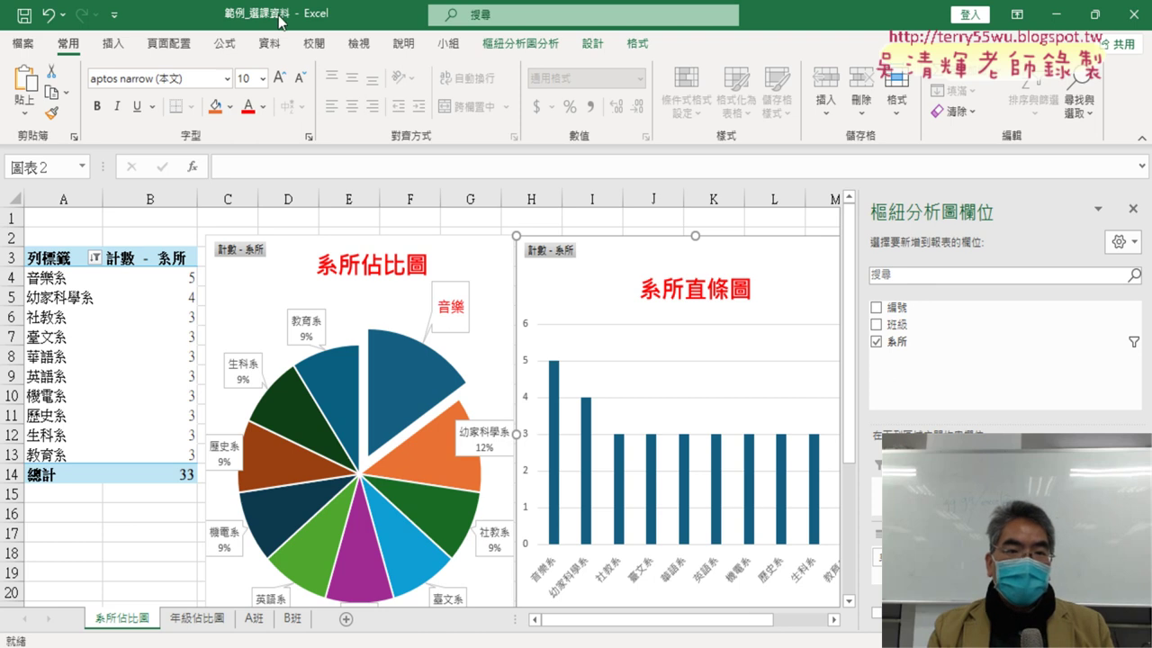
click(36, 49)
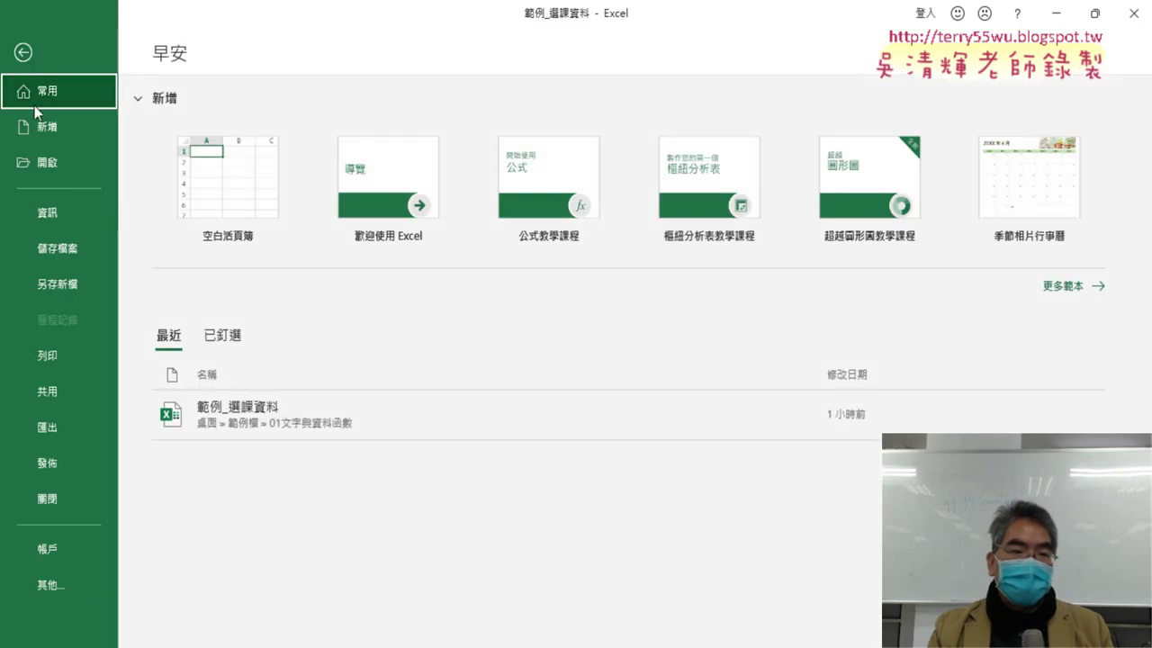
click(55, 265)
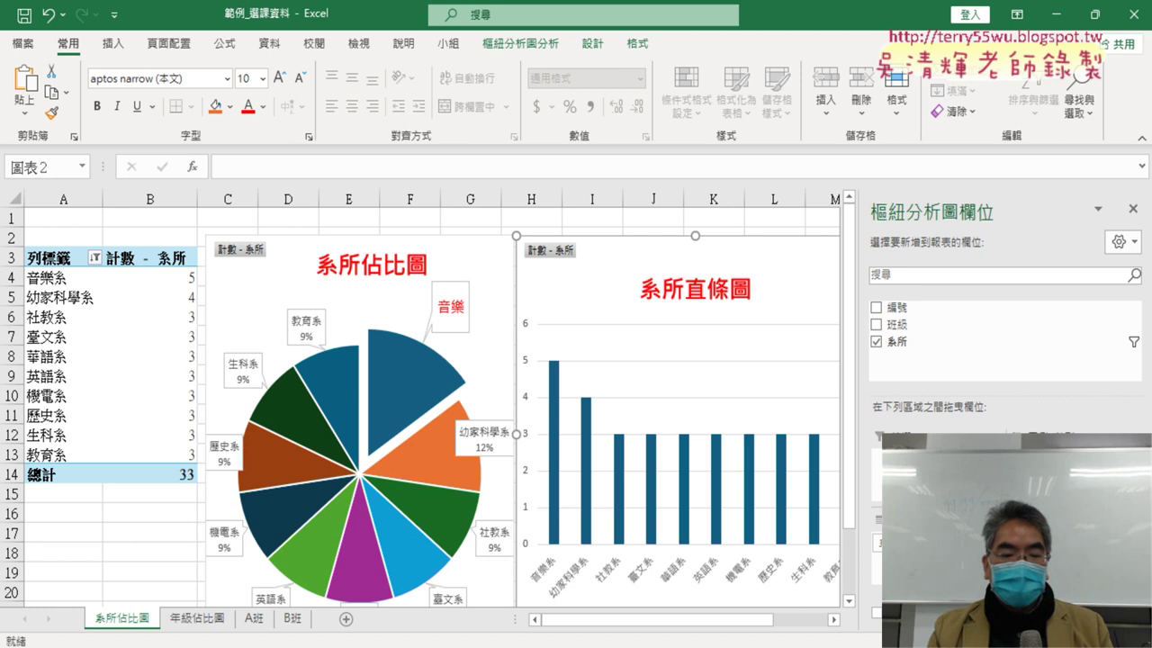
Step: Switch to the Homework page in Chrome and highlight the title of assignment 2, 系所佔比圖與年級佔比圖與變化題, to check its requirements
mouse_move(226, 646)
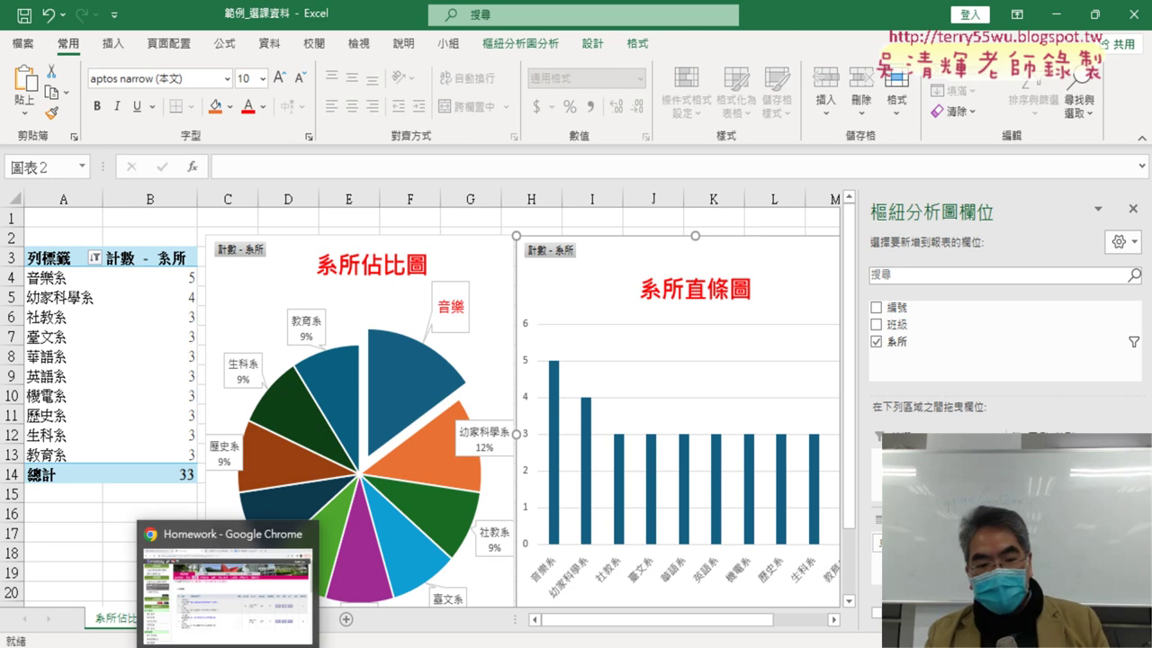
click(227, 585)
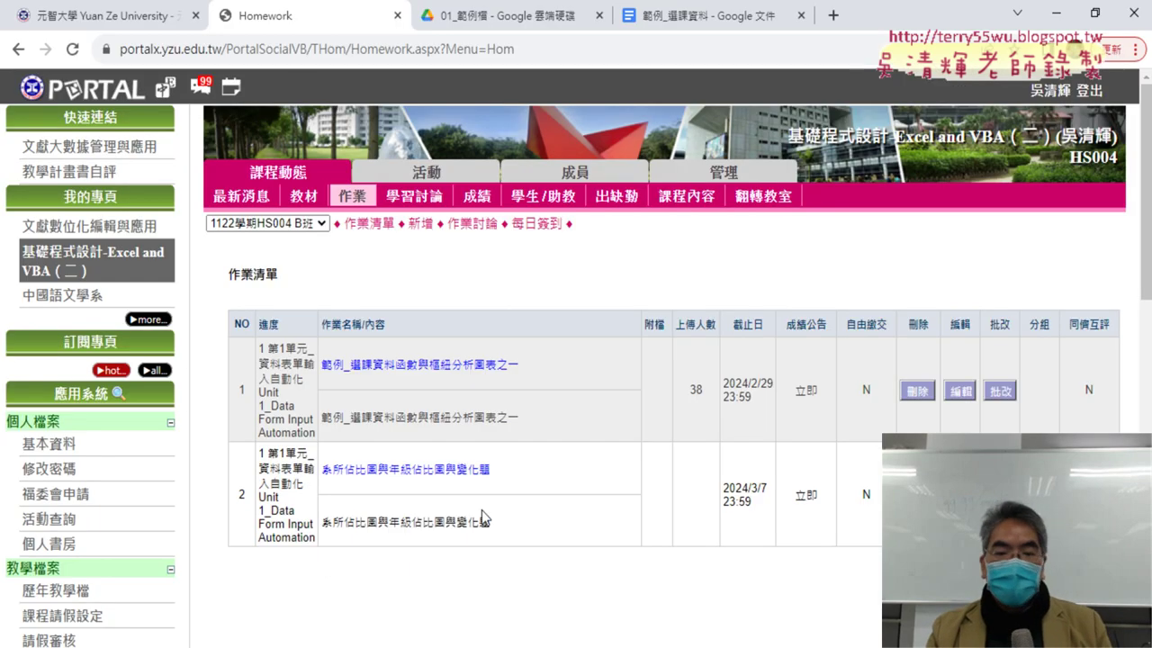
drag(322, 470, 492, 477)
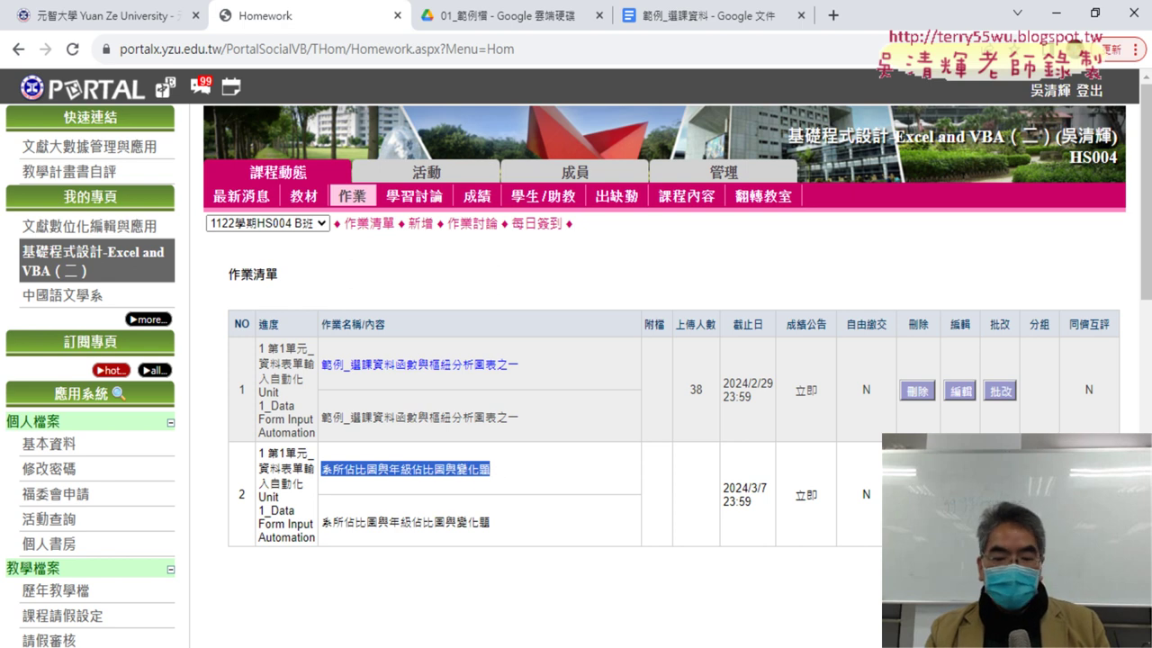
Step: Return to the Excel workbook and compare the charts on the 系所佔比圖 and 年級佔比圖 sheets with the assignment
key(alt+Tab)
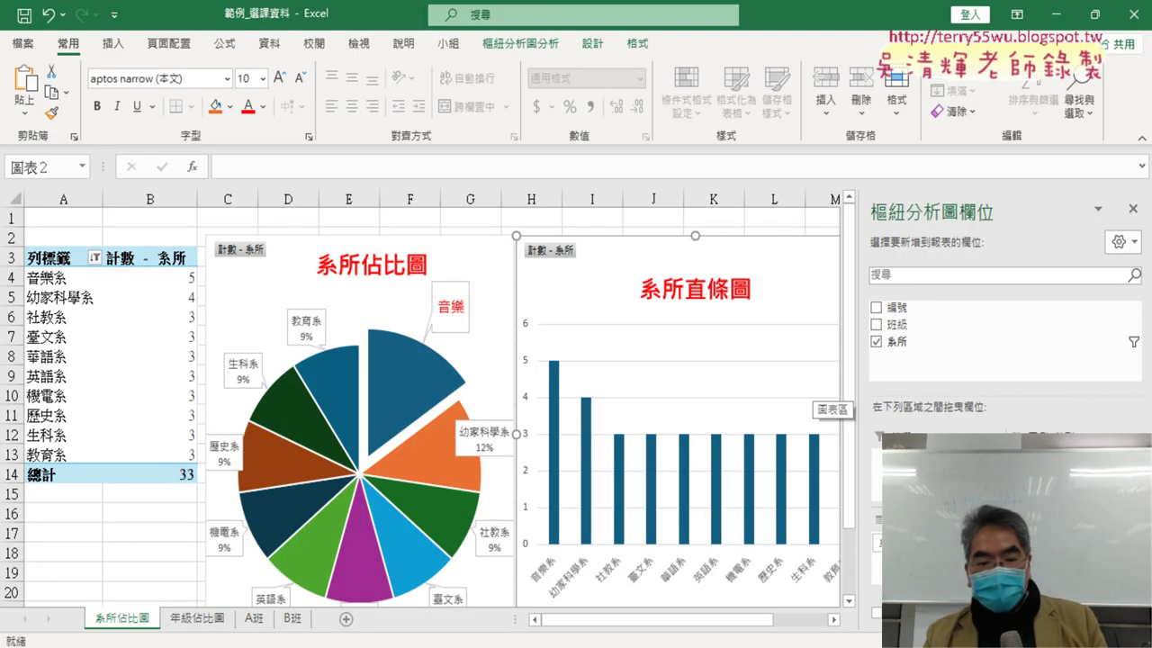
click(198, 619)
click(128, 619)
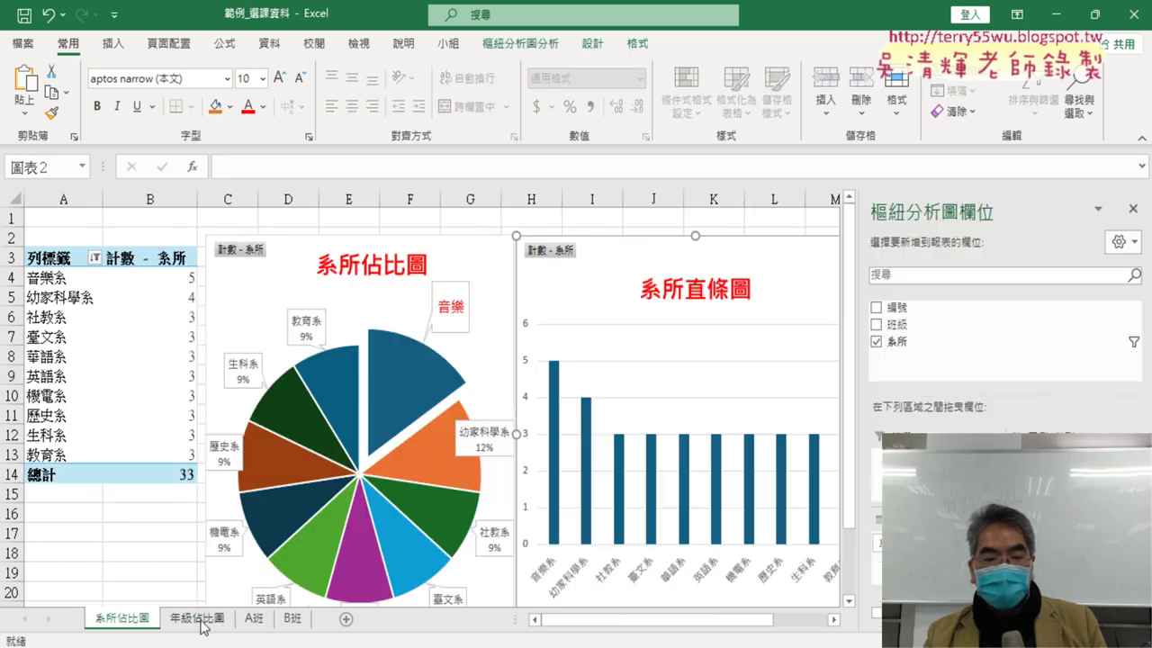
click(198, 619)
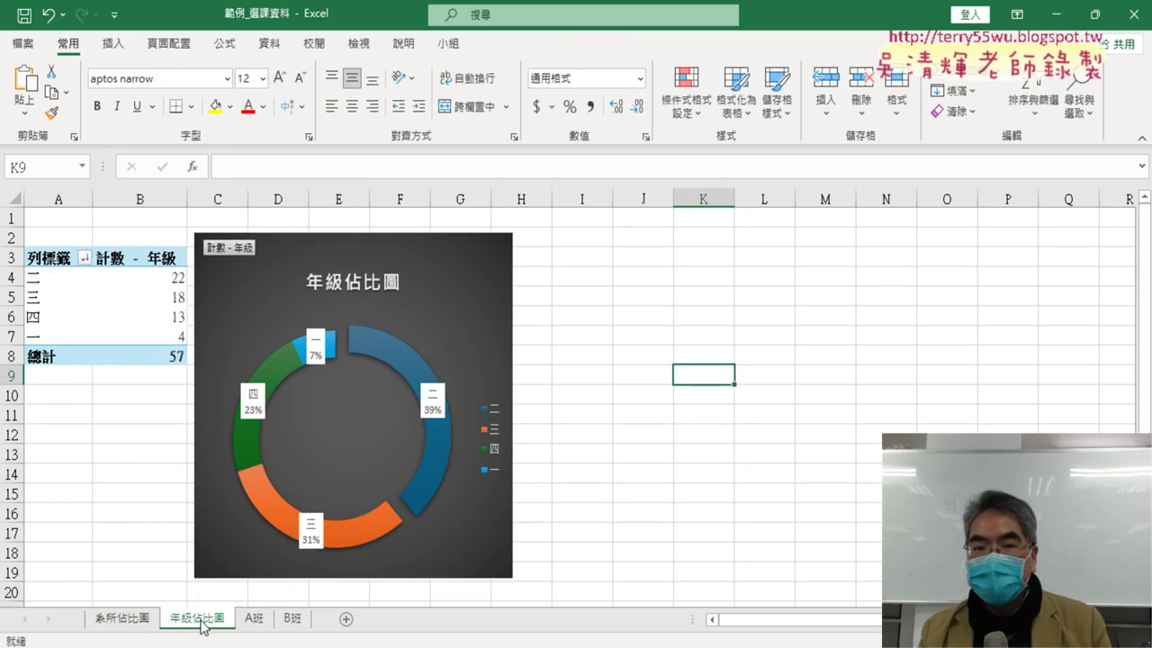